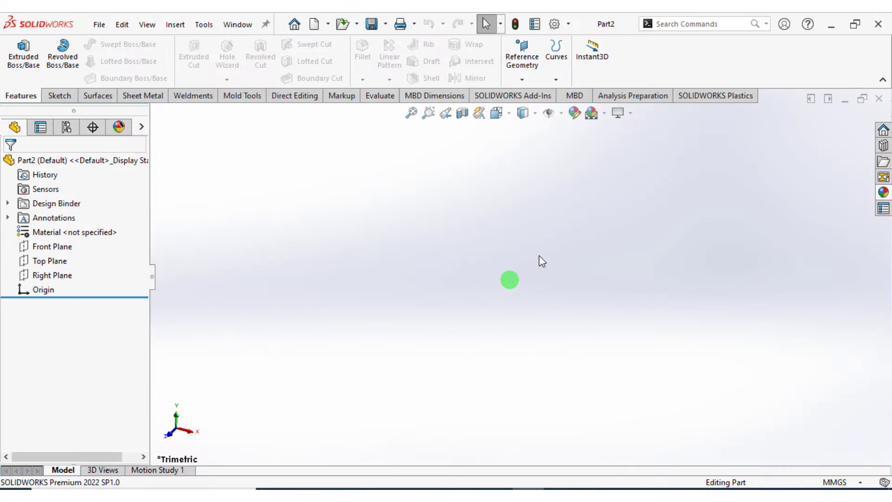
Use a plain white background and insert the LICENSE PLATE HOLDER part into Part2 at the origin
click(605, 118)
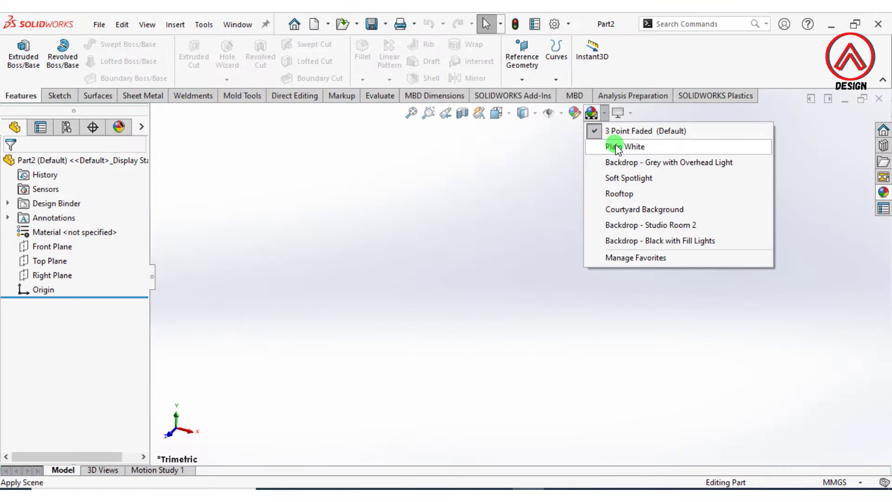
click(607, 146)
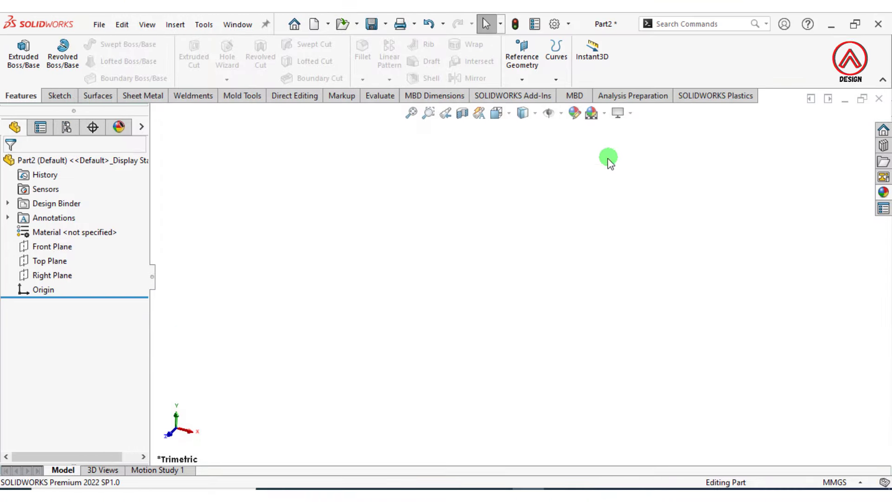
click(176, 25)
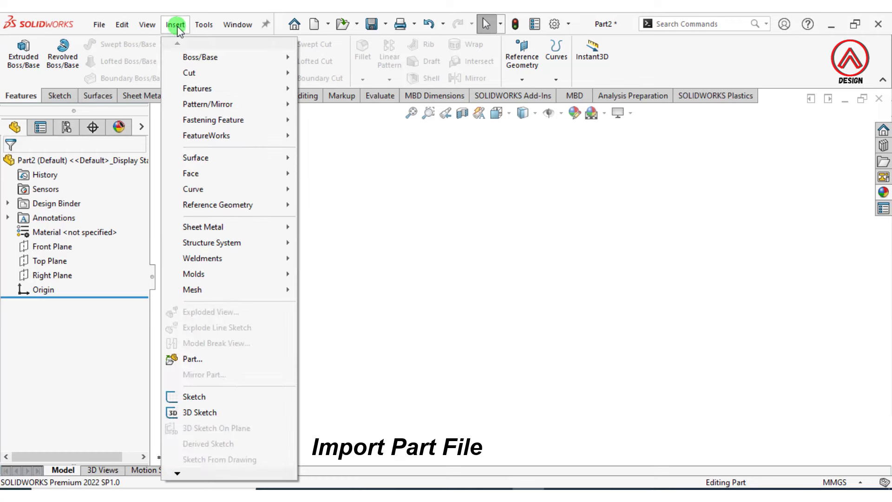
click(214, 359)
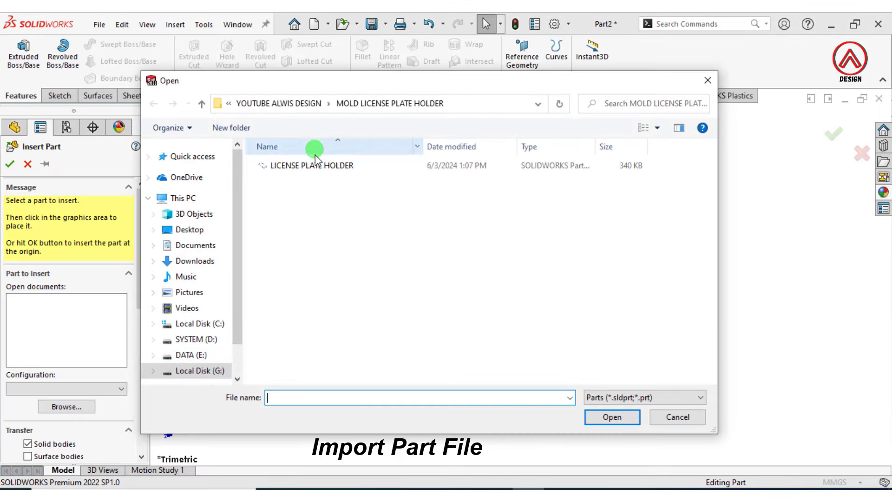
click(309, 166)
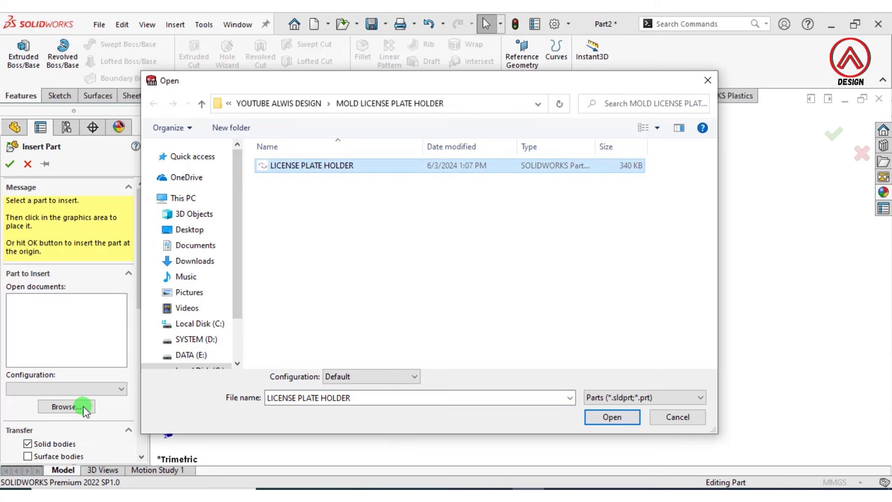
click(607, 418)
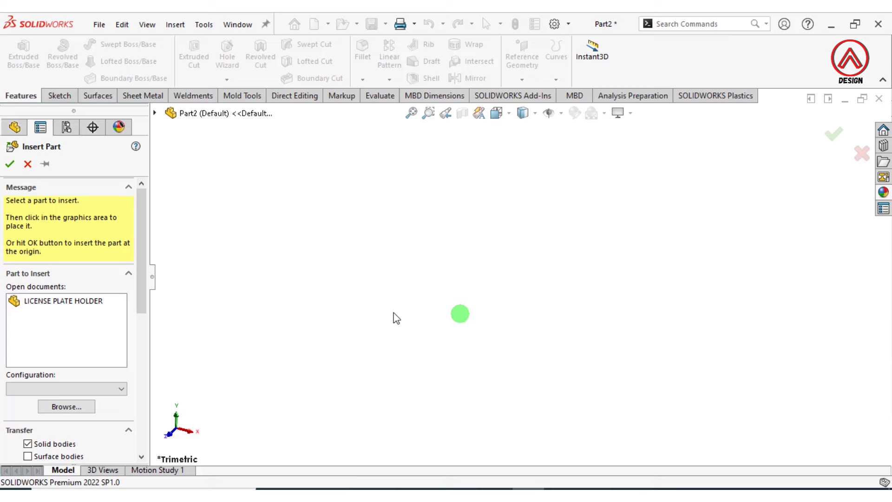
click(82, 309)
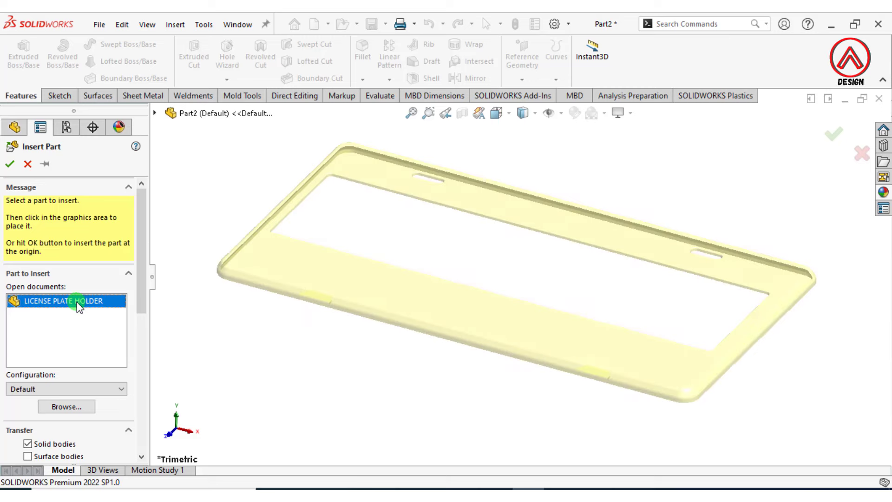
click(10, 164)
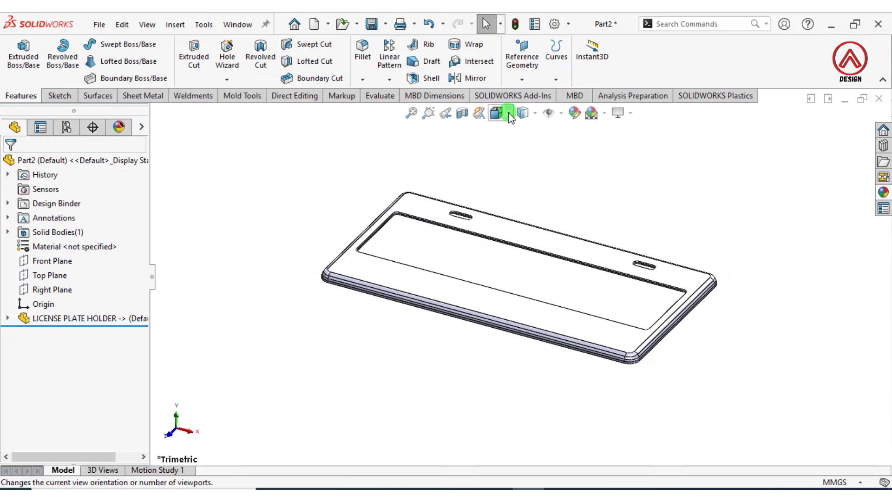
View from the top and give the license plate holder body a red body appearance
click(496, 116)
click(419, 255)
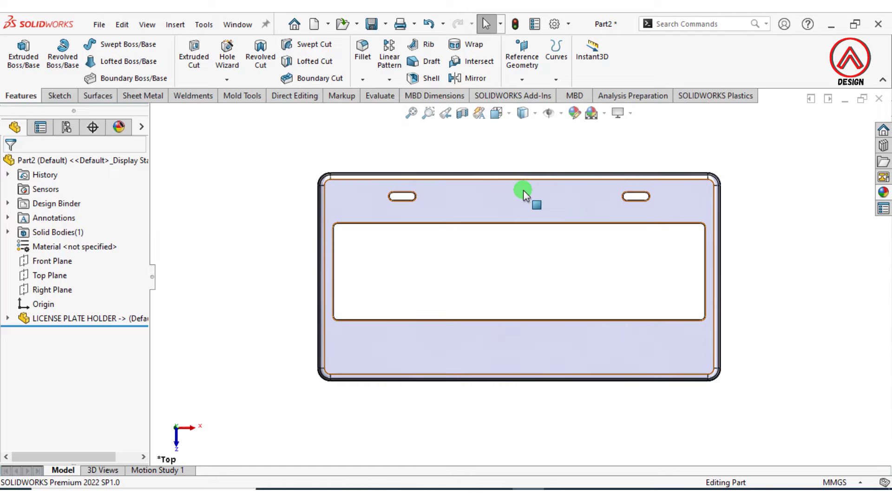
click(519, 220)
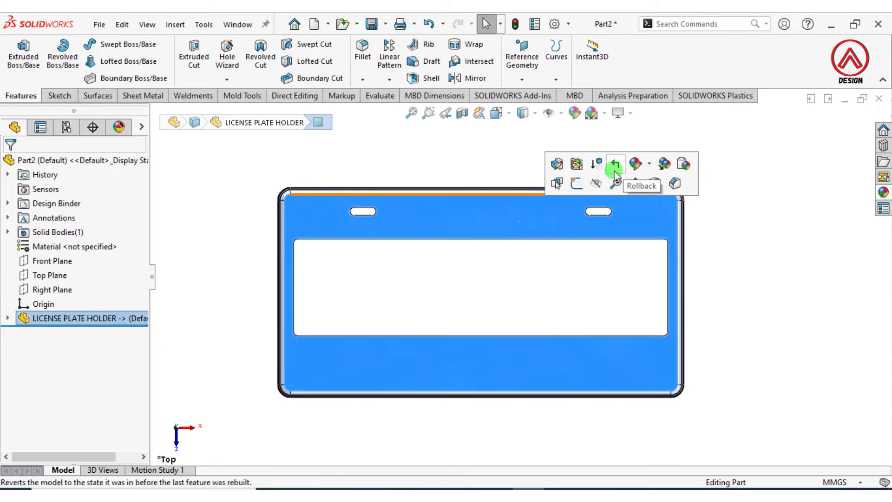
click(636, 168)
click(655, 223)
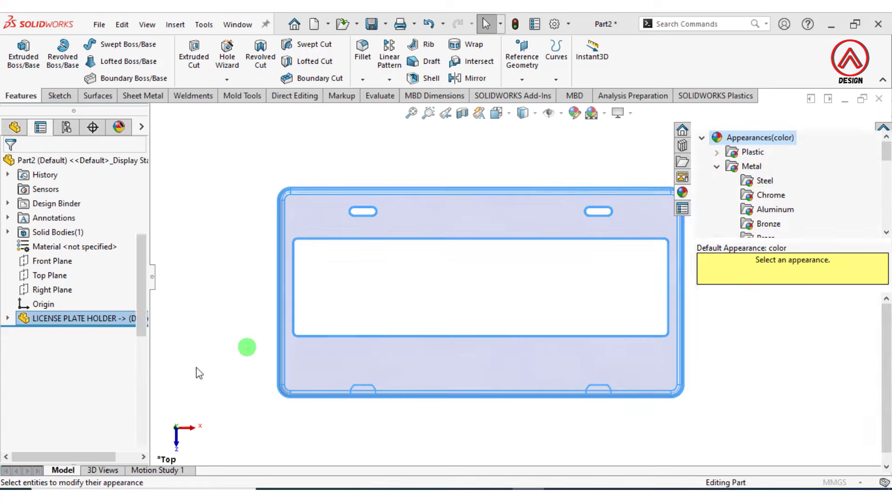
click(43, 434)
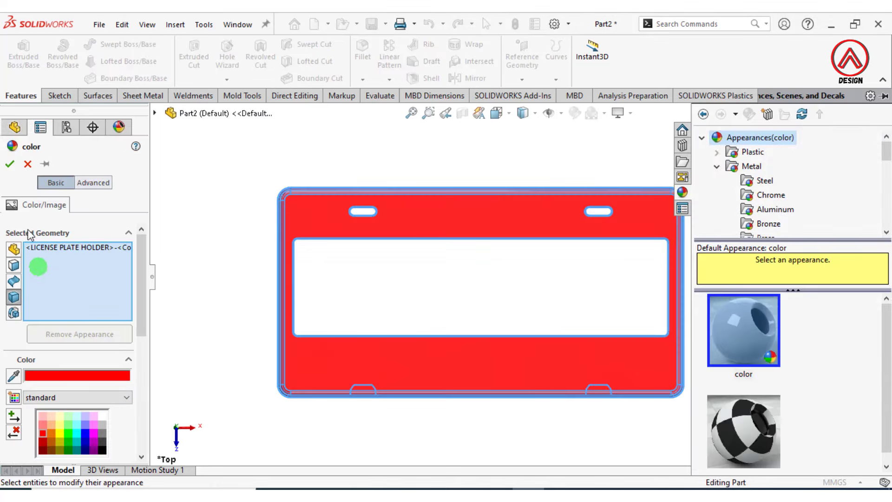
click(9, 165)
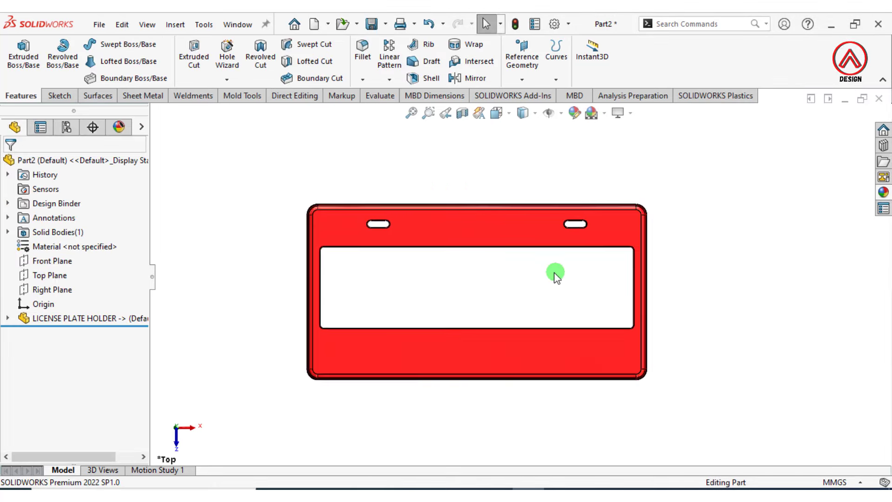
click(168, 24)
mouse_move(197, 89)
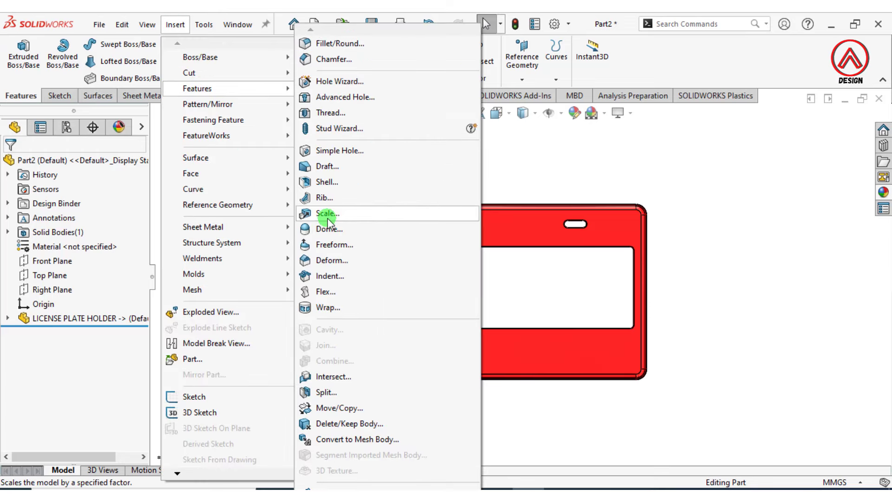
Scale the holder body uniformly by 1.005 about the origin, then return to Top view
click(327, 213)
click(75, 217)
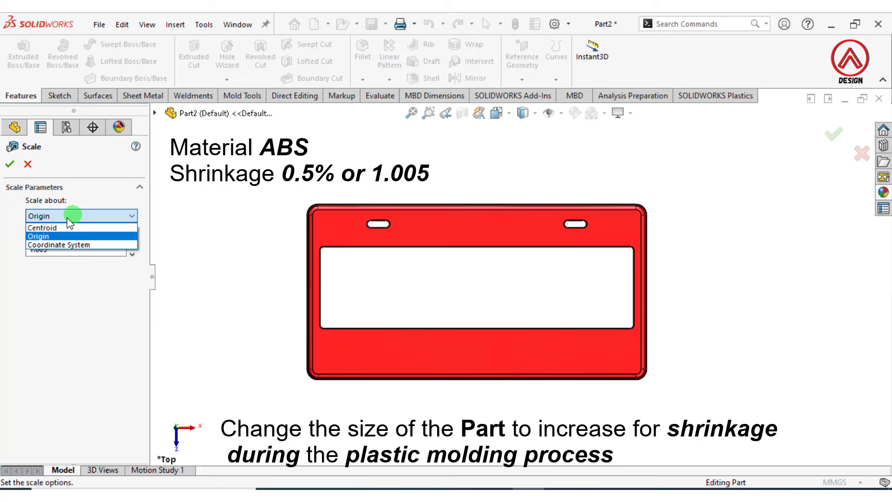
click(40, 237)
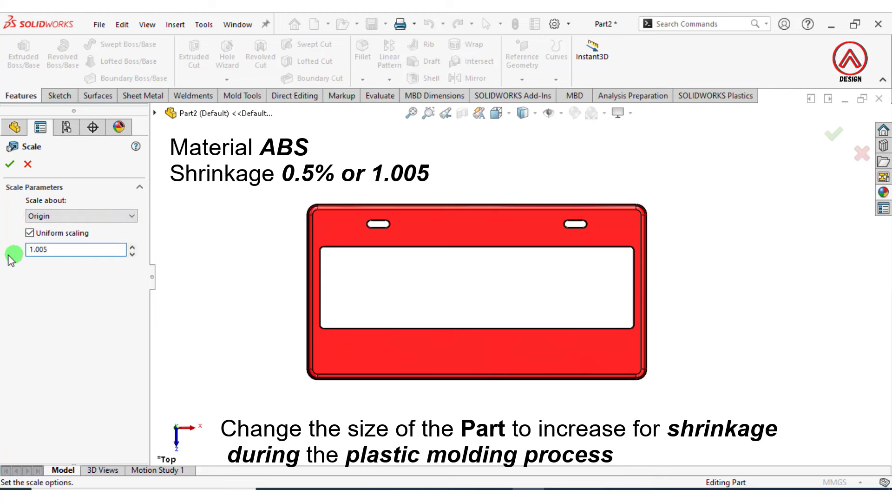
click(423, 237)
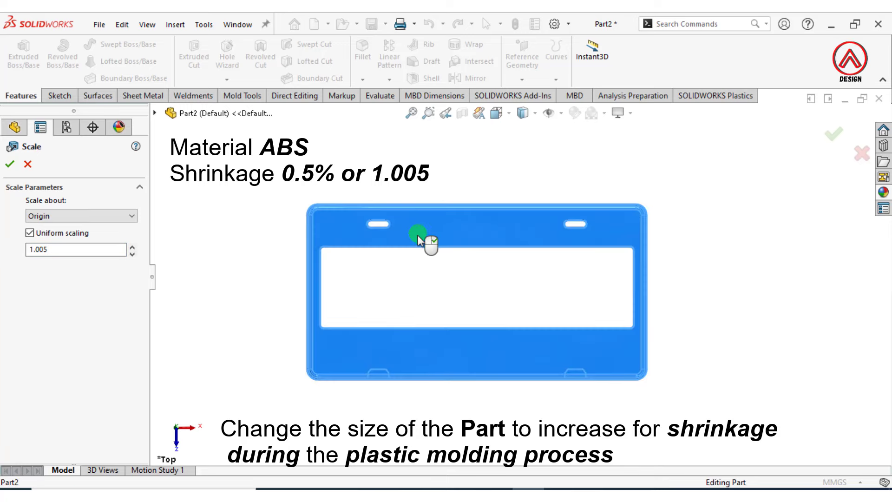
click(9, 164)
middle_drag(413, 325, 463, 245)
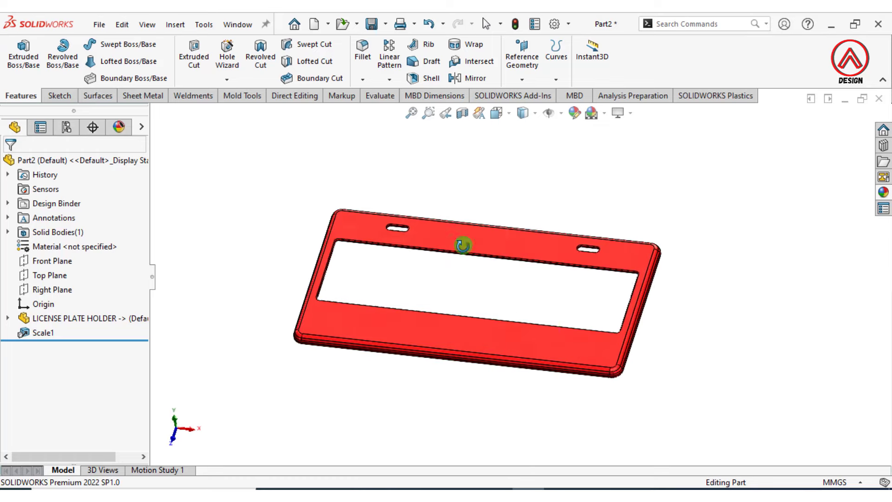
click(496, 113)
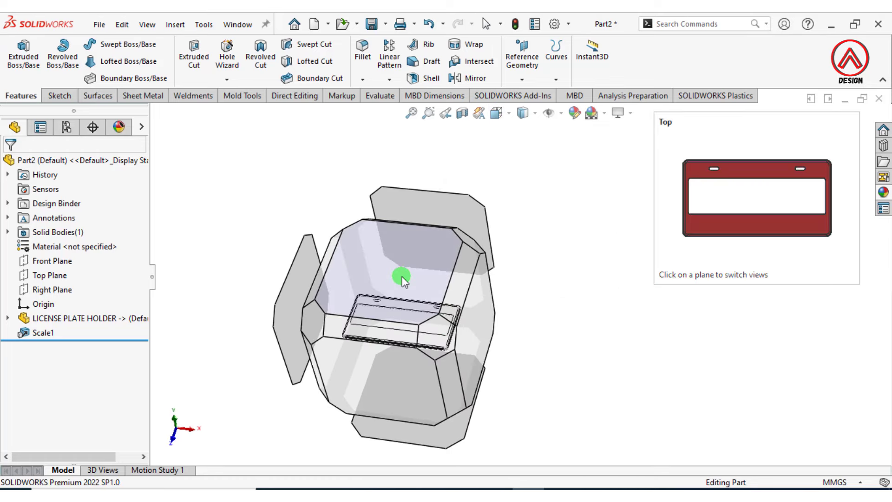
click(402, 276)
click(175, 24)
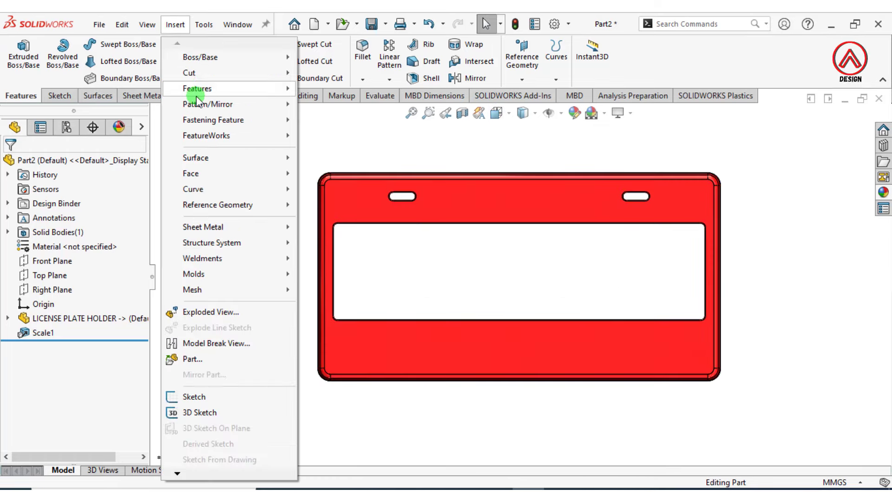
Rotate the holder body 90° about Y with Move/Copy, then view it from the top
mouse_move(197, 88)
click(349, 404)
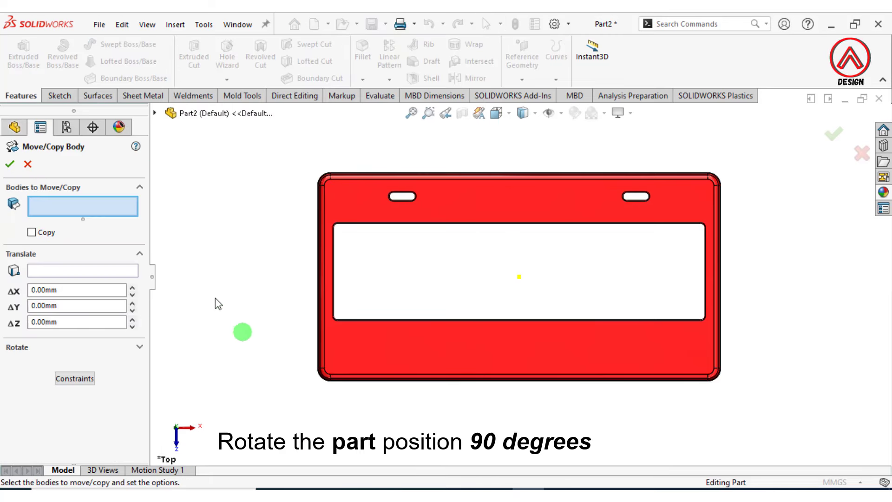
click(366, 204)
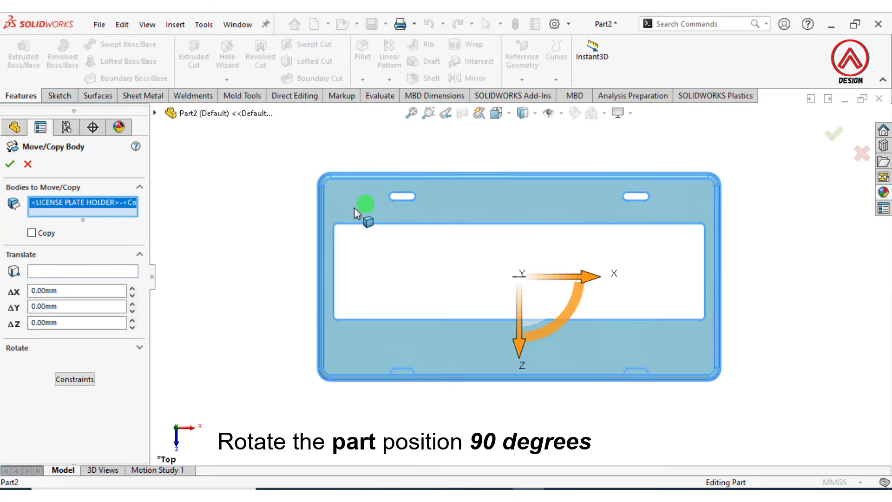
click(30, 349)
double_click(80, 328)
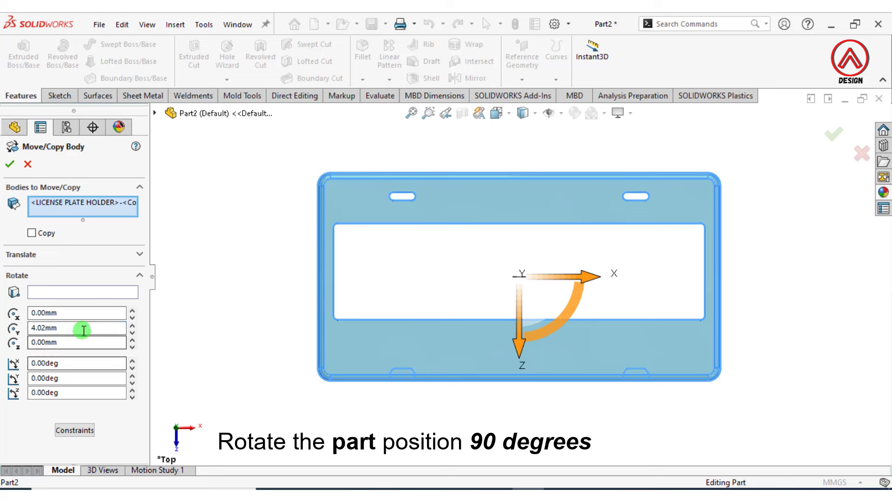
text(0)
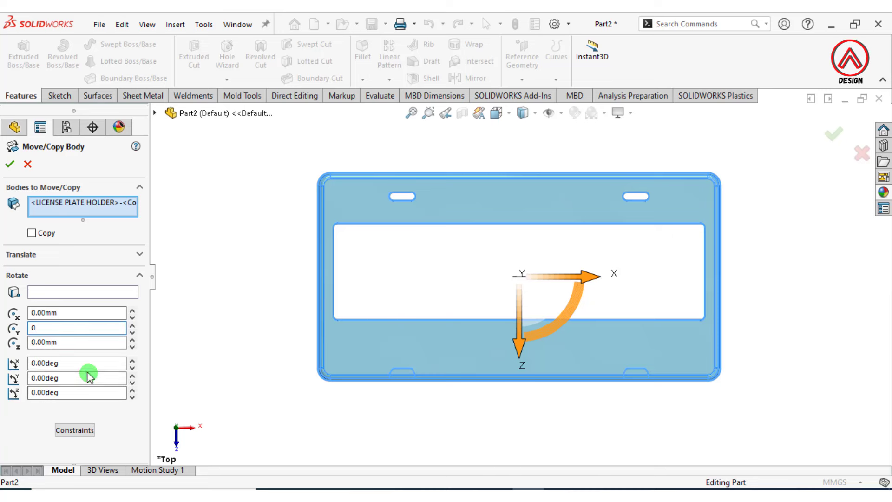
click(84, 364)
middle_drag(520, 316, 547, 308)
text(90)
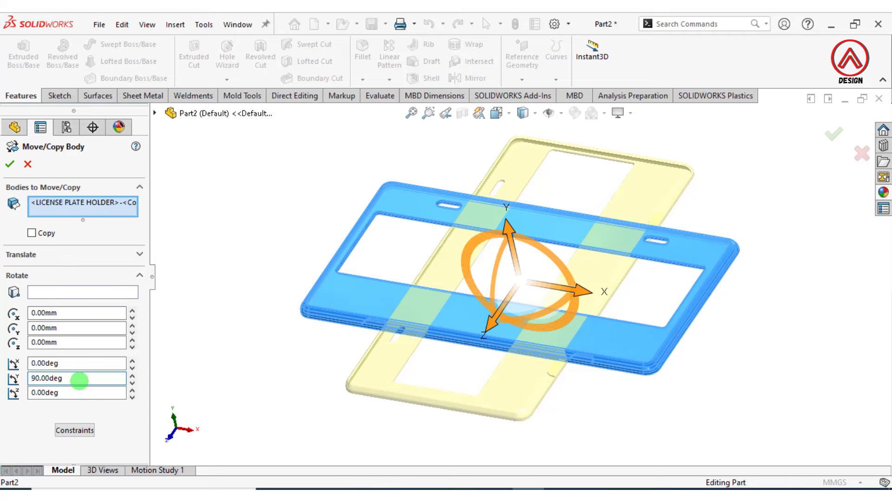
click(8, 168)
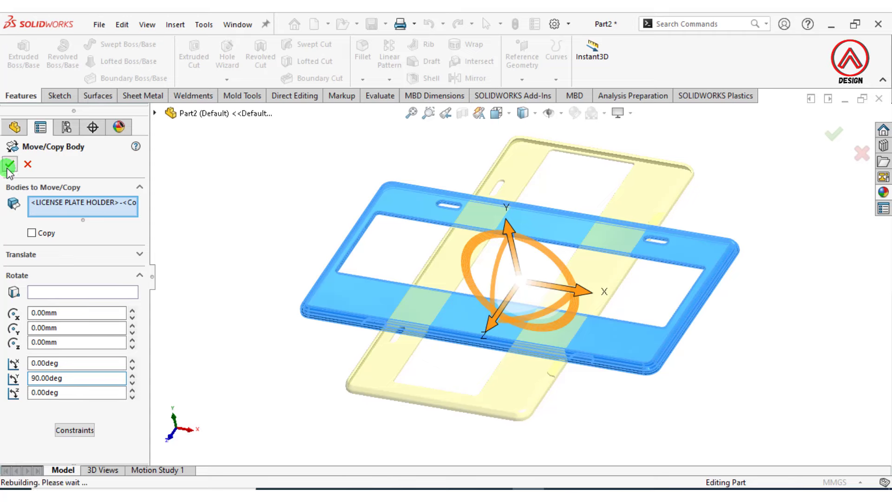
click(497, 113)
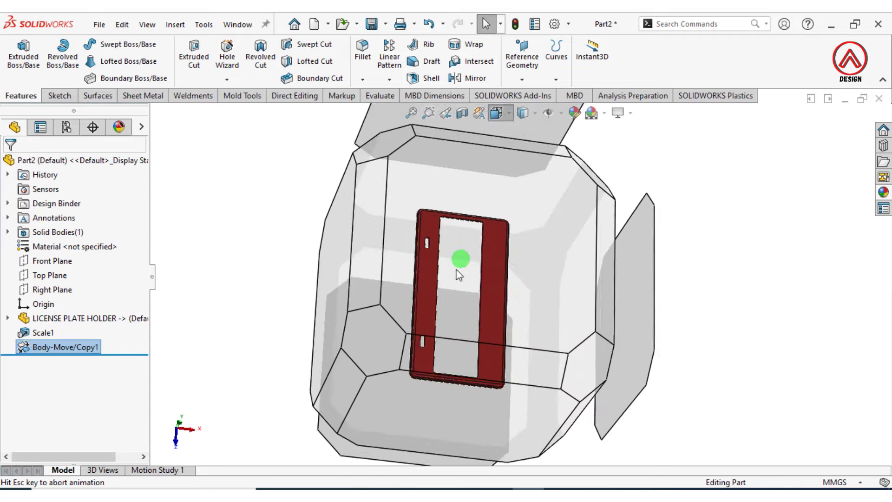
click(425, 300)
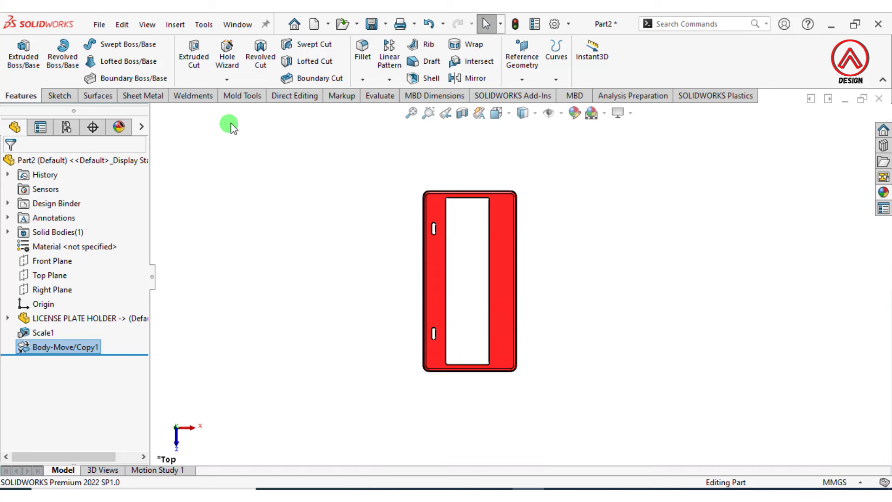
Create a parting line with Top Plane pull direction, split faces and draft analysis
click(236, 99)
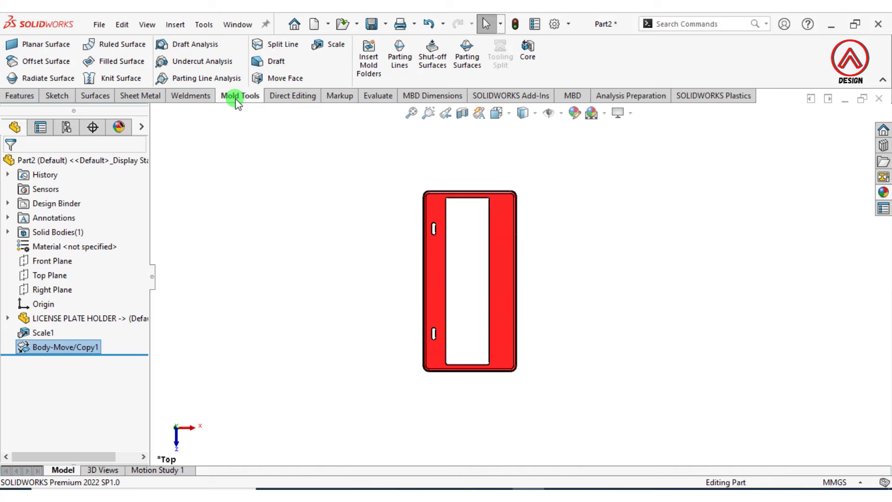
click(399, 61)
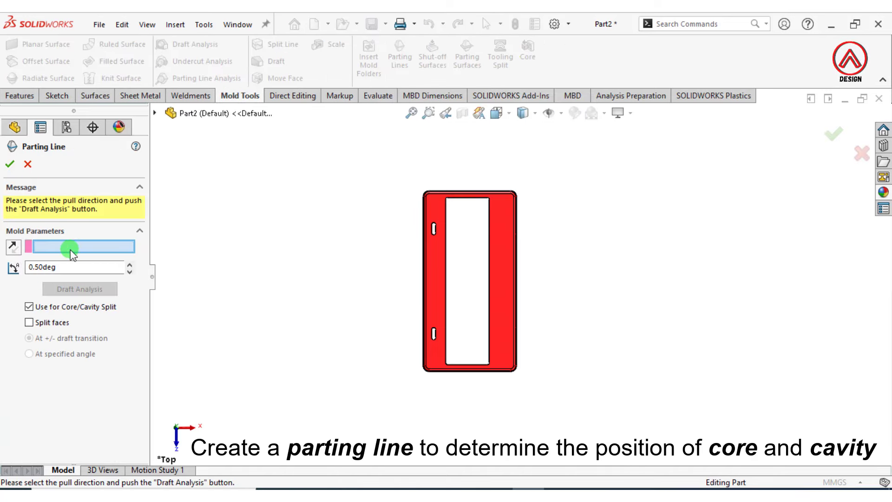
click(156, 113)
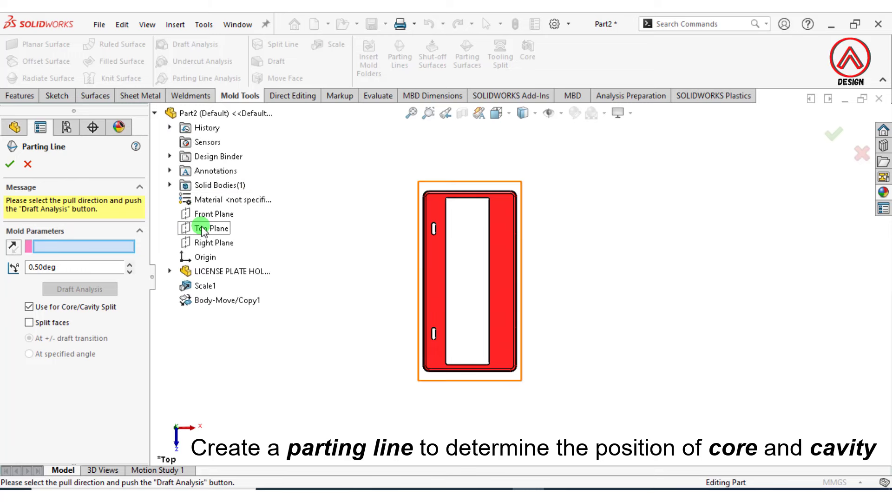
click(211, 229)
click(54, 328)
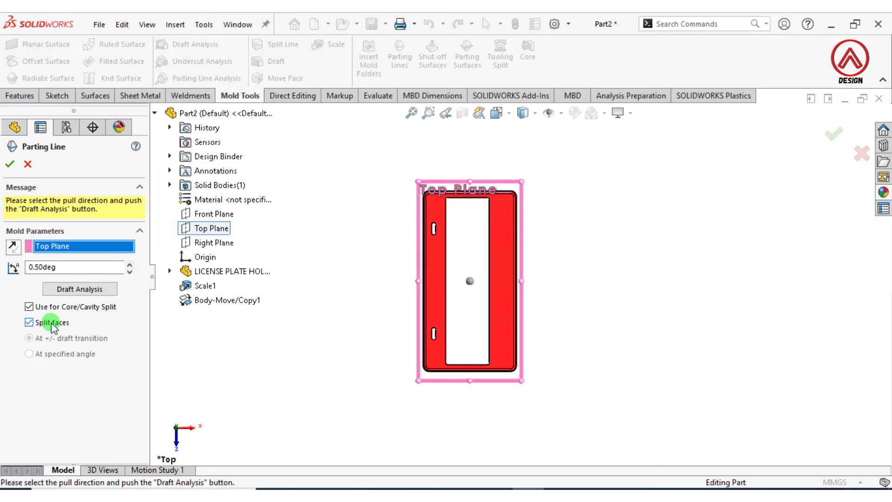
click(55, 290)
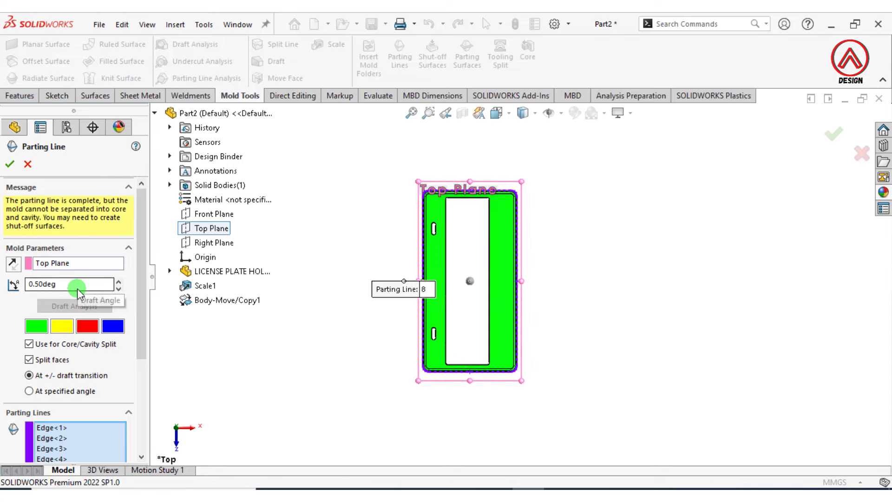
mouse_move(496, 323)
middle_down()
mouse_move(401, 296)
mouse_move(348, 254)
middle_up()
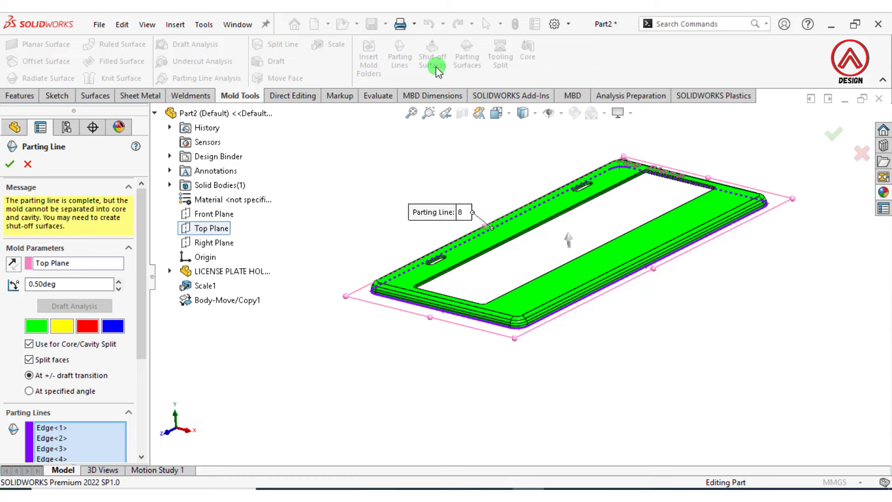
click(10, 164)
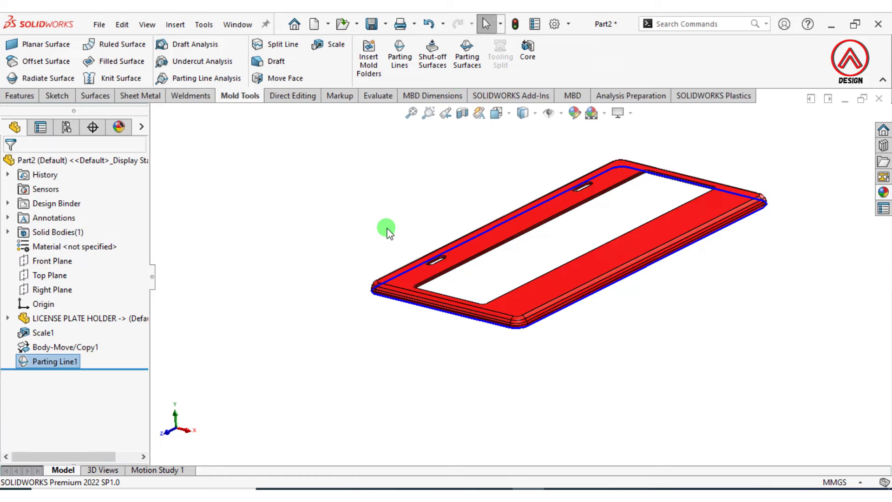
Add a shut-off surface sealing all three loops as Contact, then view from the top
click(432, 68)
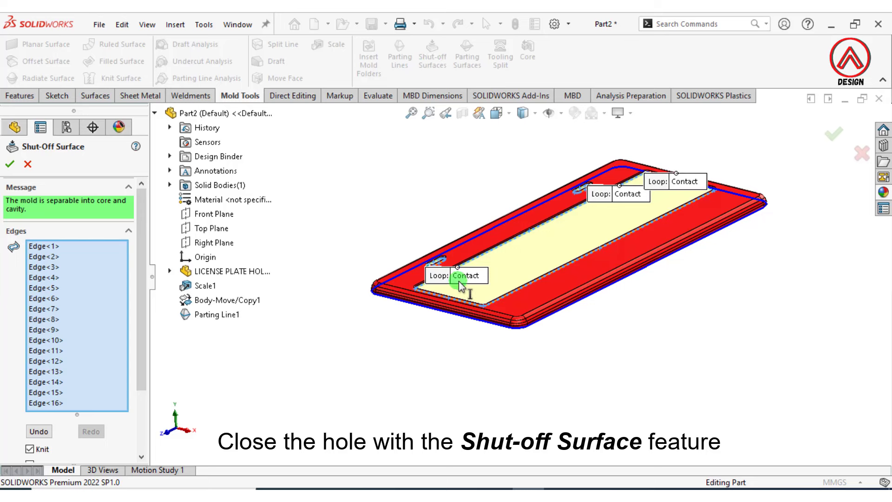
scroll(460, 279, down, 3)
scroll(389, 265, down, 2)
scroll(412, 222, up, 2)
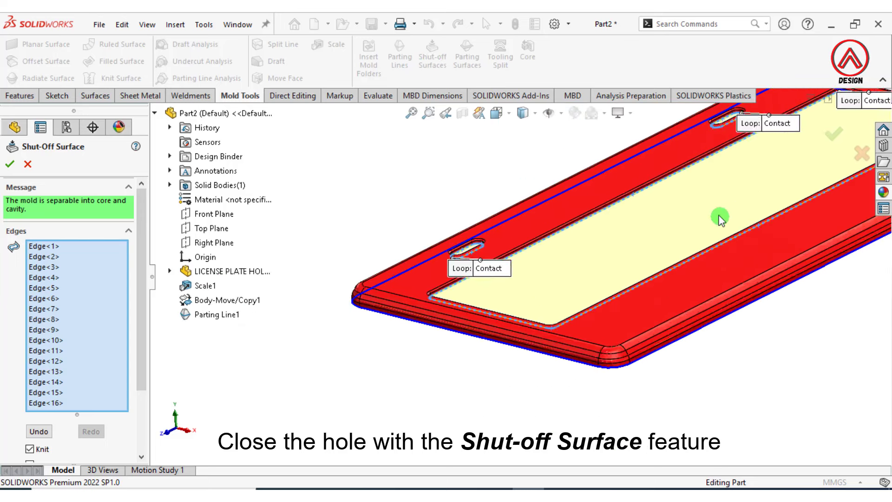
scroll(411, 222, up, 2)
scroll(604, 251, down, 3)
scroll(550, 208, down, 2)
scroll(630, 237, up, 2)
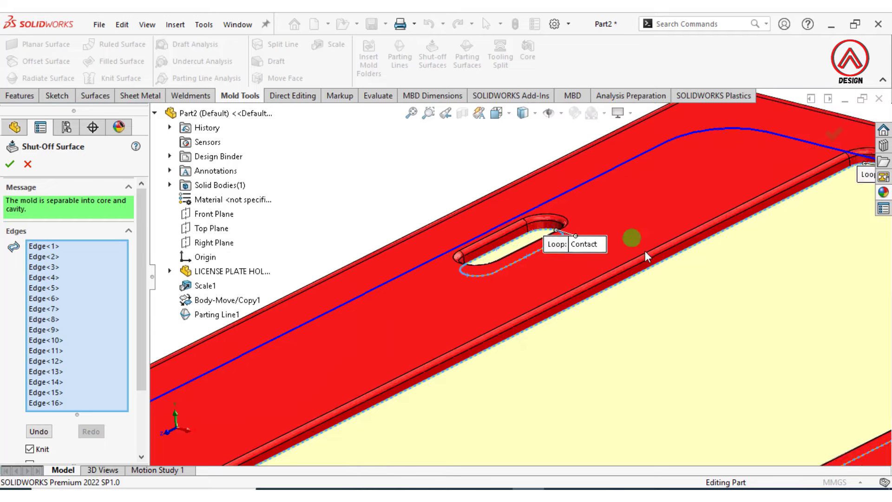
scroll(721, 218, up, 2)
scroll(655, 221, down, 3)
scroll(673, 228, up, 3)
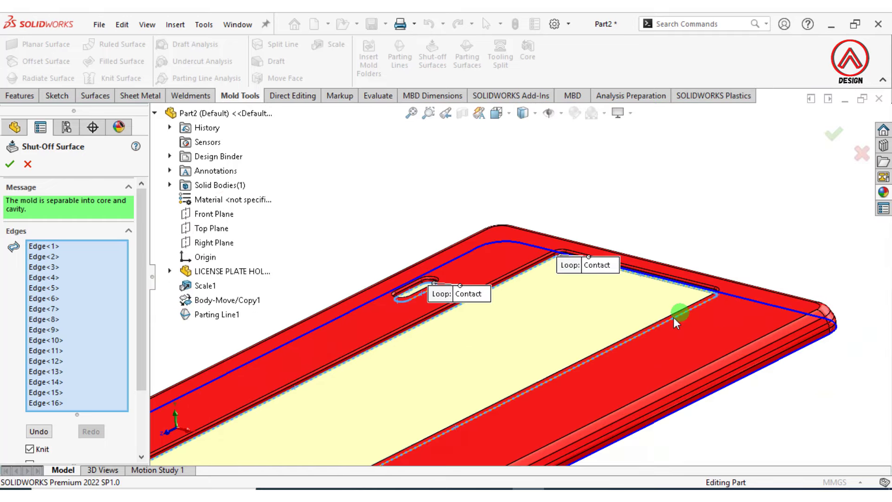
scroll(677, 313, up, 1)
scroll(133, 402, down, 2)
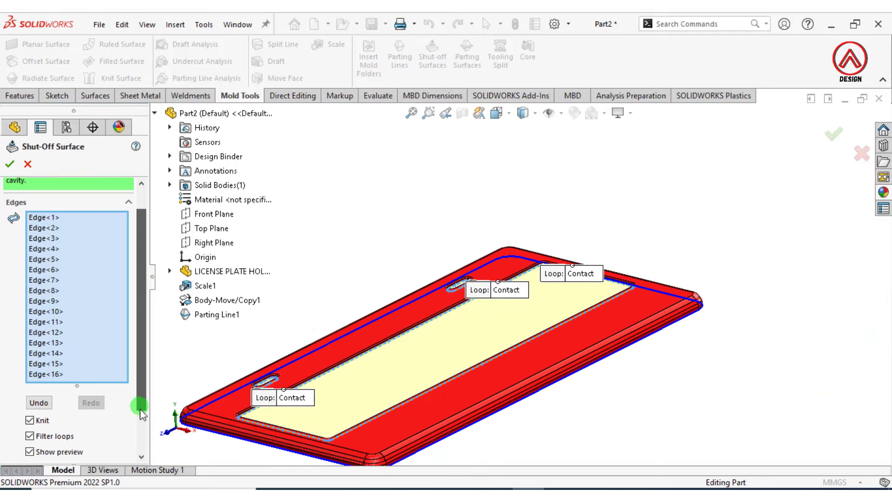
scroll(137, 406, down, 1)
scroll(528, 358, up, 2)
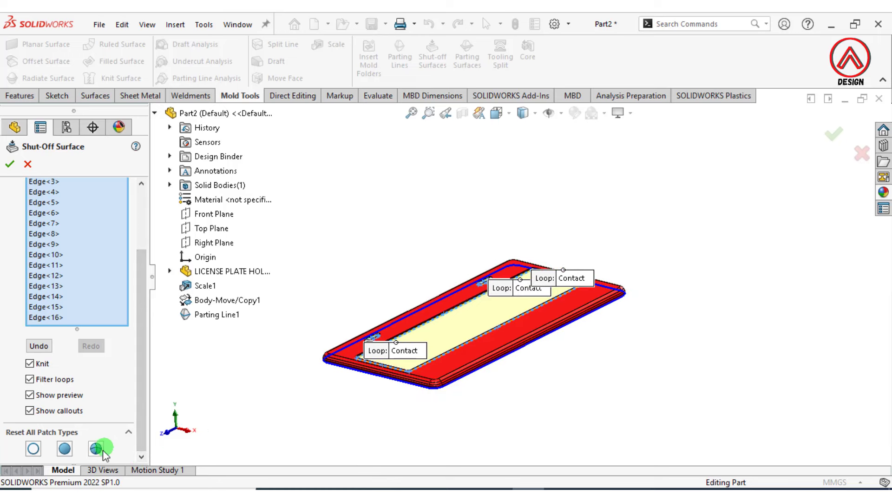
click(10, 164)
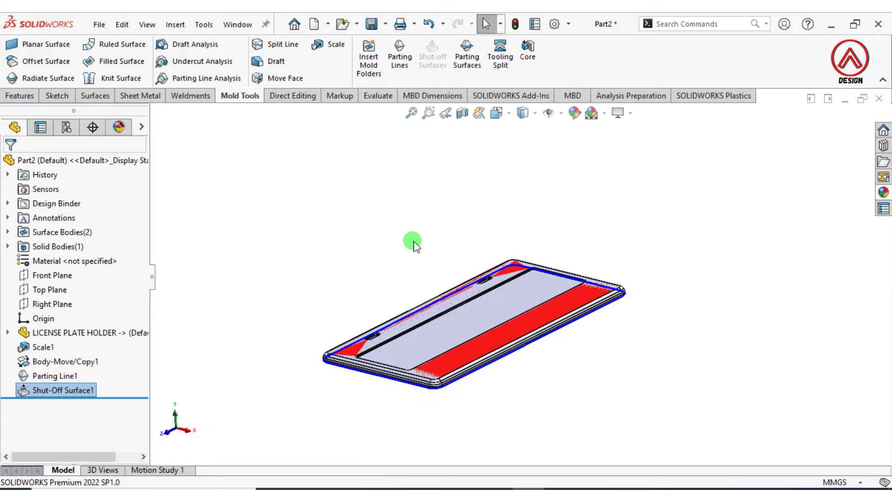
mouse_move(412, 240)
middle_down()
mouse_move(475, 251)
mouse_move(522, 370)
middle_up()
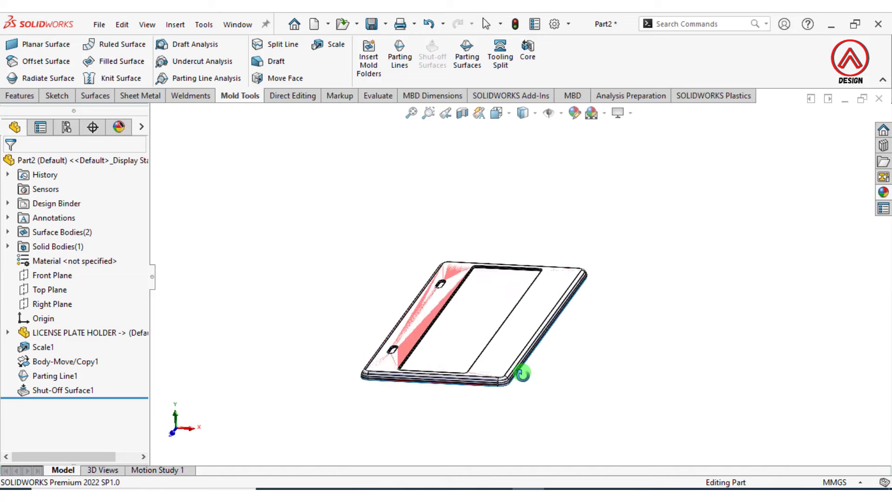
click(504, 112)
click(422, 255)
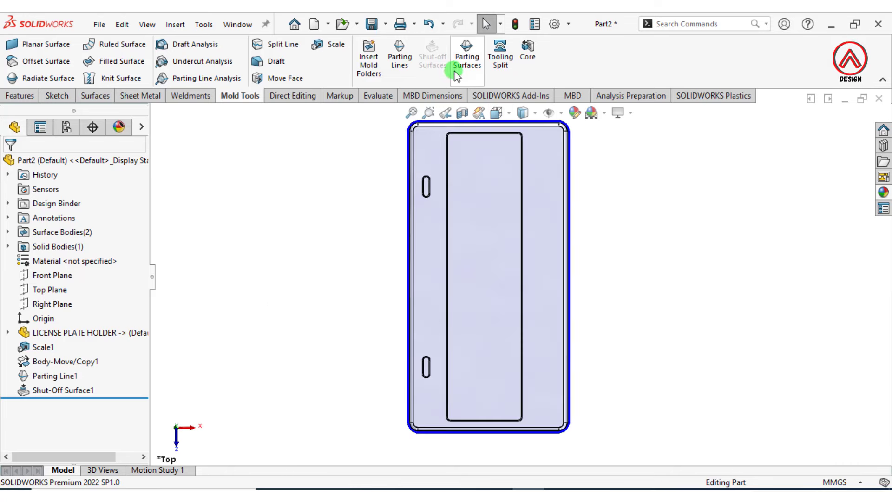
Create a 150 mm parting surface tangent to the part using the first smoothing option
click(467, 60)
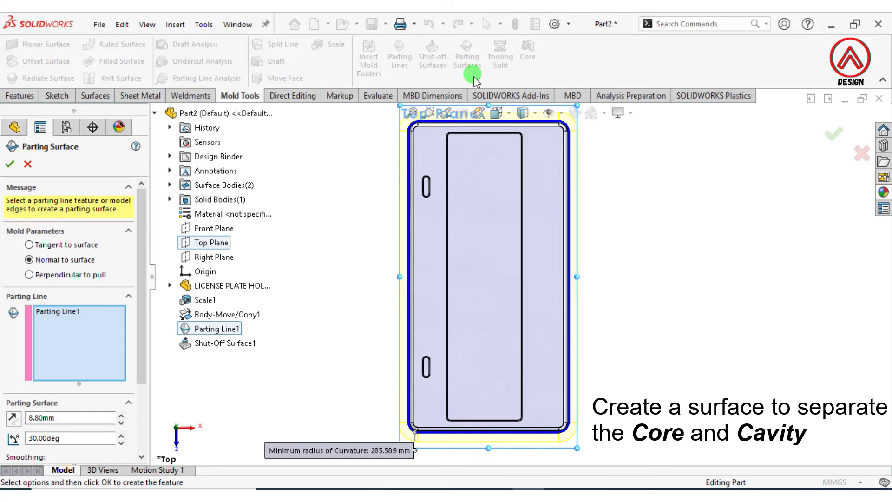
scroll(525, 246, up, 2)
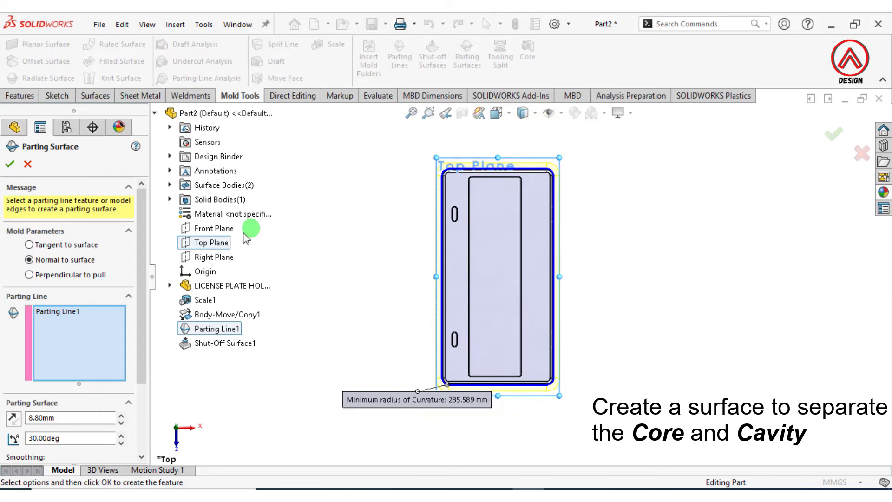
click(76, 246)
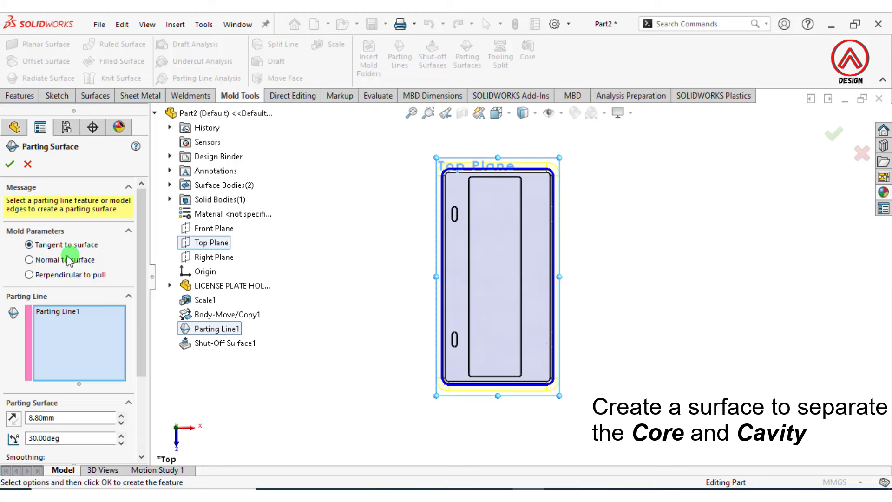
drag(48, 418, 5, 427)
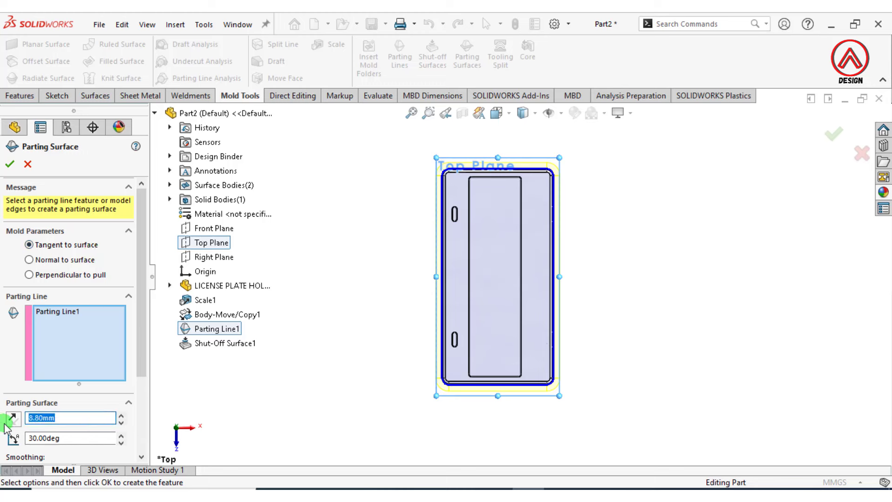
text(30)
text(100)
key(Return)
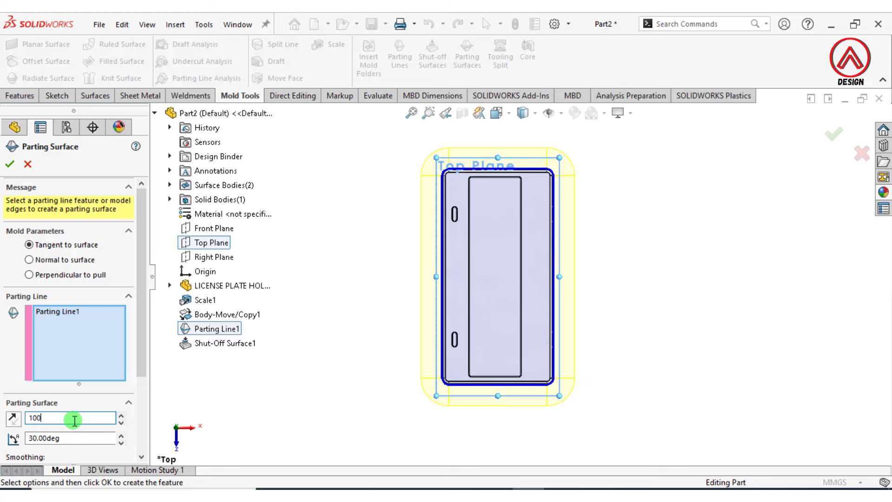
key(Return)
scroll(605, 383, up, 2)
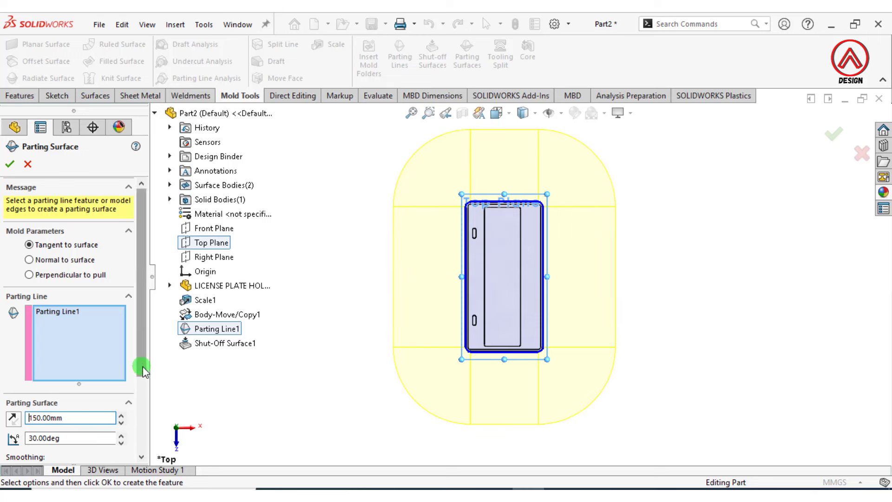
drag(140, 364, 140, 428)
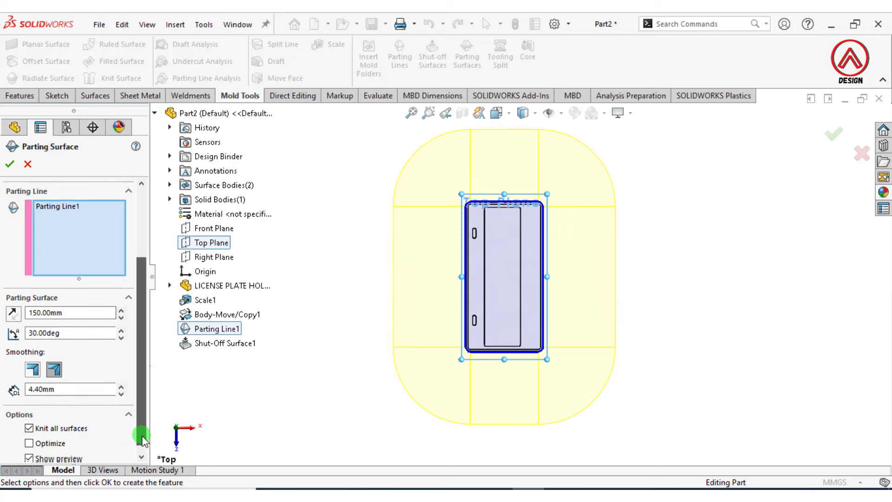
click(54, 362)
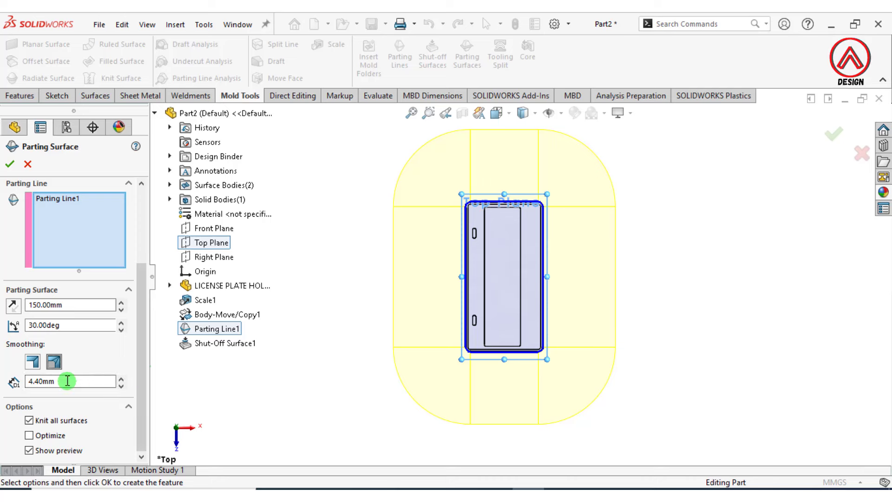
click(34, 365)
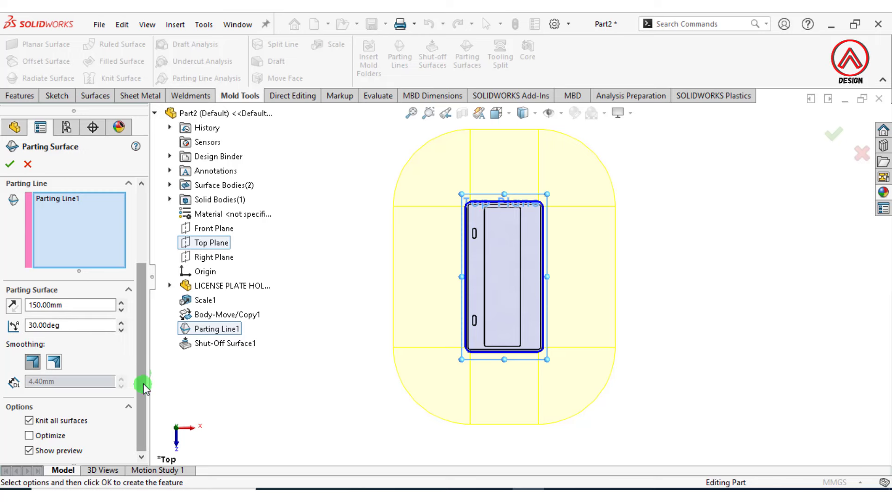
drag(144, 387, 143, 306)
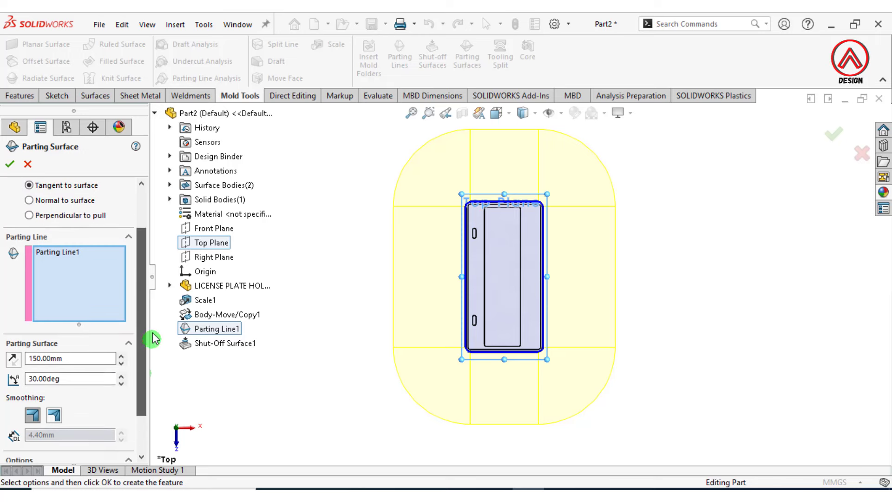
click(10, 166)
scroll(684, 237, down, 1)
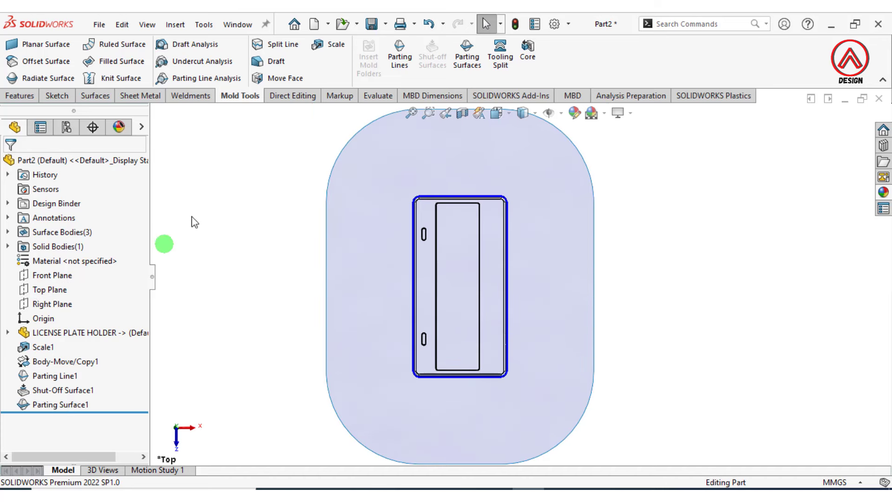
Begin a Tooling Split with a centre rectangle on Top Plane around the part
click(500, 67)
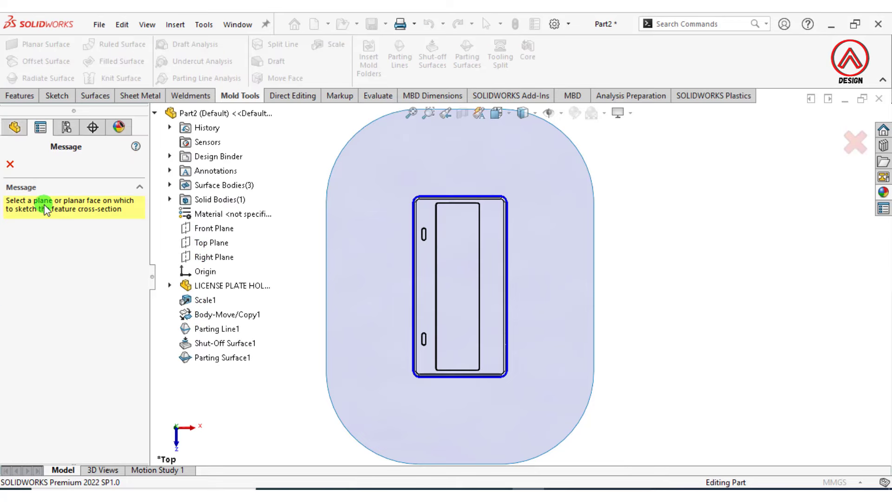
click(185, 244)
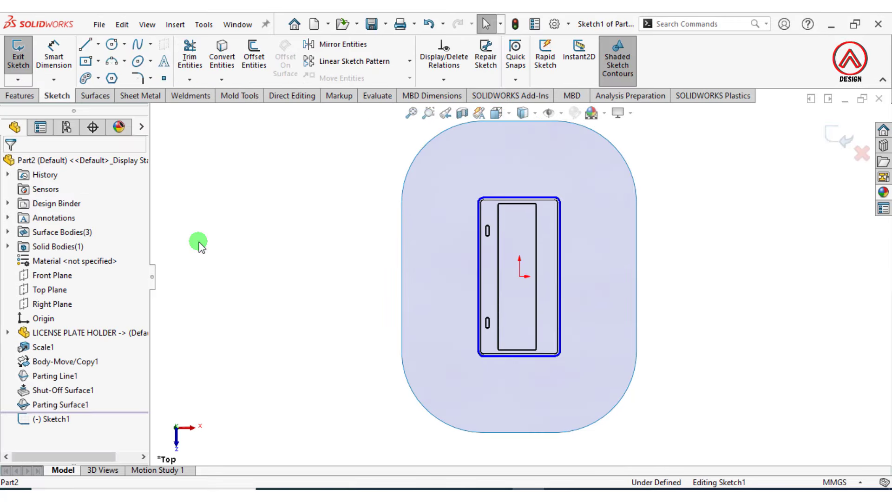
click(88, 63)
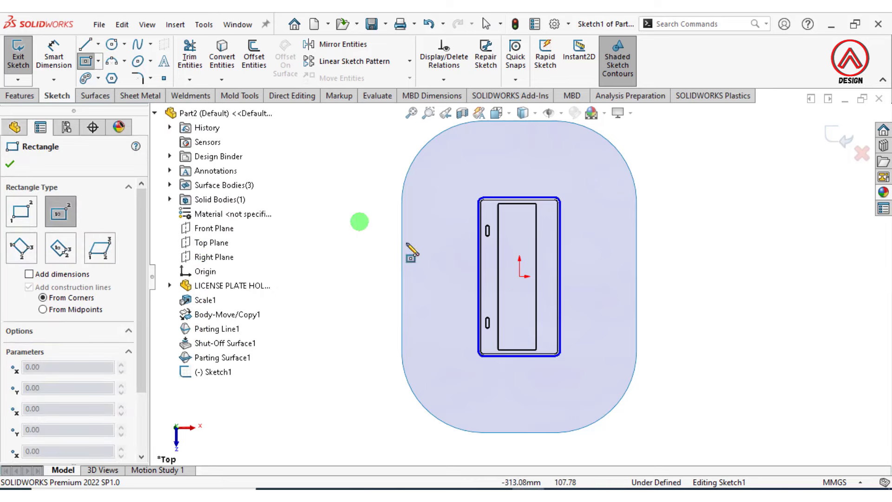
click(520, 276)
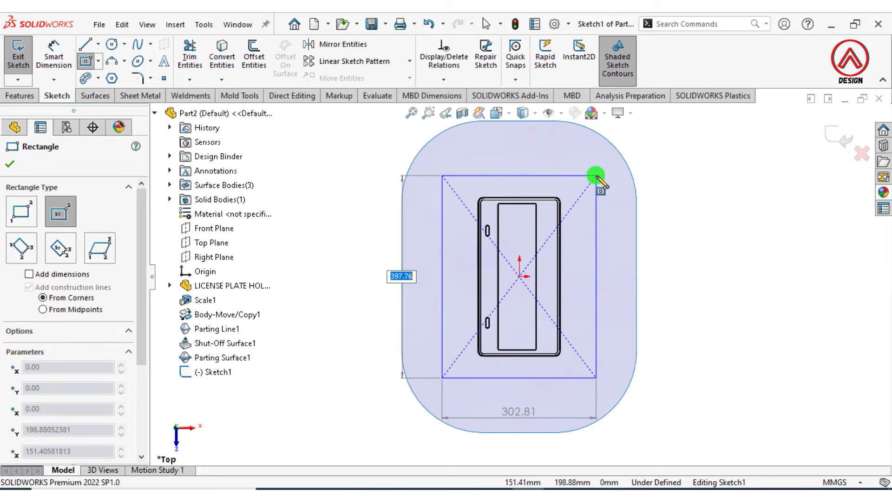
click(596, 176)
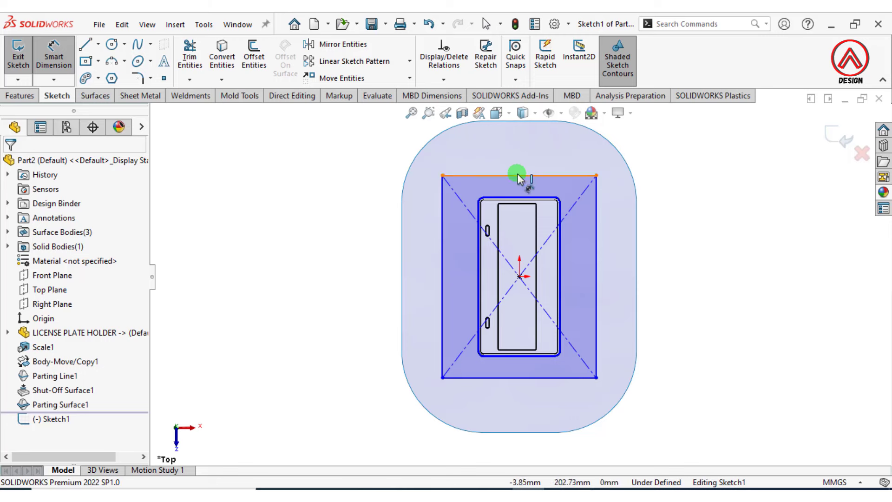
Dimension the block rectangle 296 mm wide and 446 mm tall, then exit the sketch
click(520, 176)
click(522, 160)
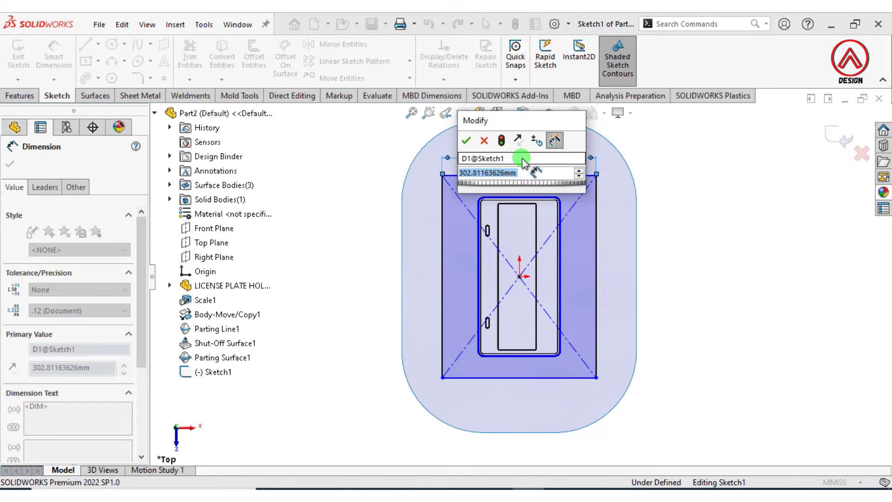
text(296)
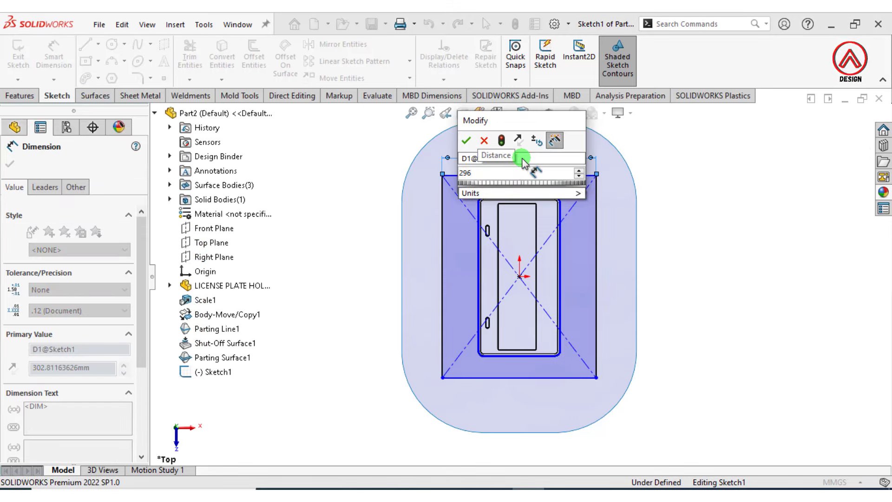
key(Return)
click(441, 305)
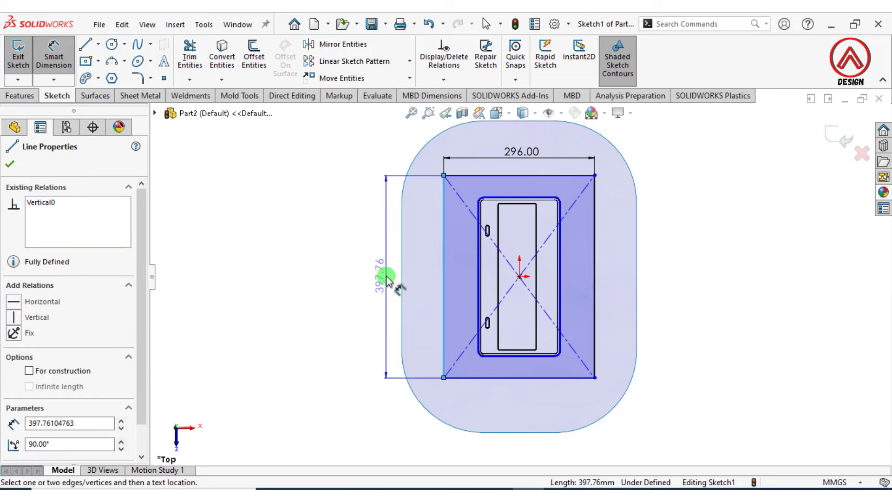
click(379, 276)
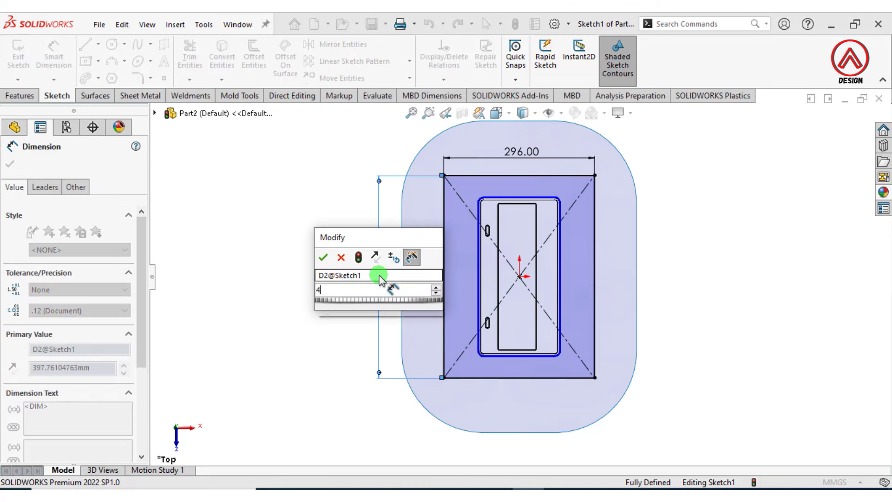
text(46)
key(Return)
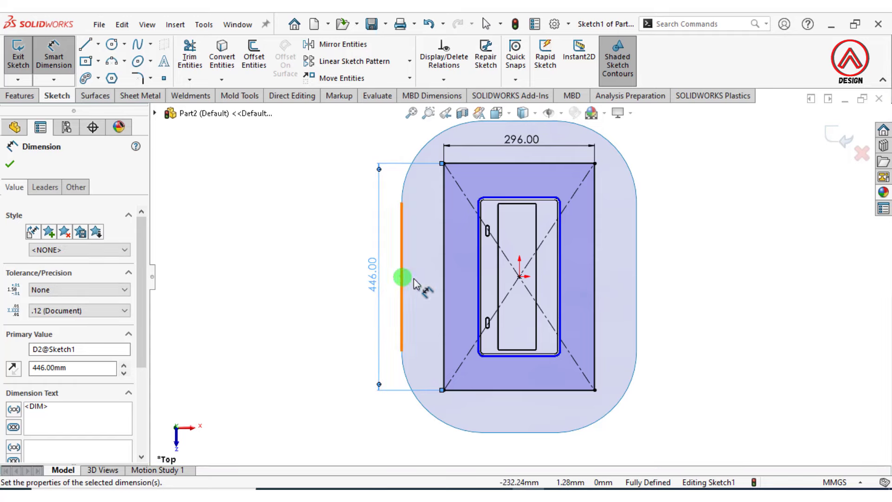
click(832, 135)
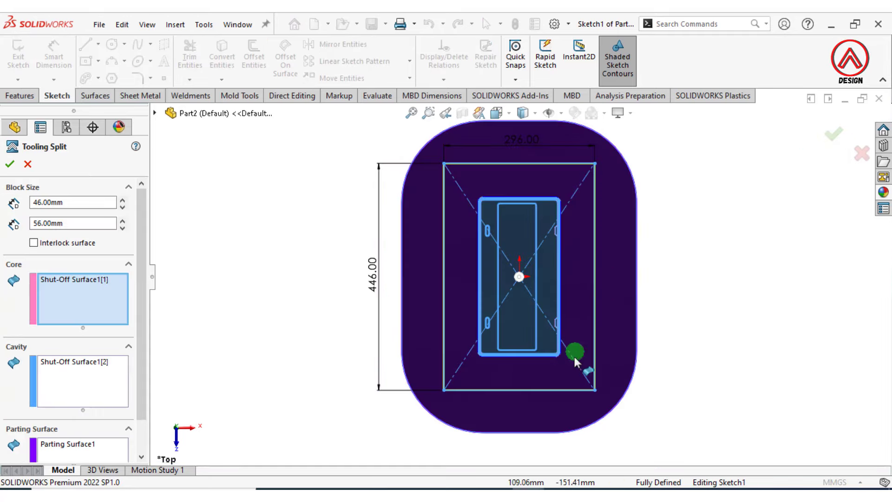
From the front view, keep the block depths at 46 mm and 56 mm
mouse_move(576, 355)
middle_down()
mouse_move(564, 223)
mouse_move(501, 130)
middle_up()
click(496, 113)
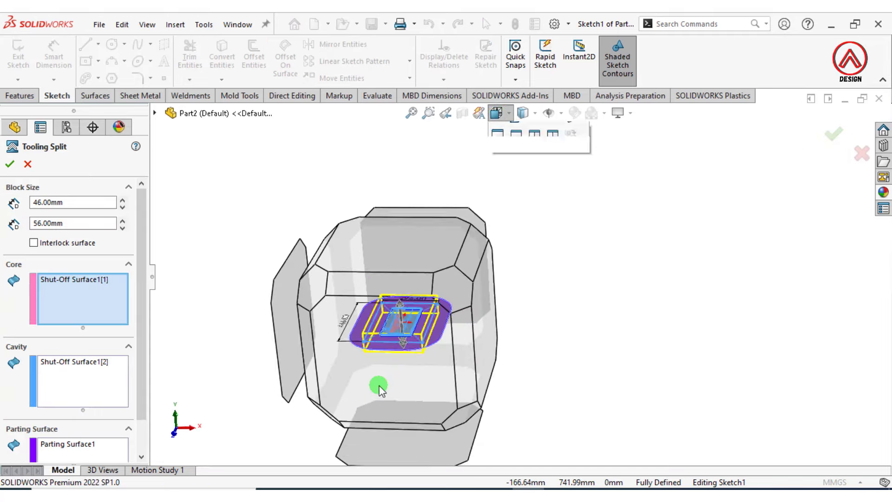
click(378, 384)
click(56, 225)
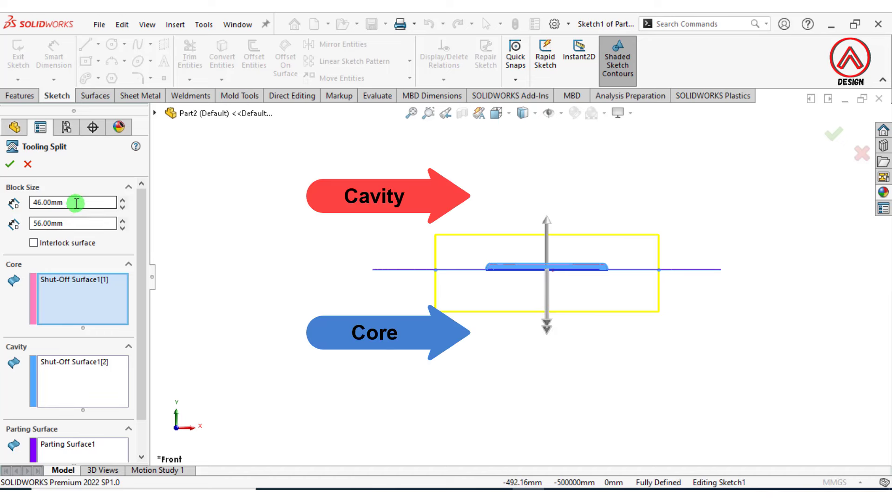
click(87, 223)
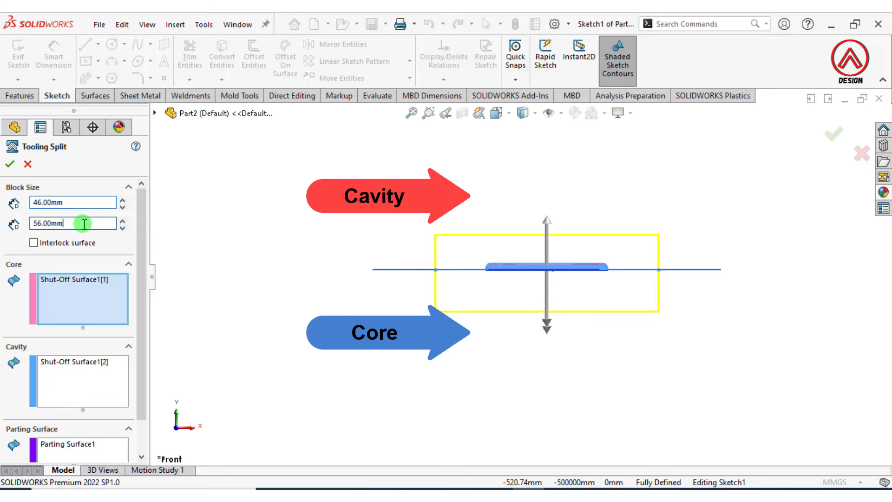
double_click(84, 224)
click(338, 286)
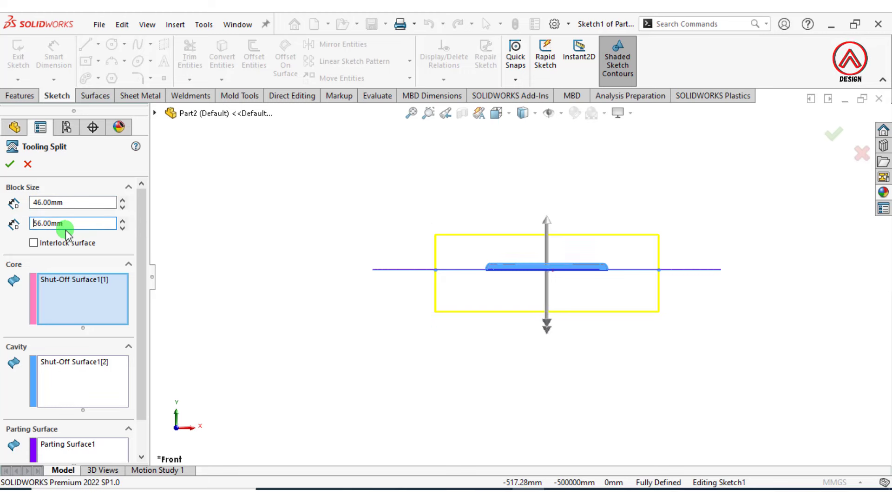
Verify the core, cavity and parting surface selections and create the split blocks
middle_drag(647, 299, 537, 268)
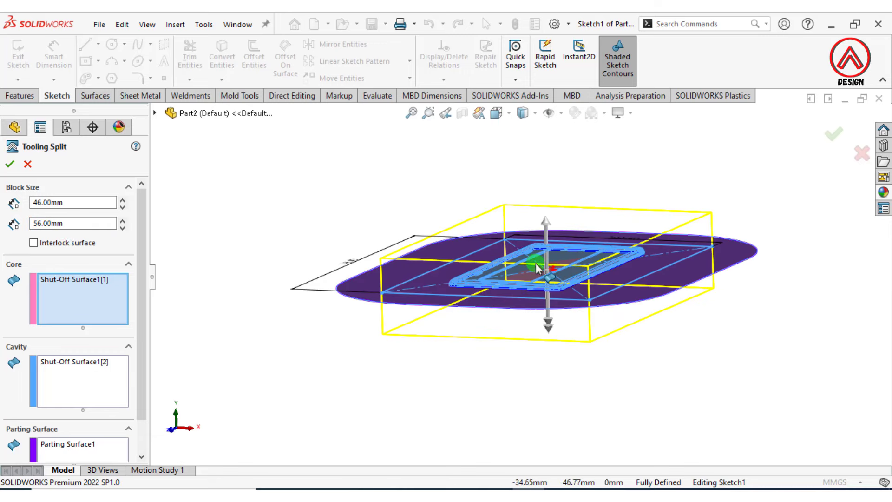
scroll(140, 394, down, 1)
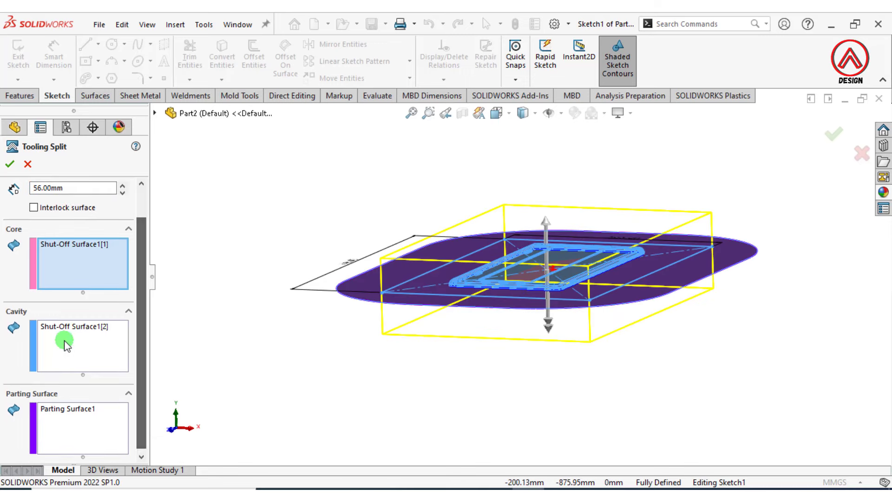
click(67, 343)
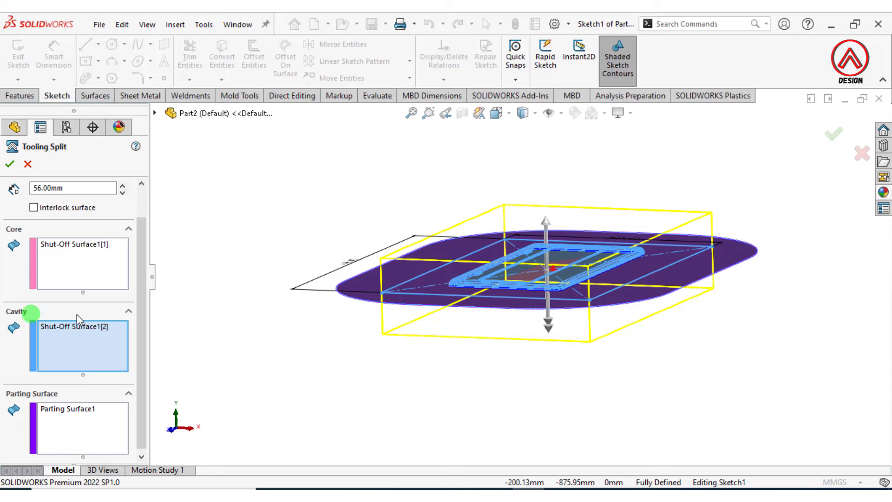
click(55, 263)
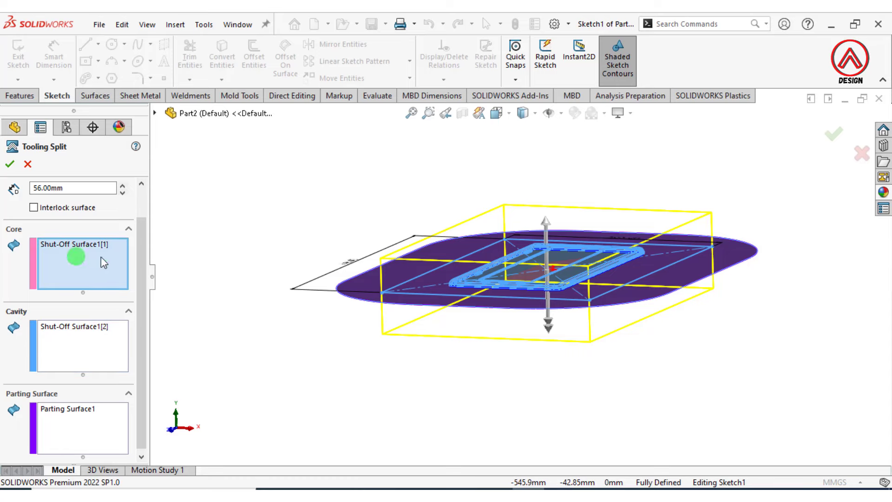
scroll(454, 325, down, 3)
middle_drag(454, 326, 473, 269)
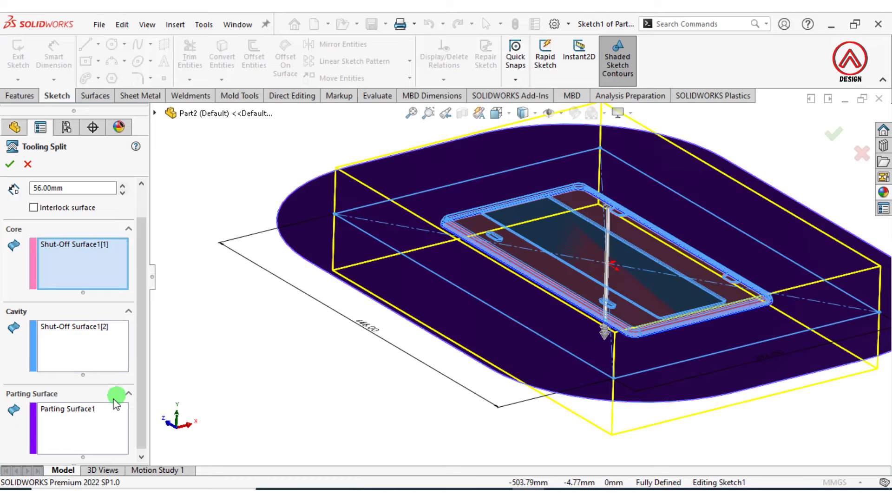
click(87, 425)
mouse_move(418, 277)
middle_down()
mouse_move(458, 313)
mouse_move(411, 278)
middle_up()
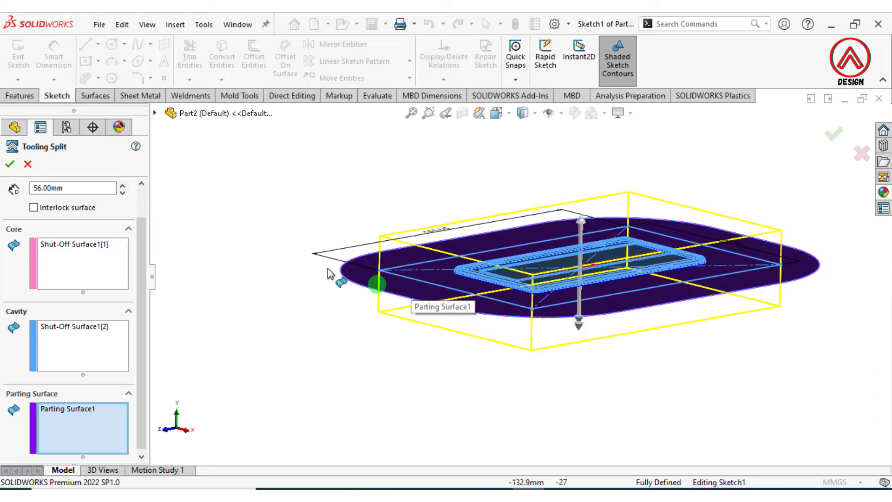
click(10, 164)
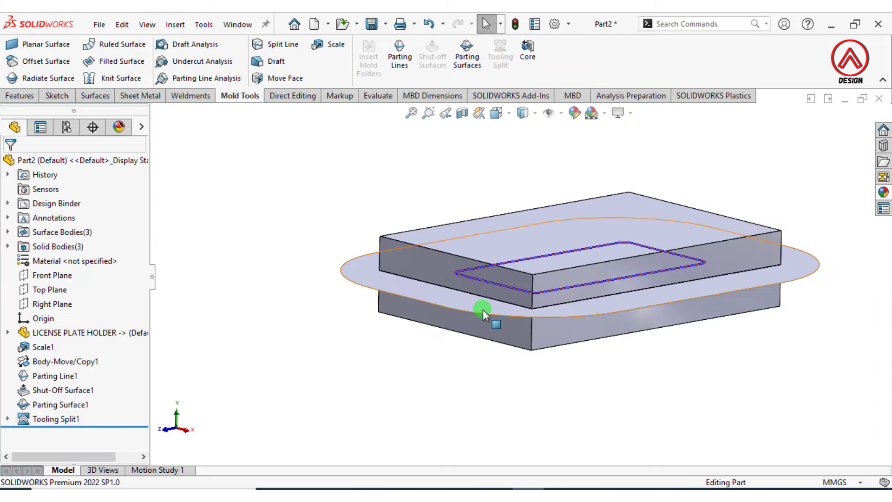
Hide Parting Surface1, Parting Line1 and the three surface bodies
mouse_move(483, 309)
middle_down()
mouse_move(537, 311)
mouse_move(379, 370)
middle_up()
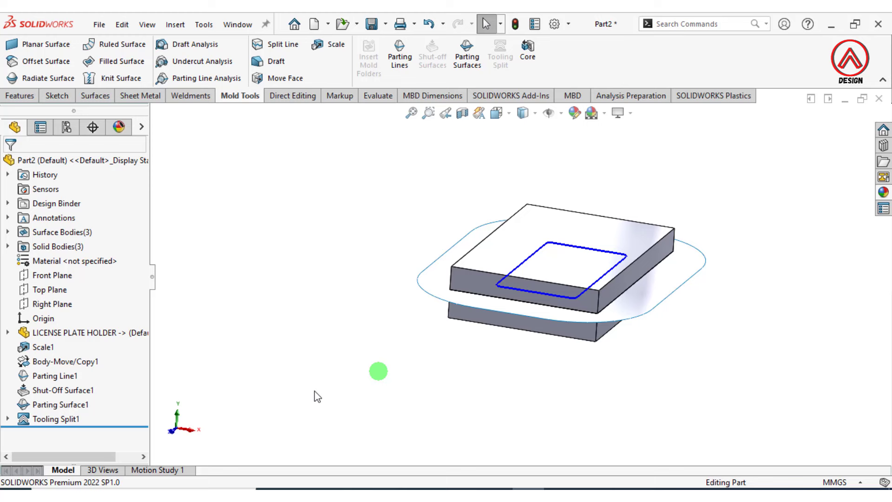
click(65, 404)
click(76, 390)
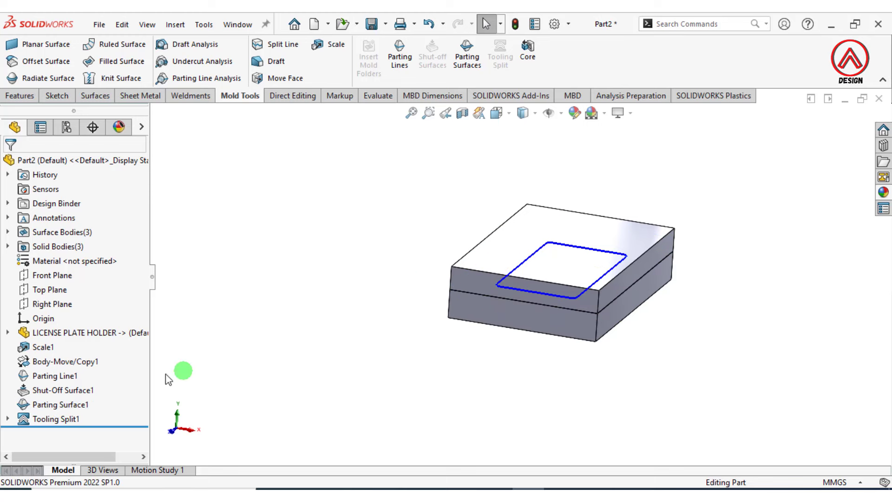
click(62, 376)
click(60, 362)
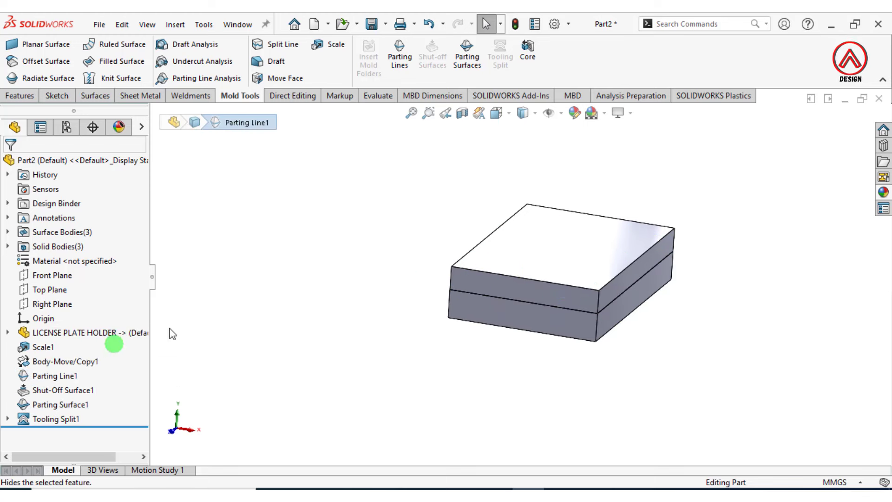
click(64, 232)
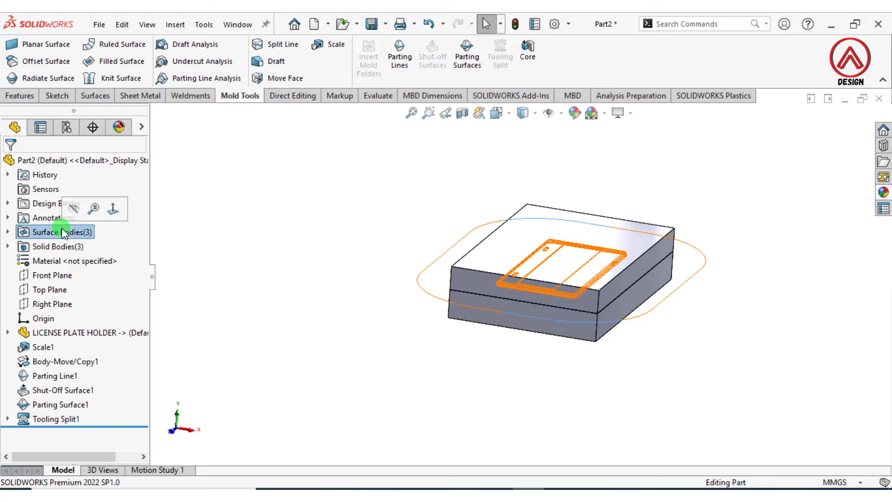
click(77, 218)
scroll(339, 245, down, 3)
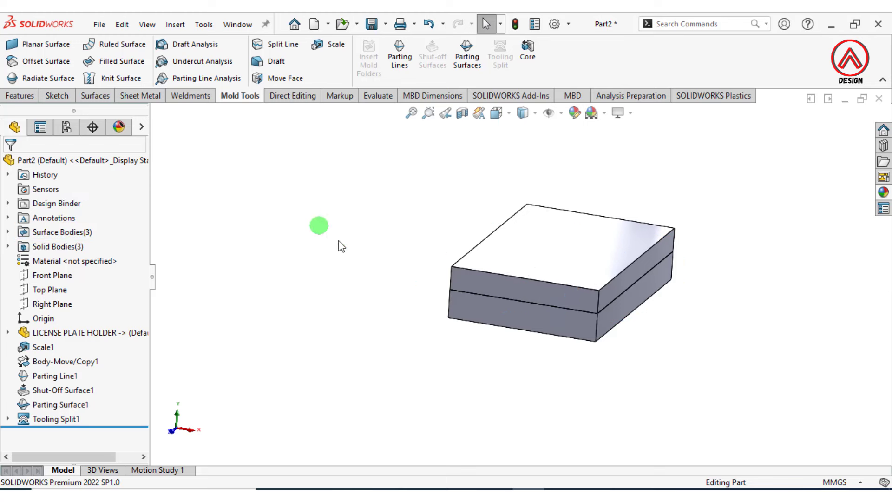
scroll(674, 299, up, 3)
scroll(518, 310, down, 2)
Isolate the lower mold block so it shows on its own
right_click(465, 313)
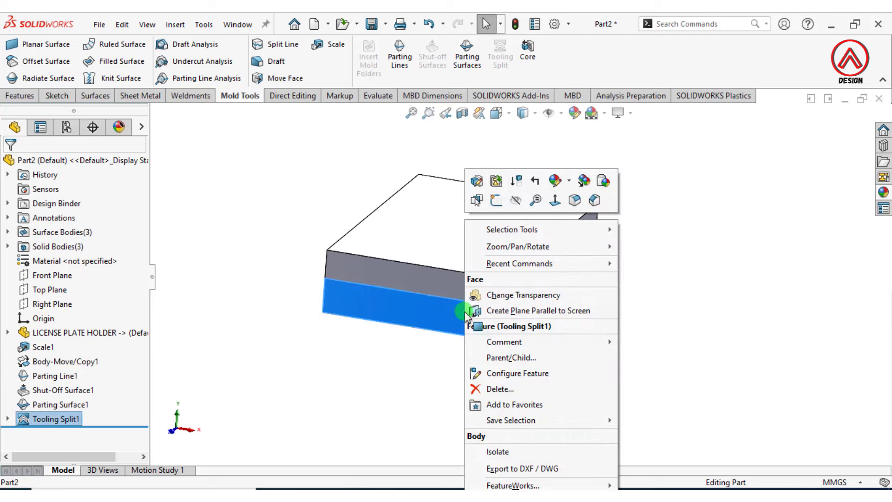
click(521, 457)
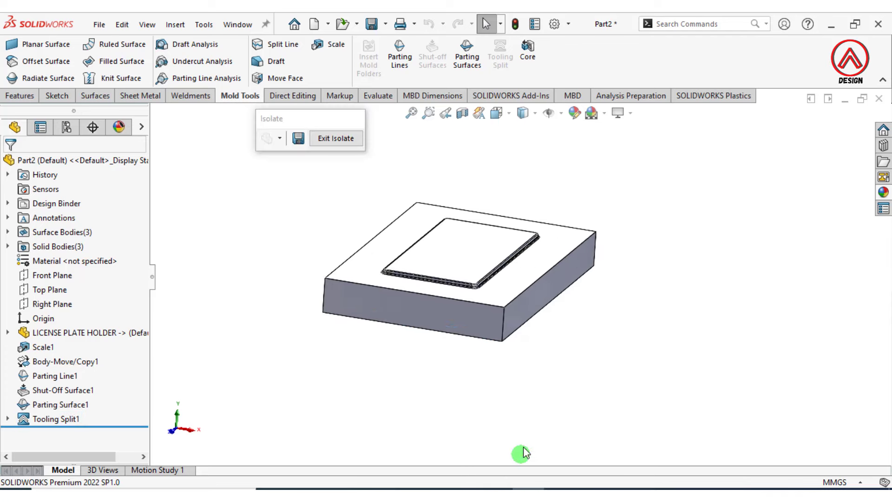
mouse_move(514, 269)
middle_down()
mouse_move(483, 389)
mouse_move(517, 368)
middle_up()
scroll(517, 368, down, 2)
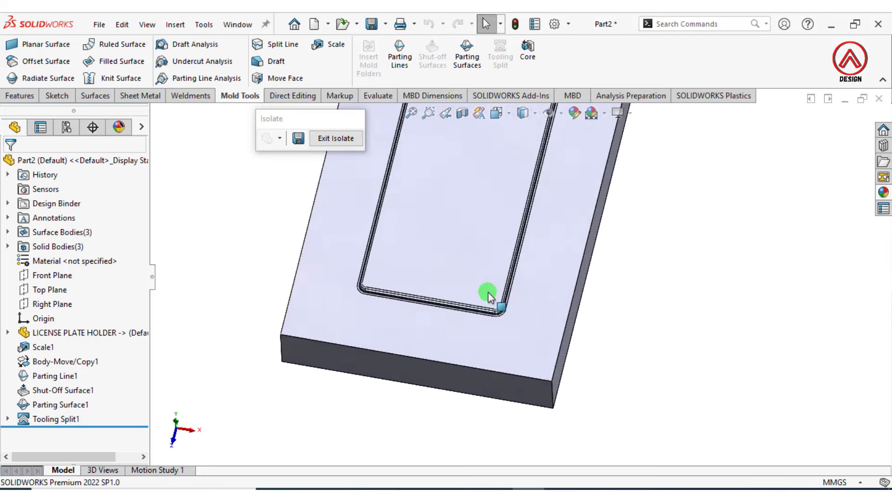
scroll(488, 292, down, 2)
scroll(514, 327, down, 3)
scroll(522, 223, down, 1)
scroll(520, 219, up, 5)
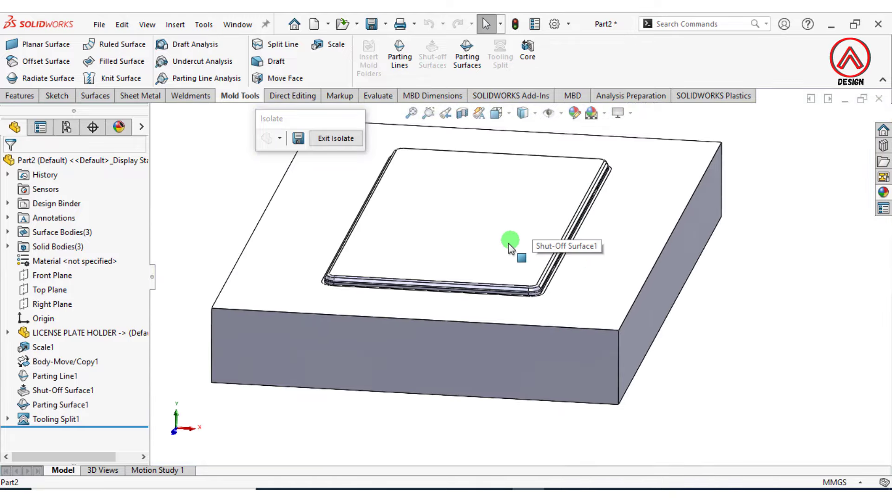
Inspect the LICENSE PLATE HOLDER body along the plate edge and rebuild the model
click(8, 246)
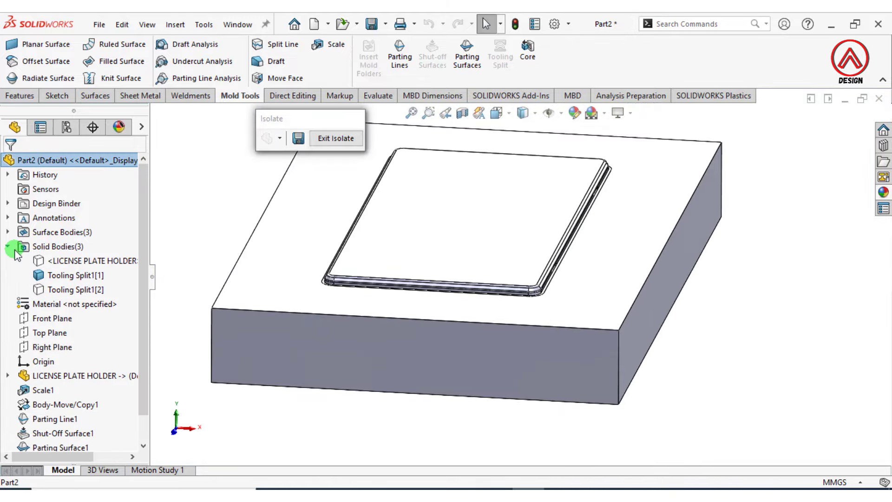
click(67, 262)
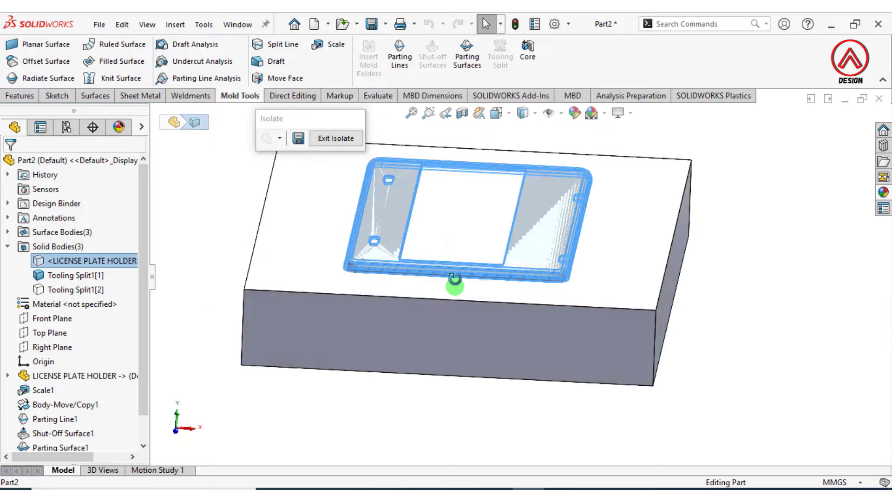
middle_drag(454, 283, 421, 402)
click(420, 402)
scroll(470, 279, down, 3)
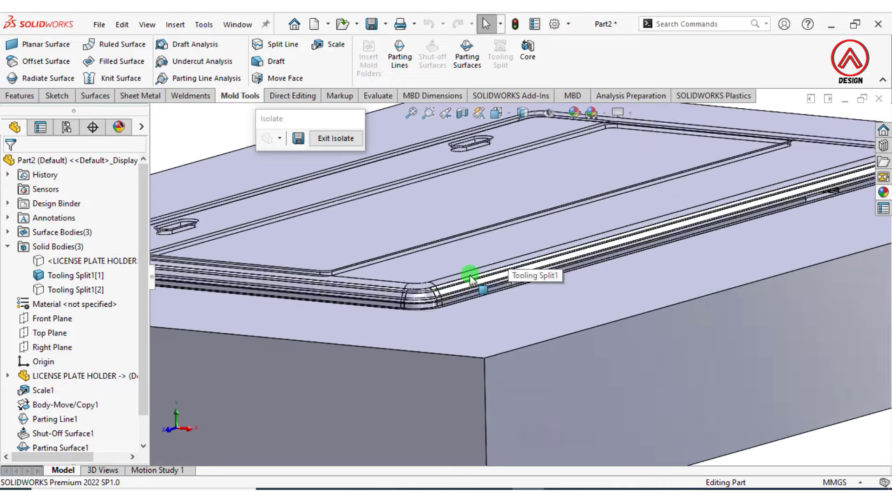
scroll(454, 281, down, 2)
mouse_move(454, 281)
middle_down()
mouse_move(469, 262)
mouse_move(424, 259)
mouse_move(436, 249)
mouse_move(444, 295)
mouse_move(444, 263)
middle_up()
middle_drag(469, 129, 445, 54)
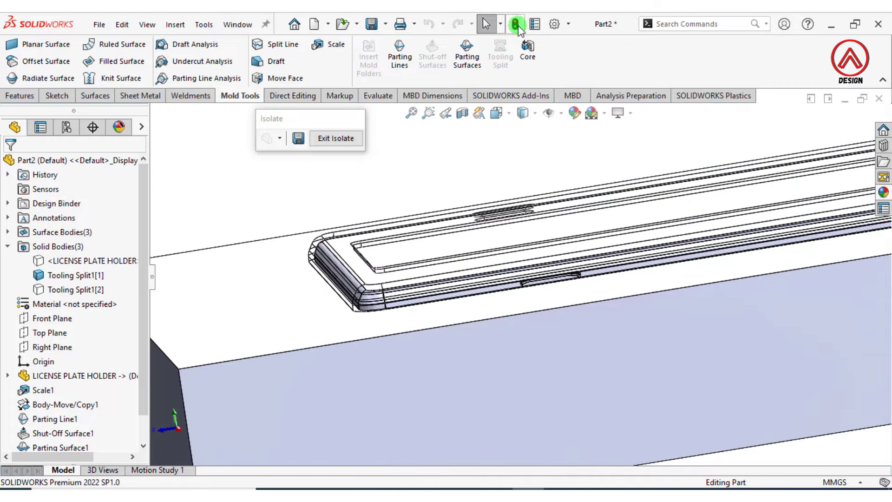
click(505, 174)
mouse_move(485, 167)
middle_down()
mouse_move(508, 269)
mouse_move(508, 124)
middle_up()
scroll(542, 278, down, 3)
scroll(542, 275, down, 3)
Switch to hidden-lines-visible wireframe and tilt the view to examine the plate
click(522, 113)
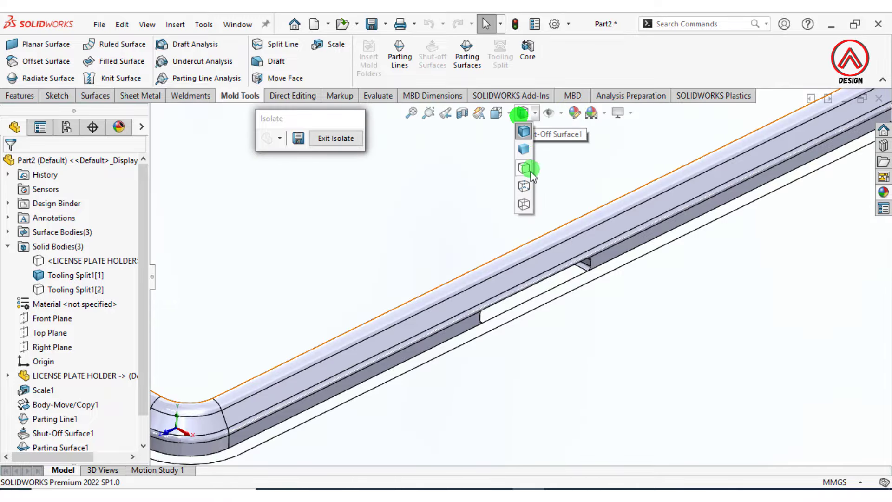
click(521, 168)
mouse_move(543, 241)
middle_down()
mouse_move(577, 328)
mouse_move(517, 261)
mouse_move(532, 271)
mouse_move(494, 165)
mouse_move(504, 206)
mouse_move(458, 244)
mouse_move(575, 285)
mouse_move(541, 334)
middle_up()
scroll(541, 334, up, 5)
scroll(527, 269, up, 3)
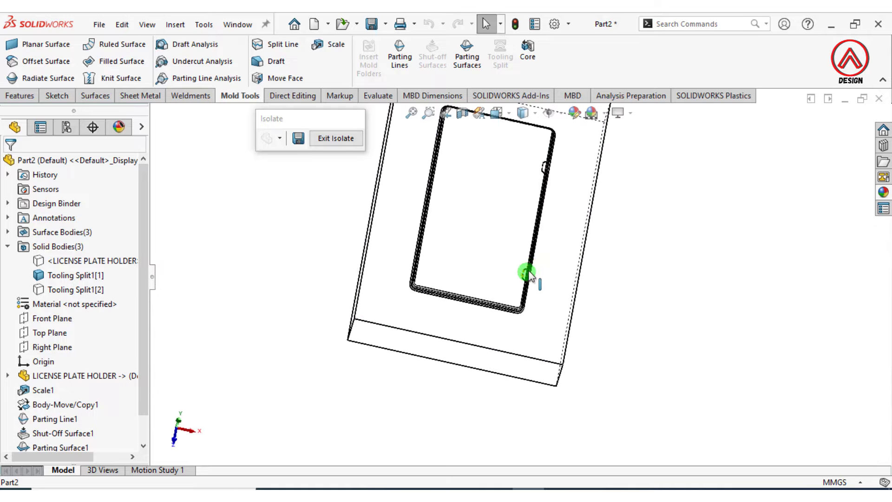
mouse_move(526, 273)
middle_down()
mouse_move(538, 213)
mouse_move(498, 146)
middle_up()
scroll(538, 213, down, 3)
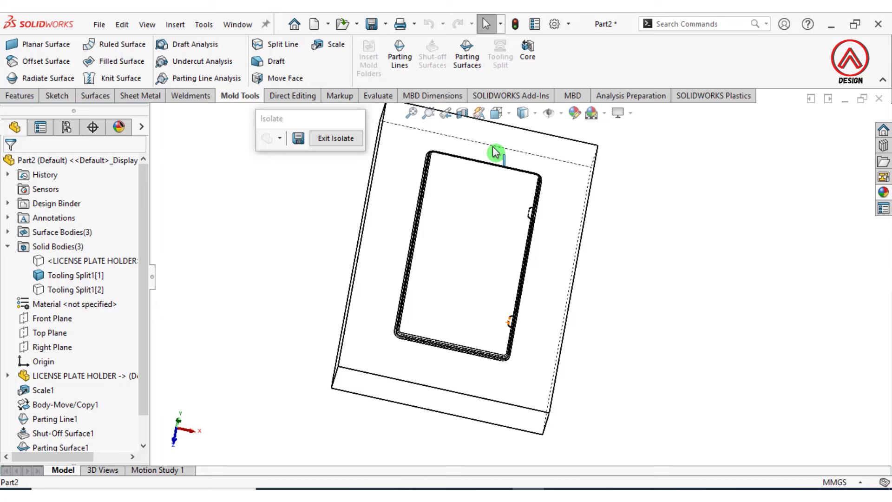
Look down from the Top view, zoomed in, with Shaded display
click(496, 113)
click(441, 267)
scroll(539, 292, down, 3)
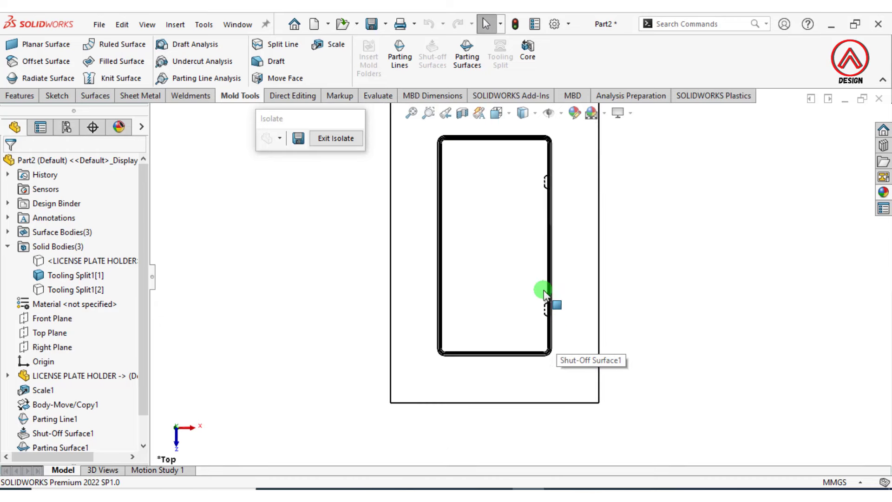
scroll(538, 291, down, 1)
scroll(579, 232, up, 4)
scroll(579, 231, down, 3)
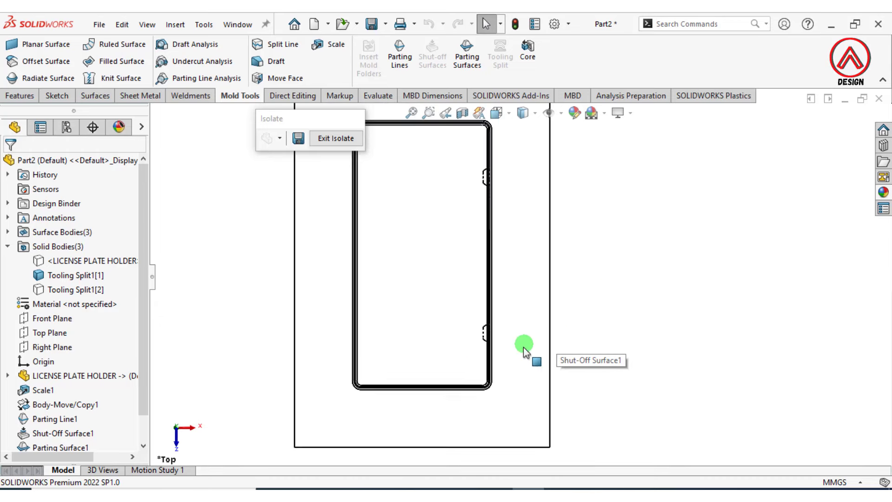
click(453, 347)
click(523, 113)
click(522, 135)
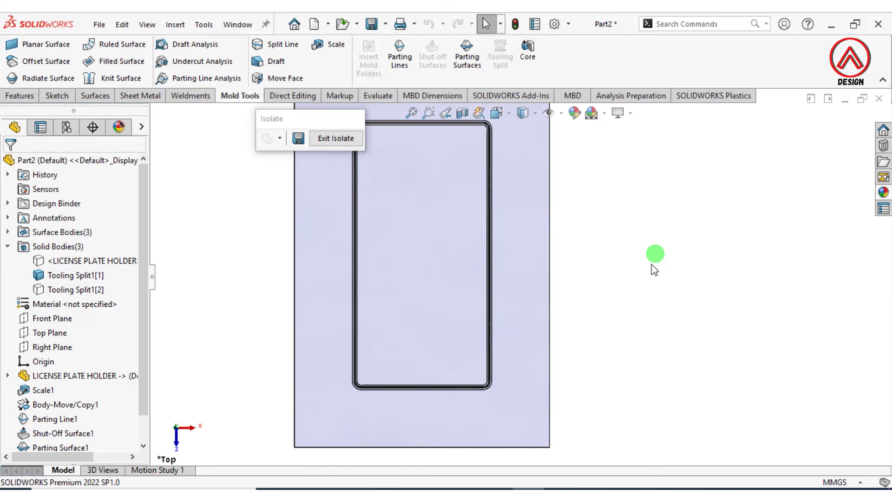
Start a sketch on the core face and draw a center rectangle over the right-hand notch
click(456, 337)
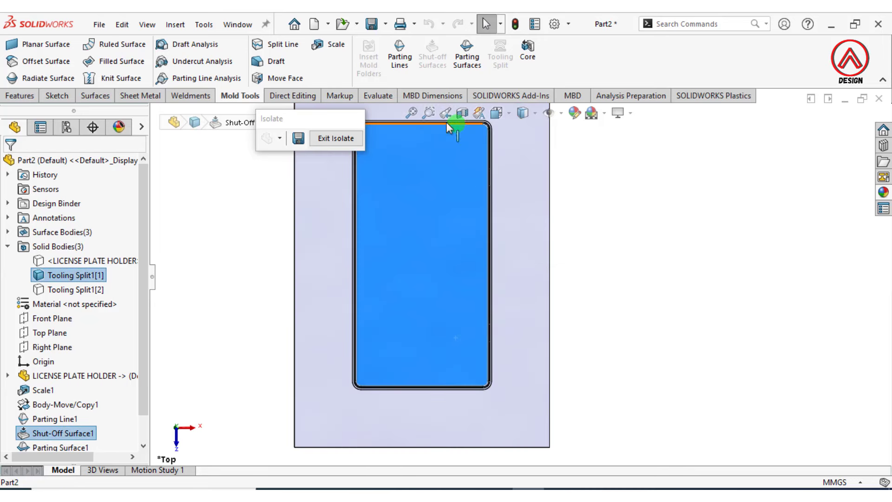
click(55, 96)
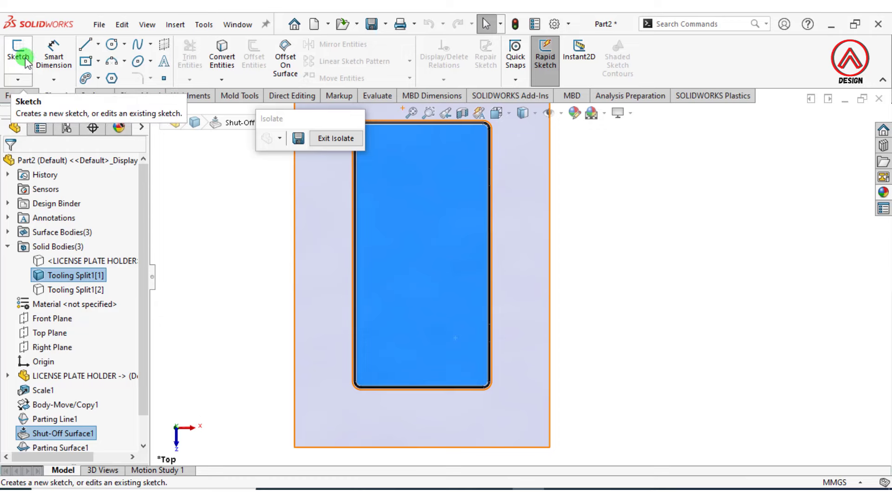
click(237, 96)
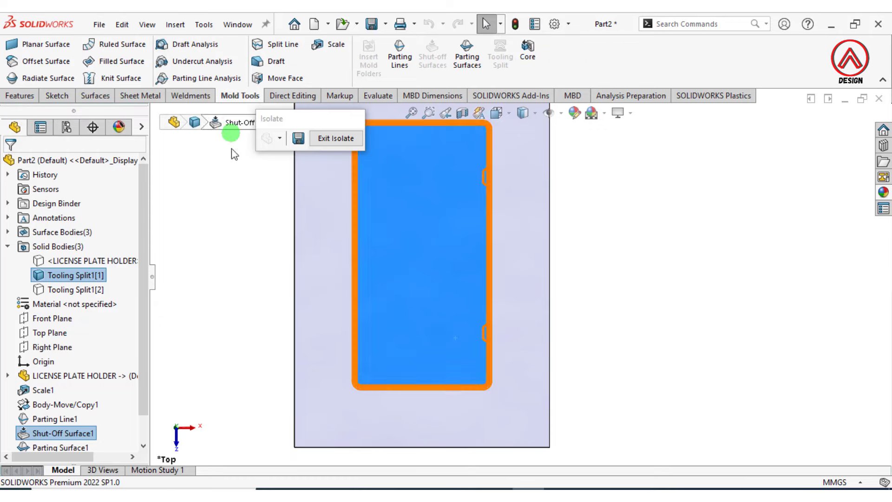
click(529, 59)
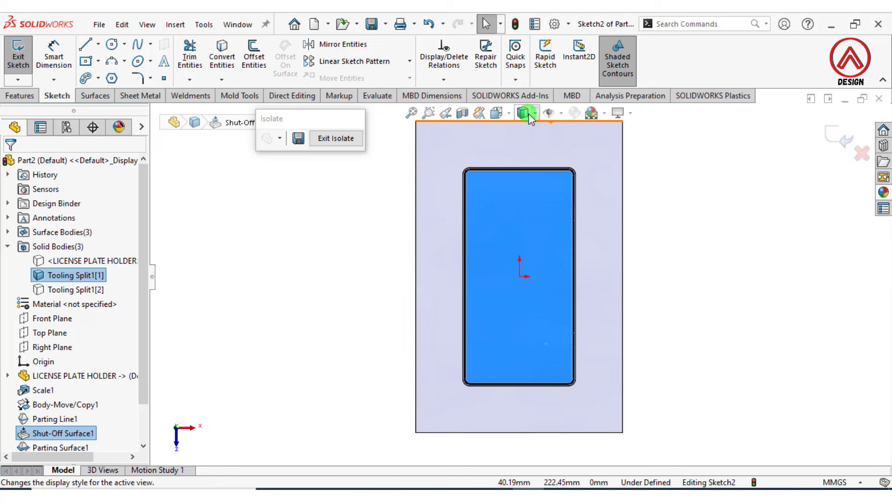
click(523, 113)
click(523, 190)
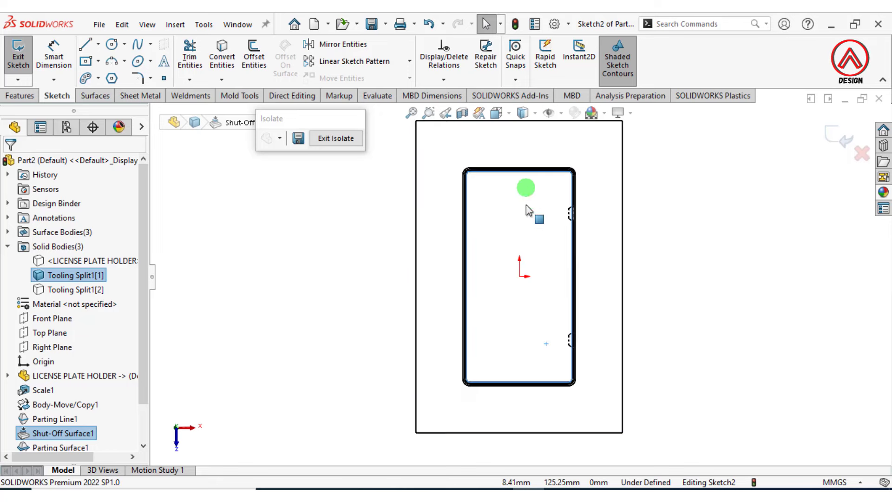
click(85, 60)
click(58, 227)
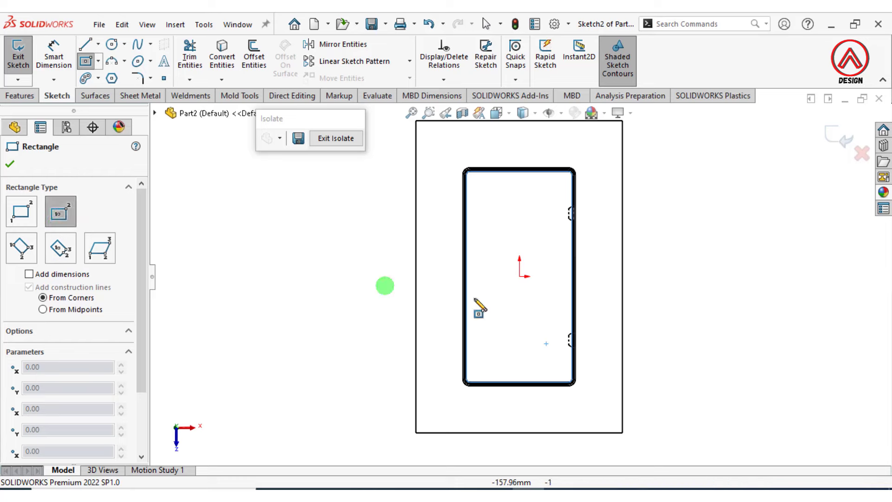
scroll(549, 339, down, 3)
scroll(548, 342, down, 2)
mouse_move(547, 341)
mouse_down()
mouse_move(612, 337)
mouse_move(642, 301)
mouse_up()
click(55, 53)
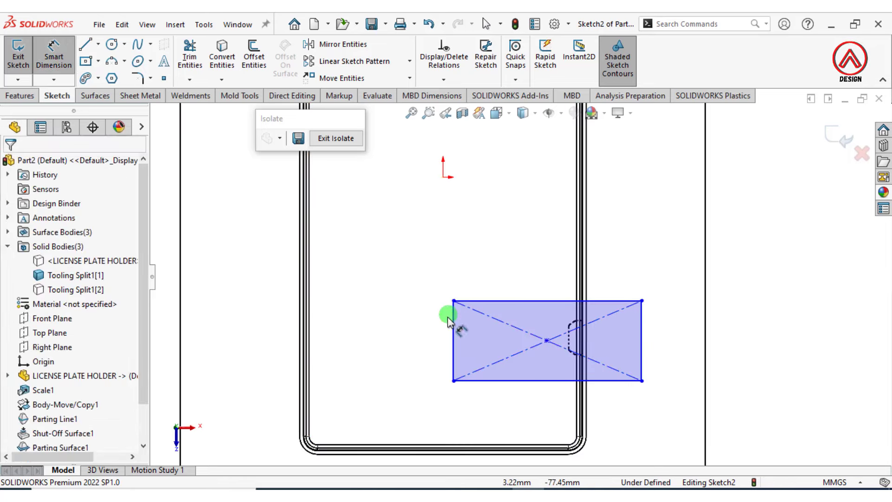
Dimension the rectangle height to 30 mm and its centre 90.5 mm from the origin
click(454, 339)
click(390, 339)
text(30)
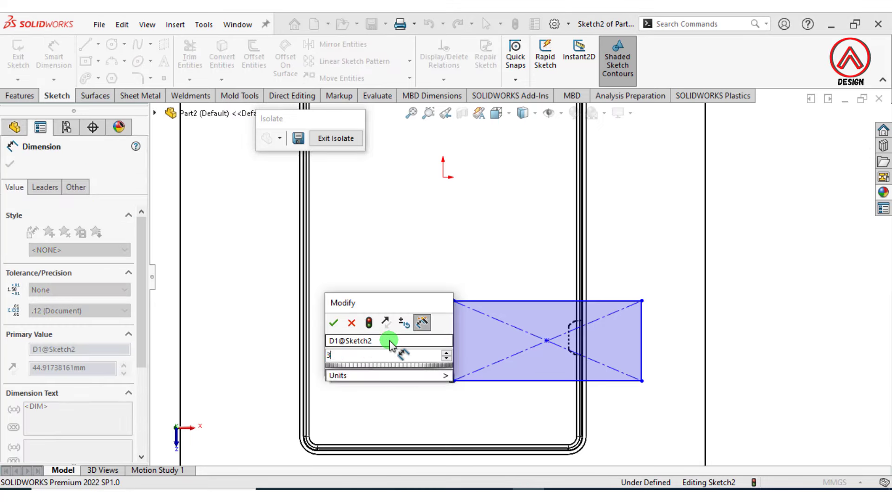
key(Return)
click(756, 329)
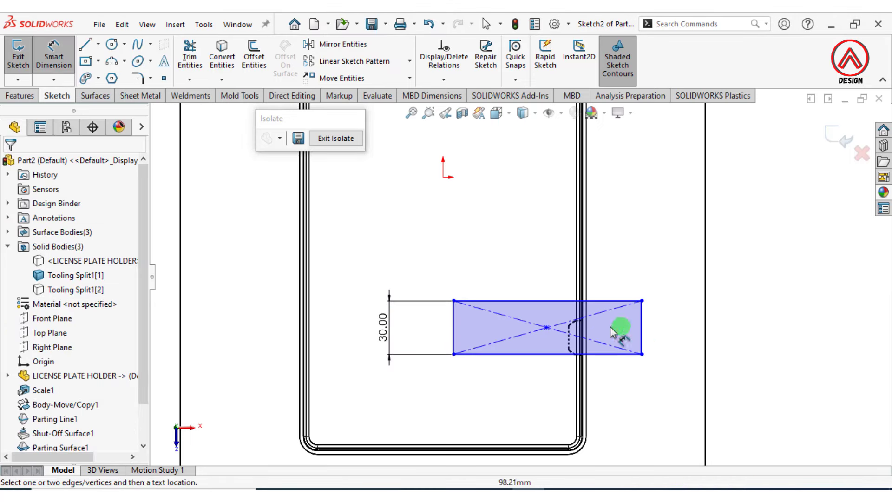
click(547, 327)
click(446, 181)
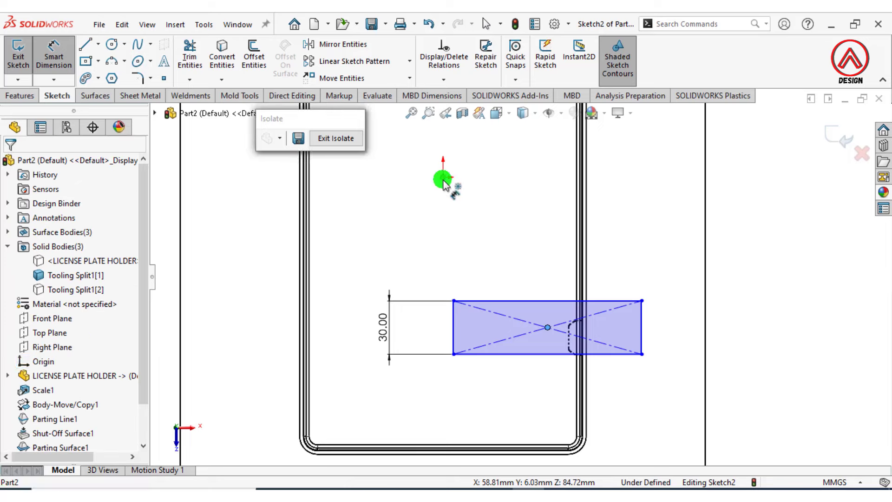
click(765, 263)
text(90)
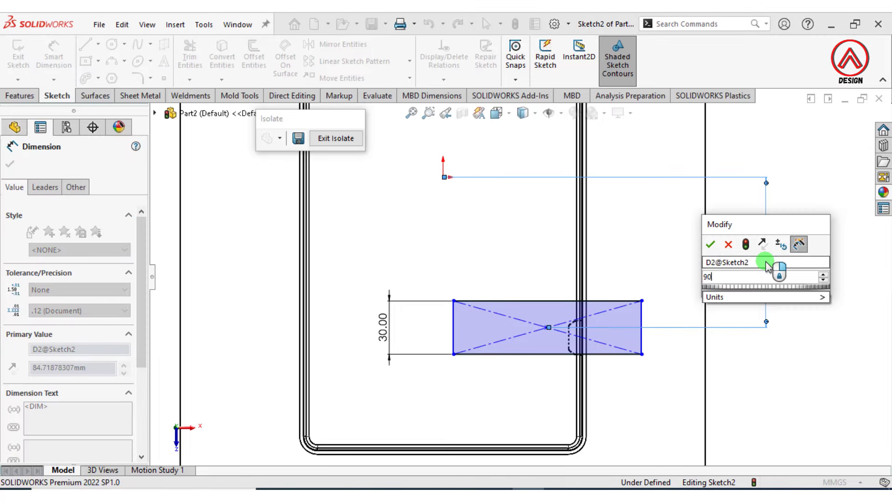
text(.5)
key(Return)
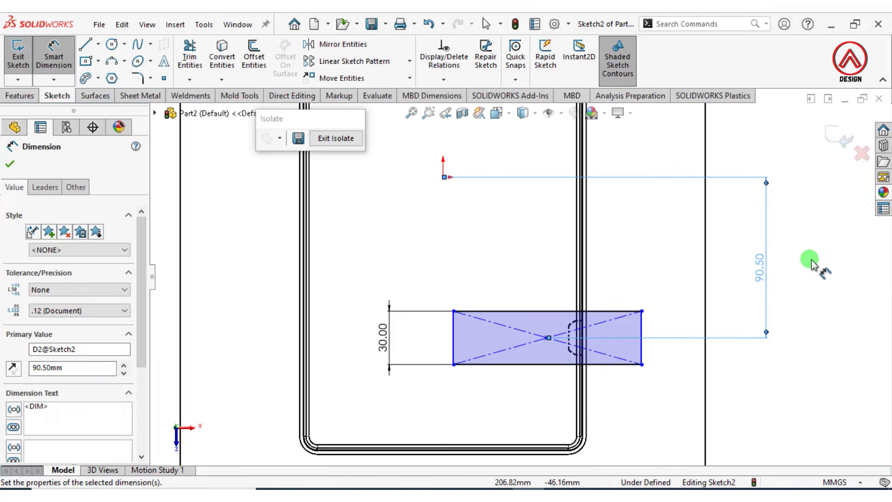
click(764, 367)
Place the rectangle's right edge 85 mm from the origin and make it 115 mm wide
click(641, 326)
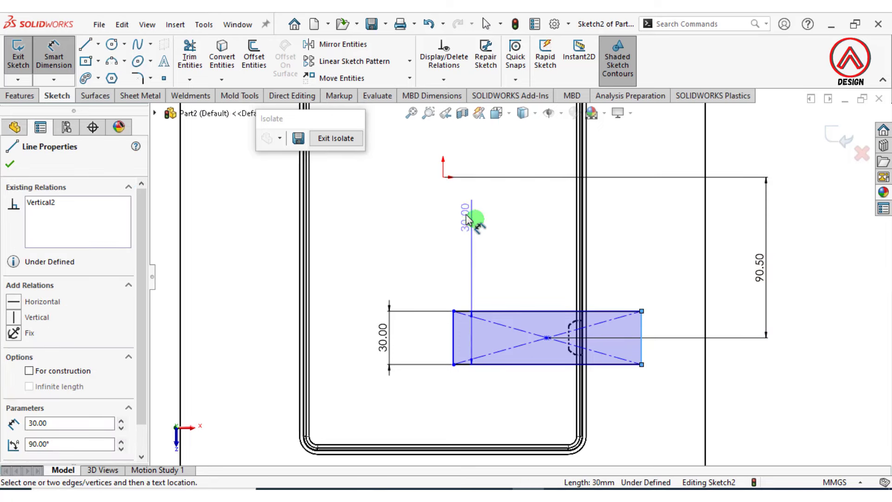
click(444, 177)
click(513, 158)
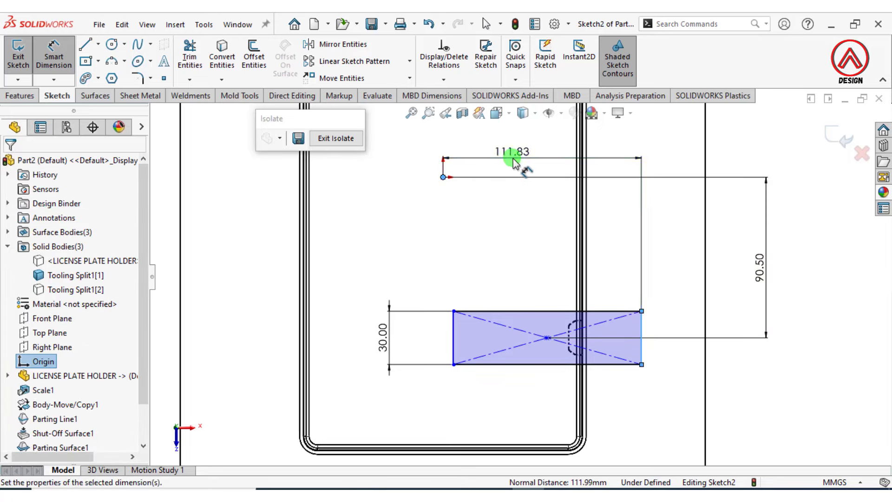
text(85)
key(Return)
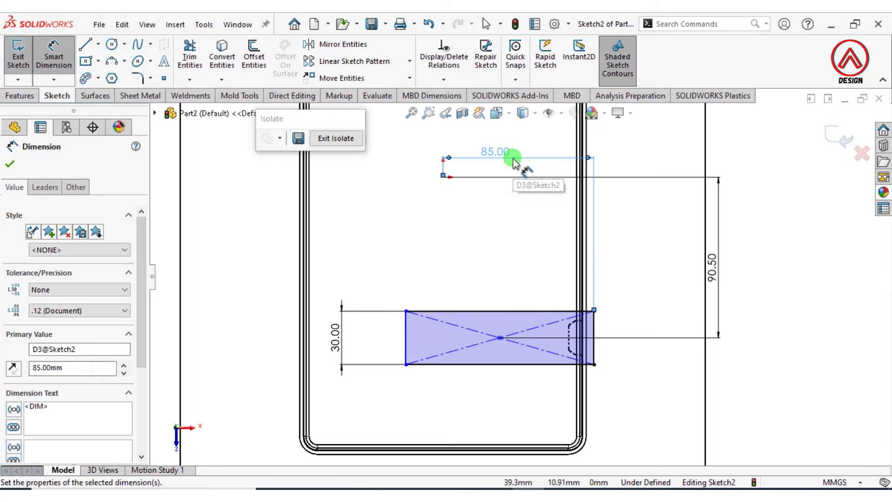
click(718, 338)
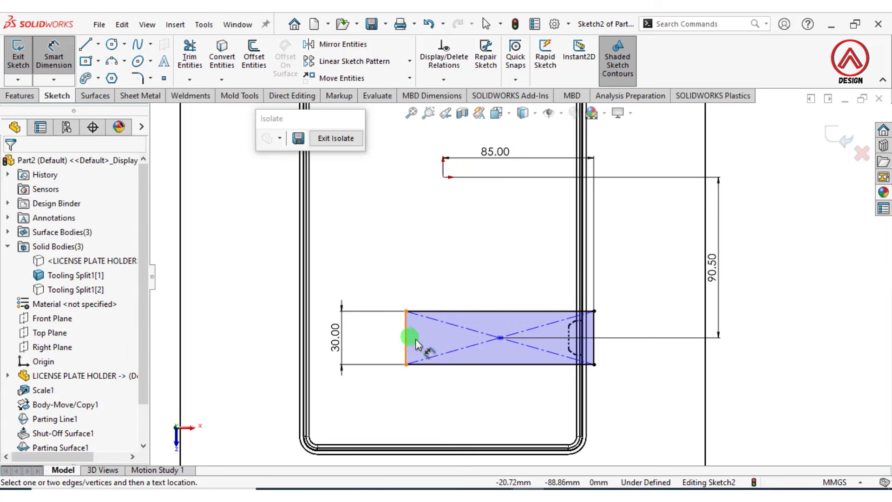
click(449, 364)
click(488, 408)
text(115)
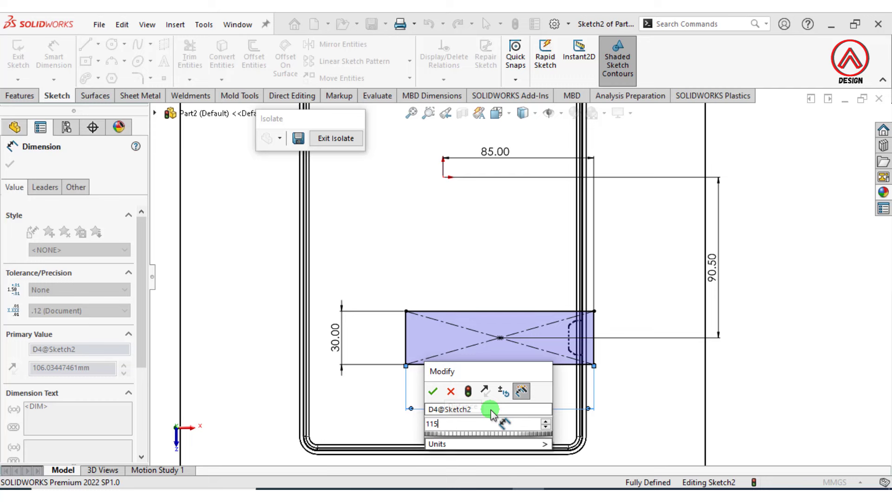
key(Return)
scroll(488, 395, up, 3)
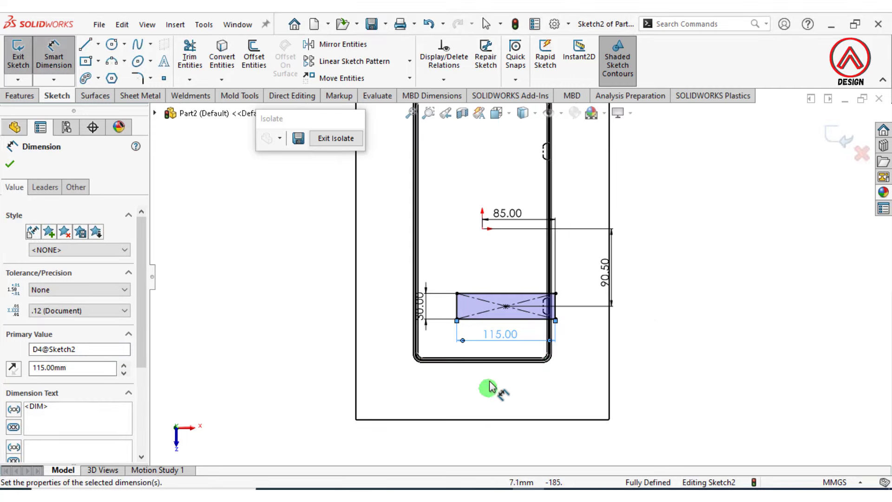
click(664, 348)
scroll(534, 332, down, 2)
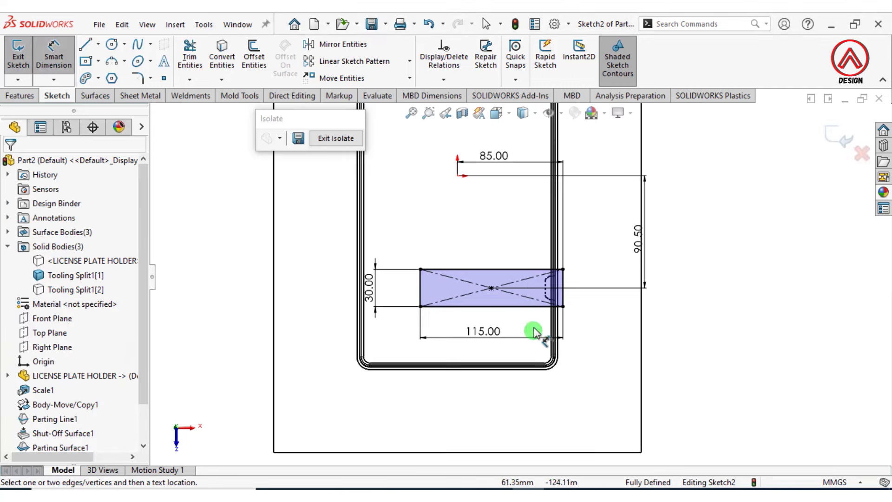
Mirror the rectangle's four lines about the Front Plane
click(311, 45)
click(435, 291)
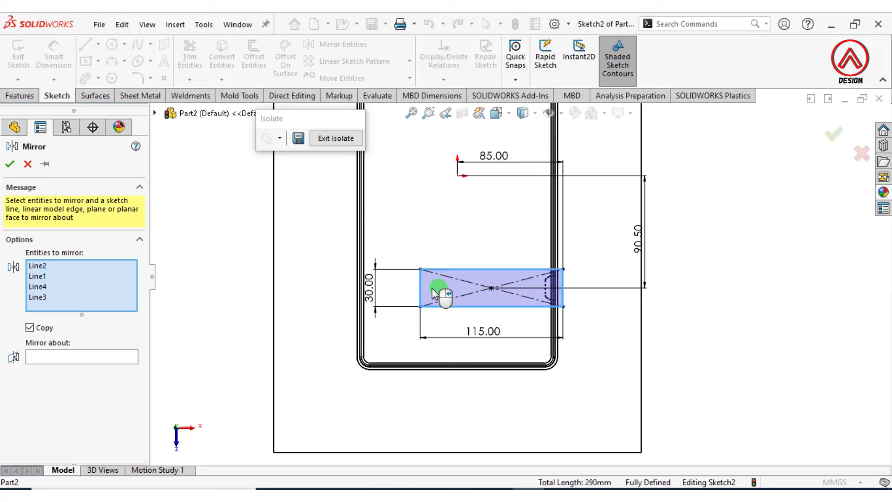
click(76, 356)
scroll(483, 291, up, 4)
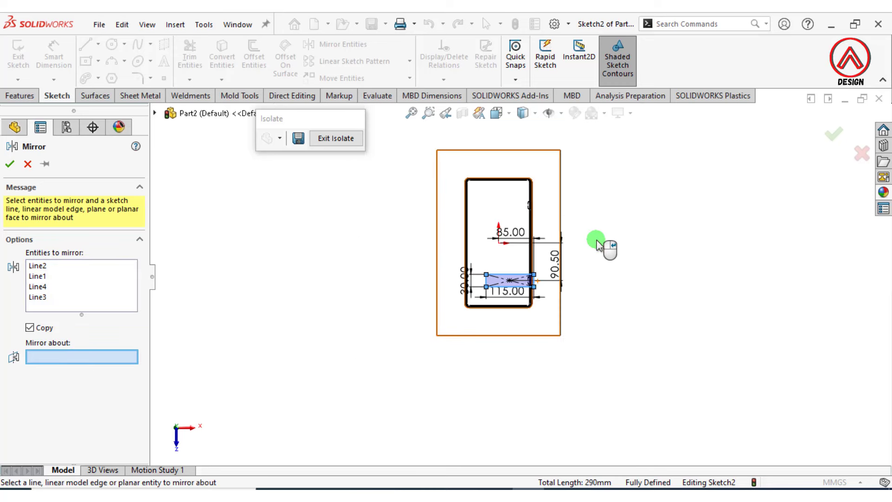
click(155, 113)
click(209, 272)
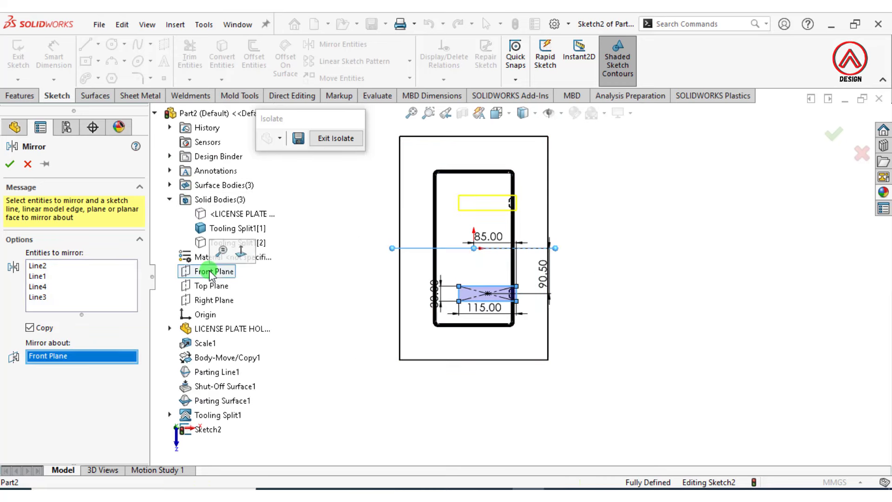
click(12, 165)
scroll(508, 278, down, 2)
scroll(532, 290, down, 2)
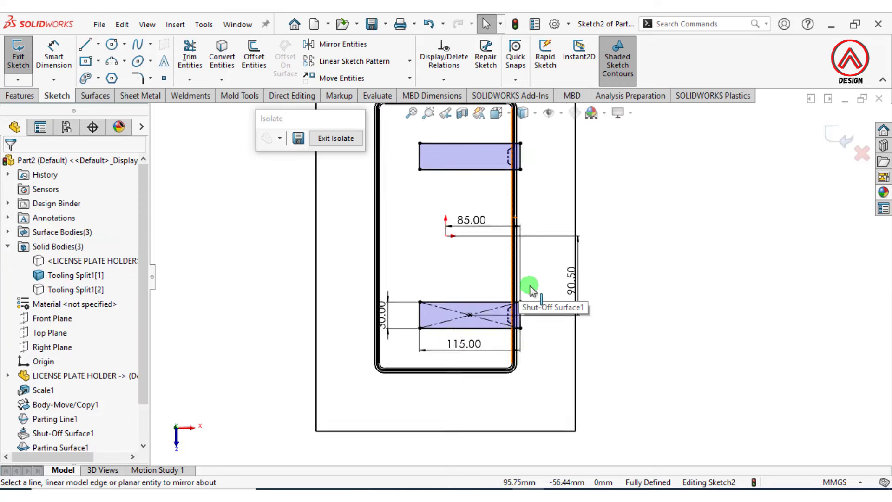
scroll(528, 206, down, 2)
scroll(514, 223, down, 2)
scroll(502, 231, down, 2)
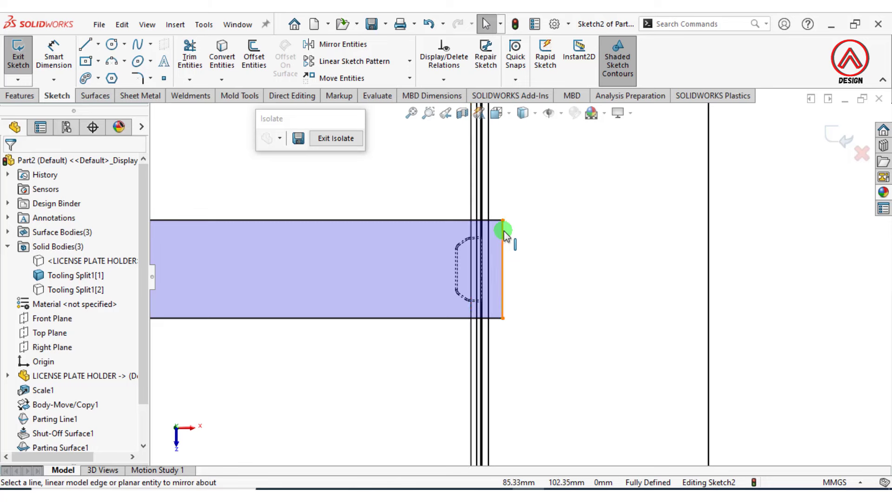
Round the rectangle corners with 2 mm sketch fillets
click(136, 78)
text(2)
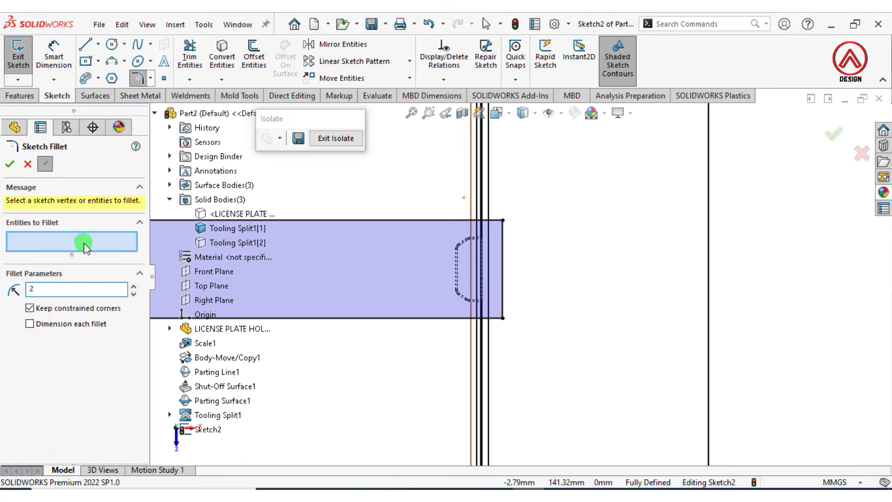
click(503, 231)
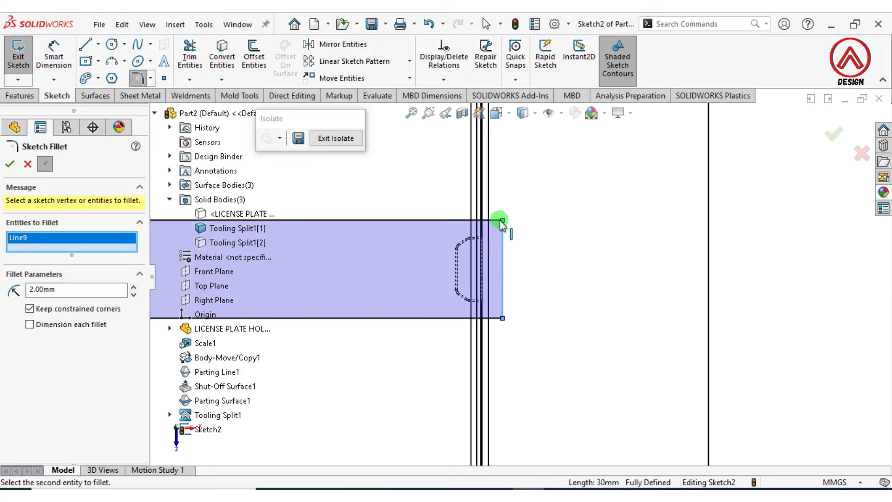
click(500, 222)
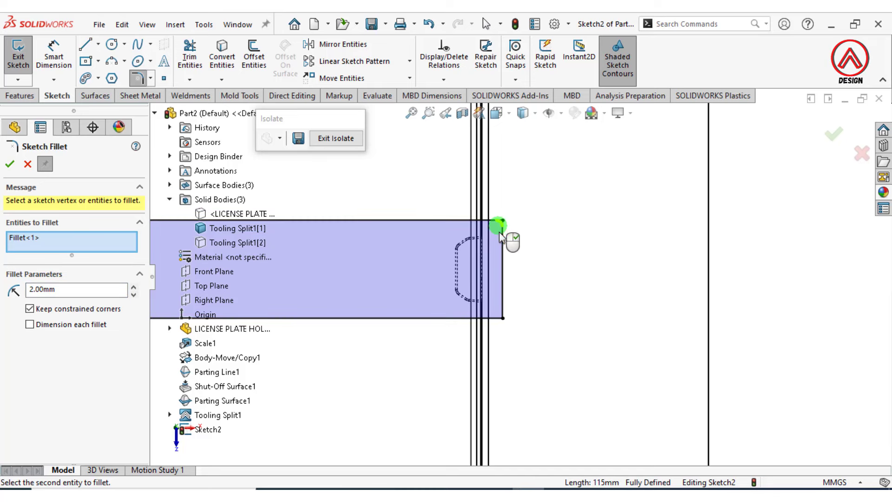
click(503, 318)
scroll(526, 372, up, 5)
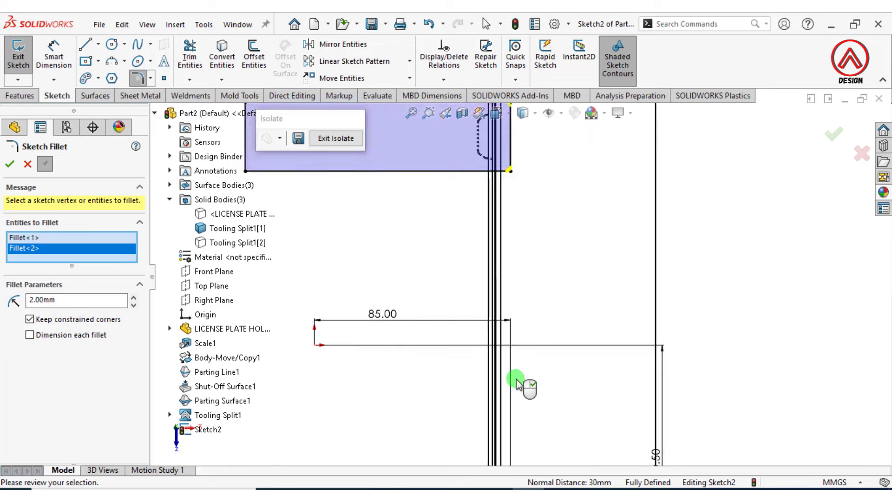
scroll(517, 395, down, 3)
click(484, 293)
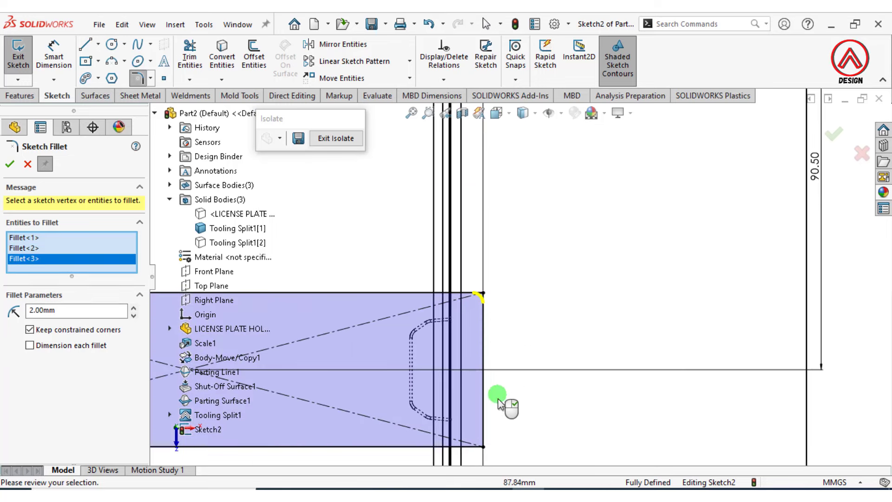
click(483, 447)
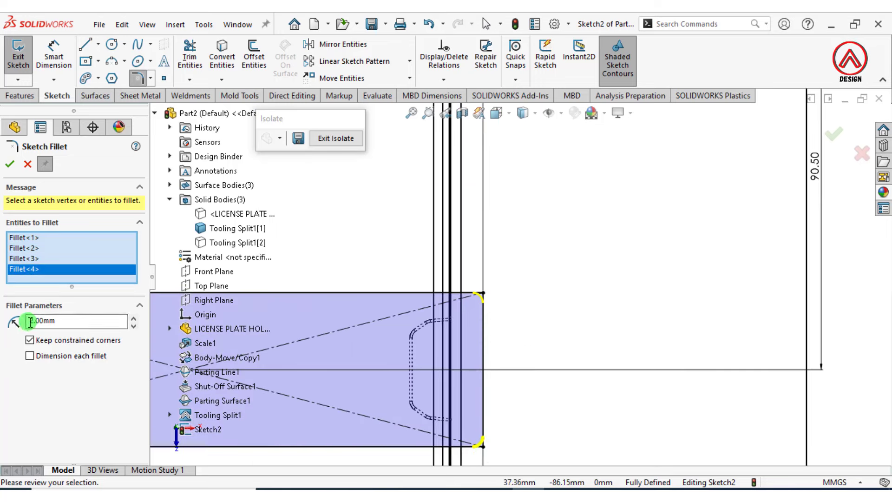
click(10, 164)
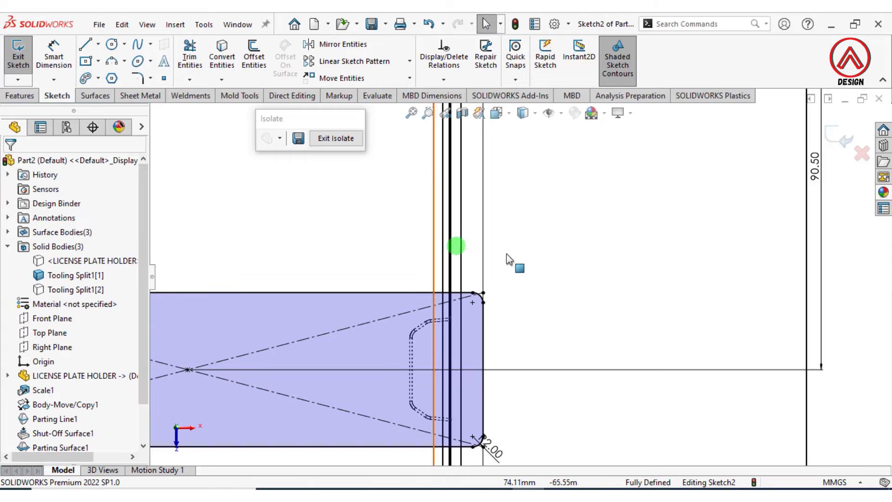
scroll(506, 254, up, 3)
scroll(555, 263, up, 2)
mouse_move(519, 310)
middle_down()
mouse_move(471, 149)
mouse_move(472, 189)
middle_up()
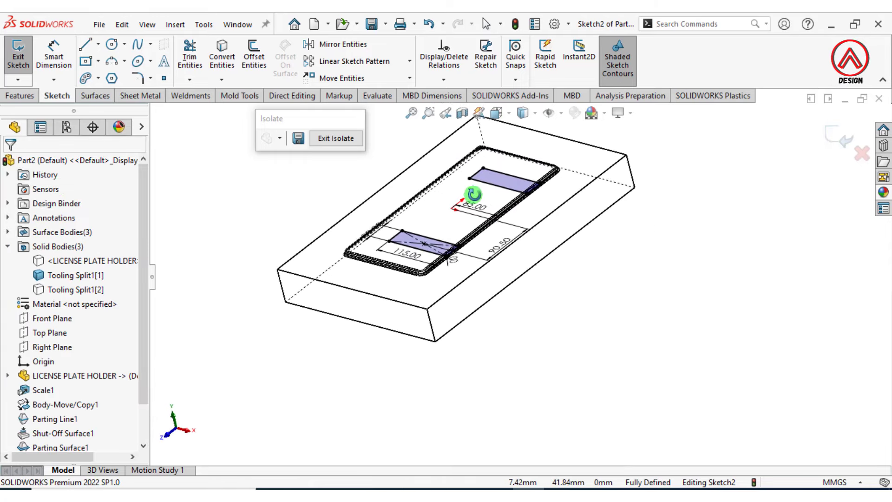
click(842, 136)
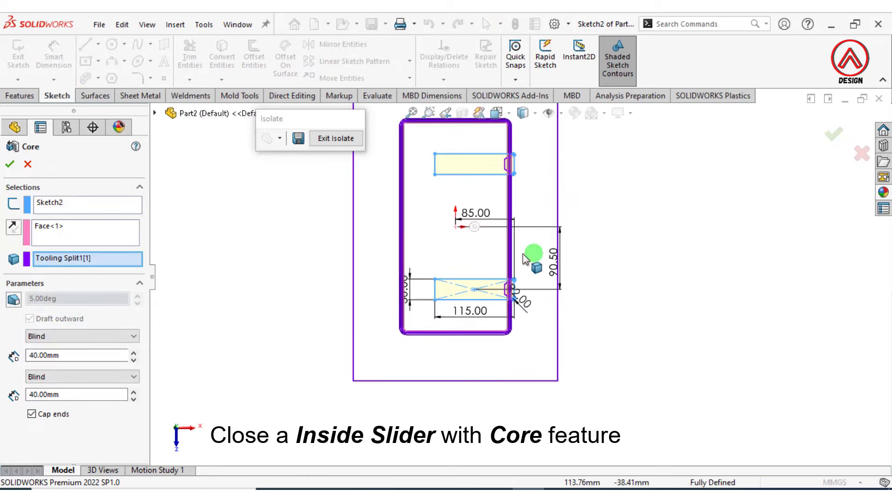
Accept the Core feature with its 40 mm depth
mouse_move(513, 305)
middle_down()
mouse_move(507, 140)
mouse_move(533, 215)
middle_up()
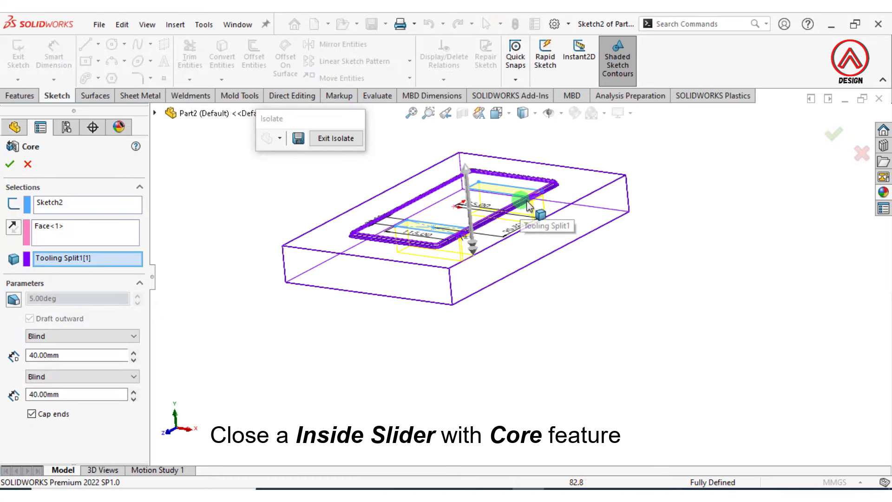
click(270, 280)
double_click(81, 356)
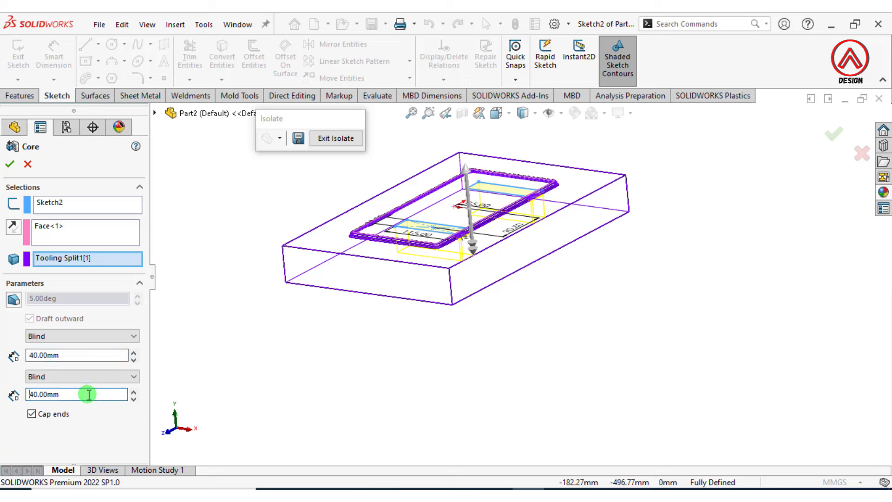
click(68, 443)
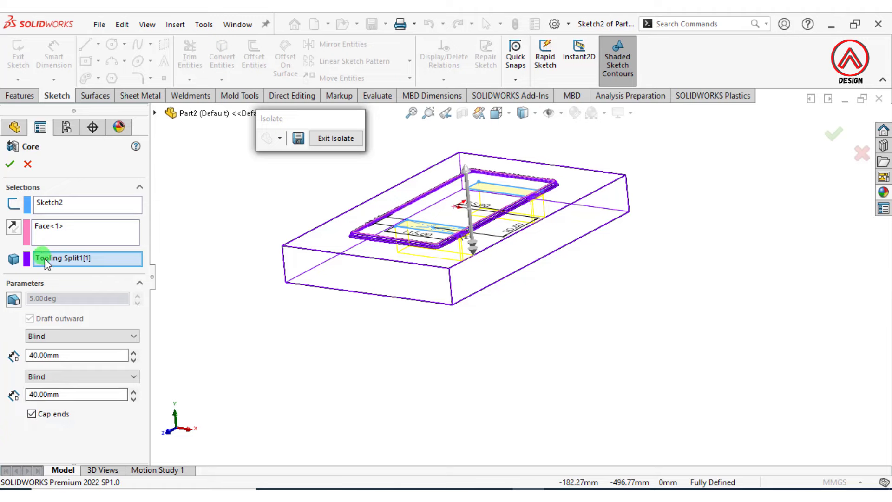
click(10, 165)
click(342, 314)
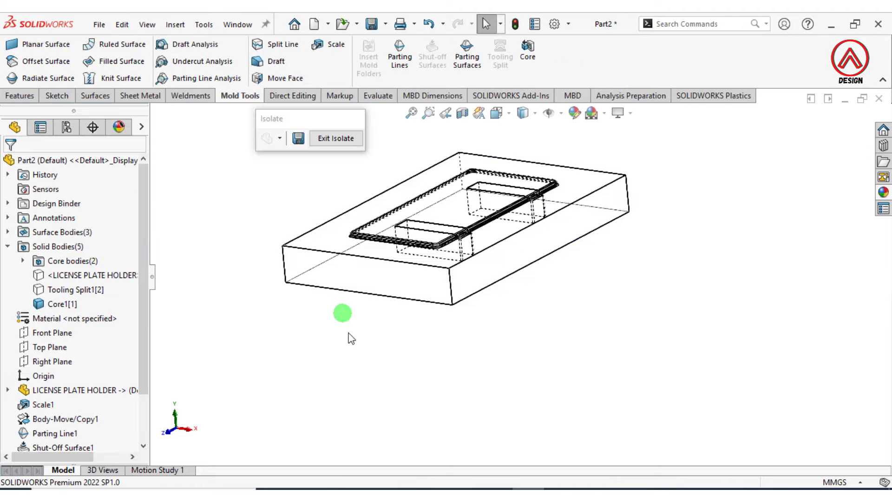
Hide the mold block body, leaving only the two slider cores visible
mouse_move(492, 255)
middle_down()
mouse_move(424, 245)
mouse_move(373, 260)
mouse_move(498, 243)
middle_up()
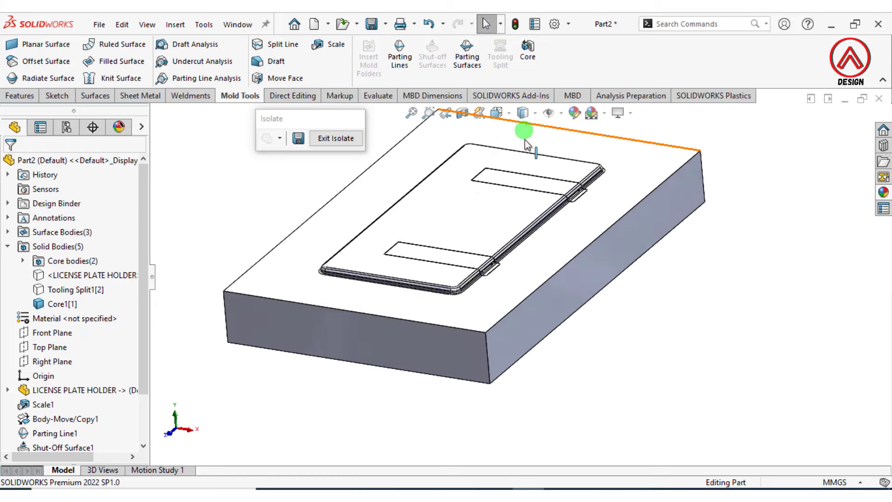
mouse_move(517, 272)
middle_down()
mouse_move(449, 289)
mouse_move(505, 259)
mouse_move(488, 250)
middle_up()
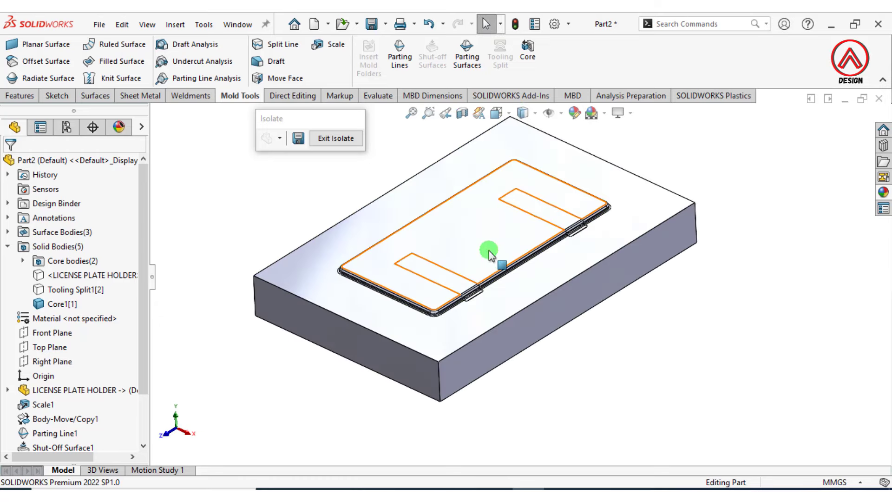
click(558, 232)
click(565, 217)
mouse_move(637, 329)
middle_down()
mouse_move(532, 265)
mouse_move(620, 241)
mouse_move(627, 263)
middle_up()
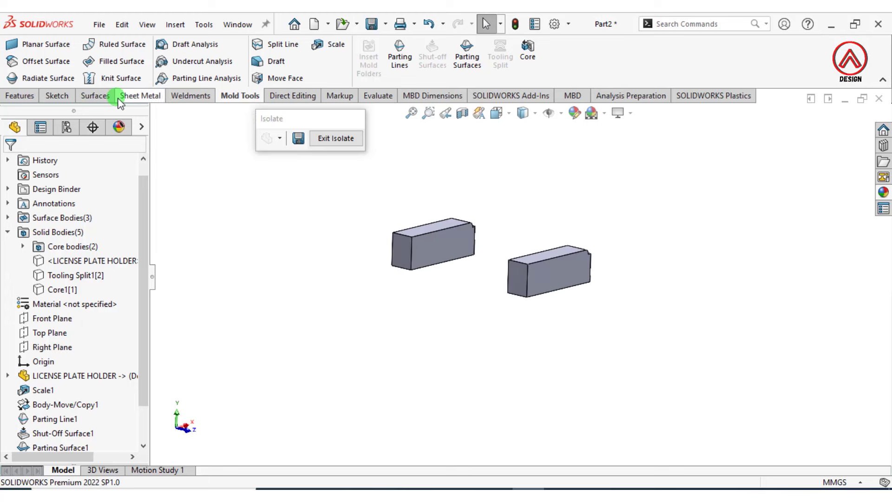
Move both slider end faces 11 mm inward with a flipped Move Face offset
click(281, 100)
right_click(245, 96)
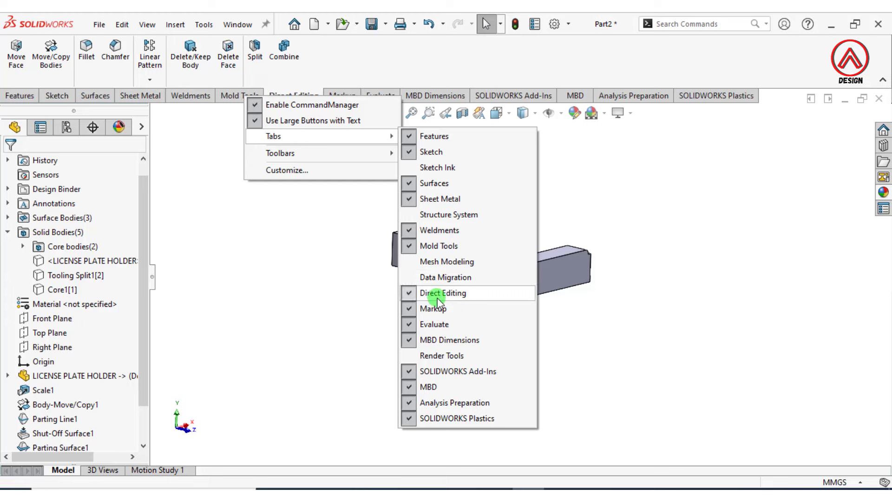
click(576, 217)
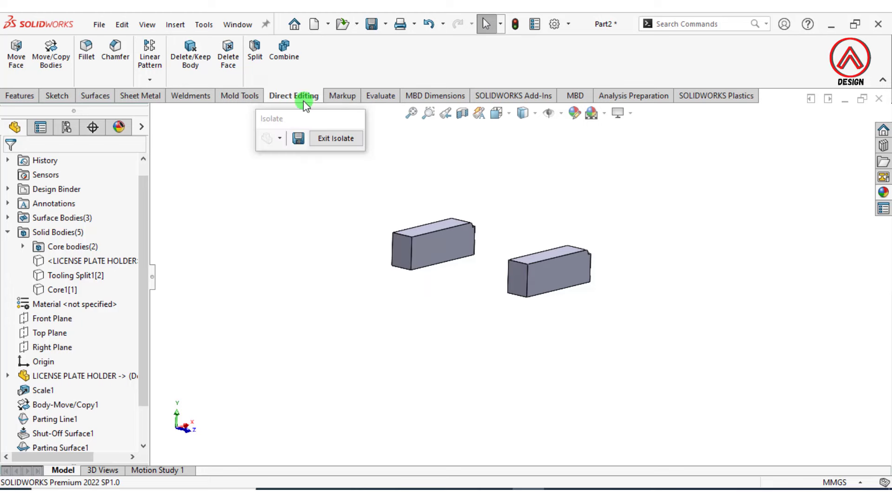
click(15, 60)
click(83, 313)
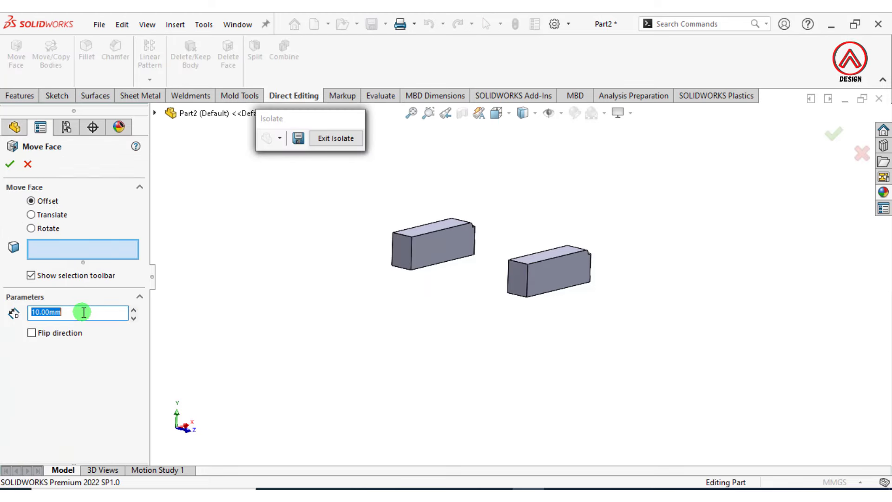
text(11)
click(38, 333)
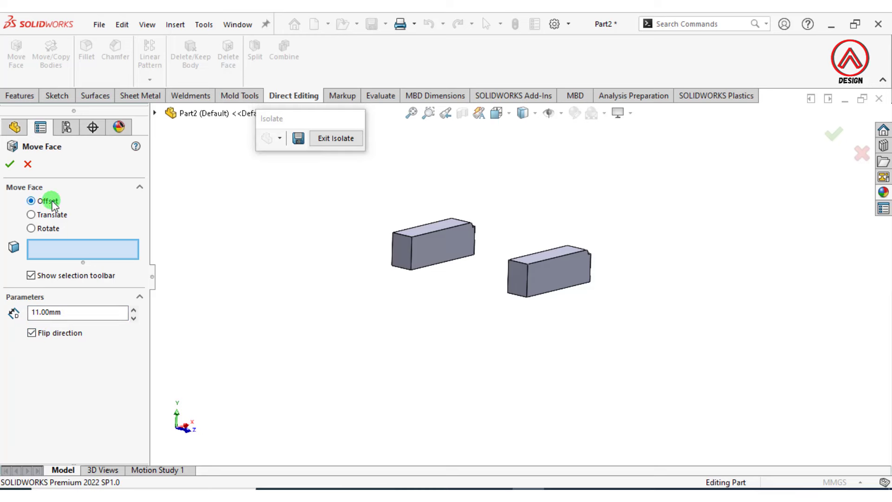
click(394, 252)
click(530, 282)
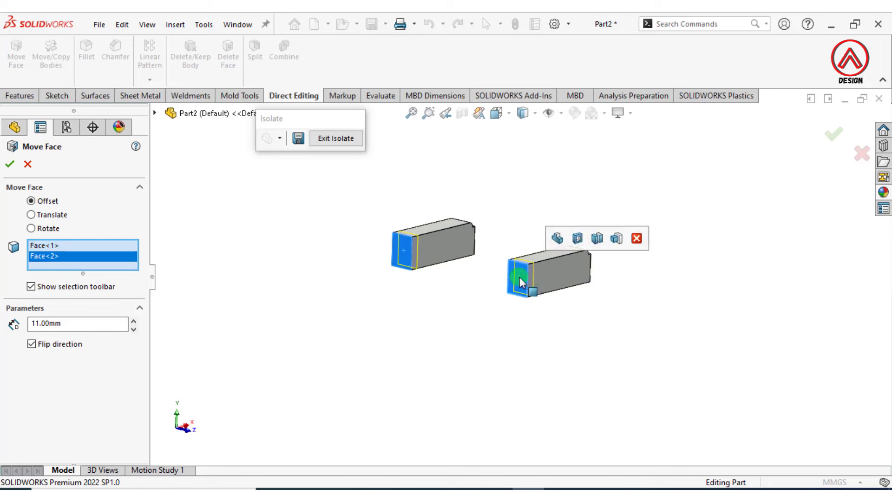
click(10, 165)
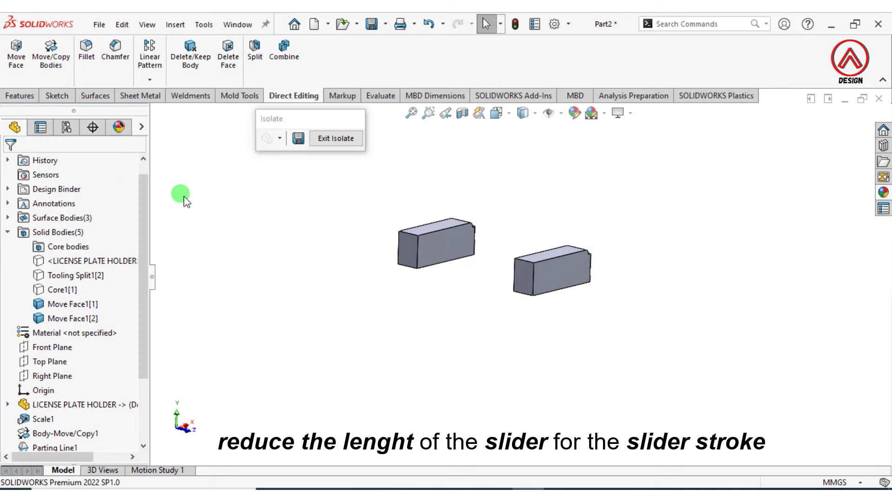
Show the Core1[1] and LICENSE PLATE HOLDER bodies again
click(70, 293)
click(81, 274)
mouse_move(482, 345)
middle_down()
mouse_move(433, 313)
mouse_move(433, 390)
middle_up()
scroll(537, 306, down, 5)
scroll(447, 293, down, 4)
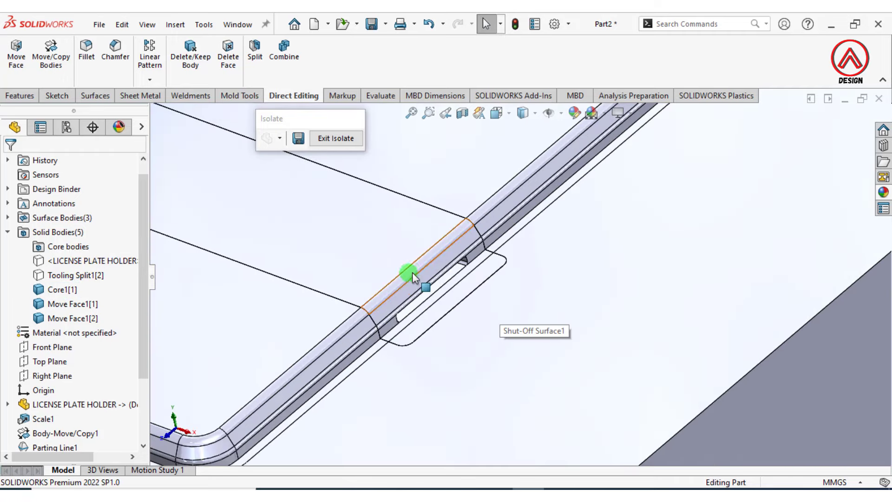
scroll(410, 272, up, 5)
click(91, 260)
click(106, 243)
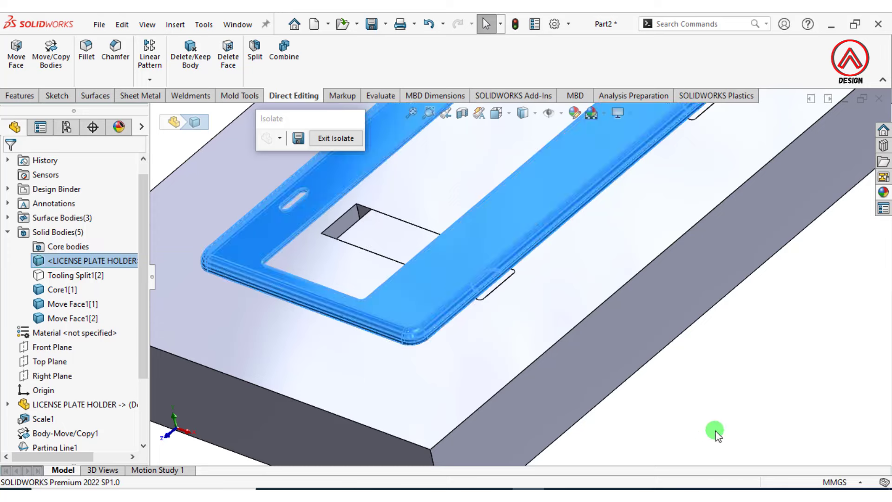
key(Escape)
scroll(501, 264, up, 5)
scroll(497, 267, down, 2)
scroll(495, 273, up, 3)
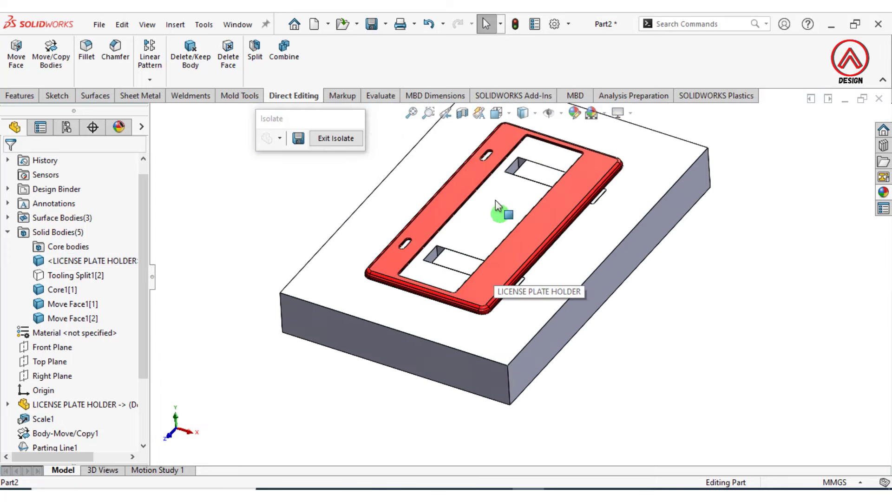
Section the model 90.5 mm from the Front Plane and view it from the front
click(462, 113)
text(90.5)
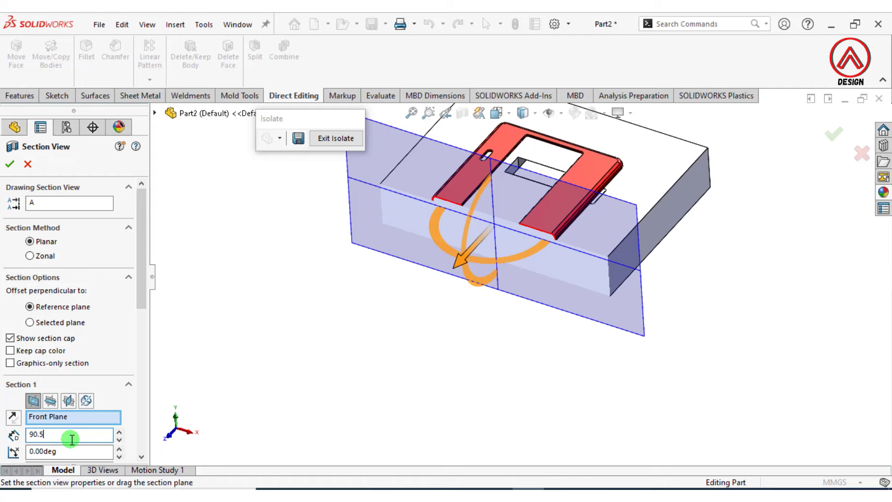
key(Return)
click(9, 163)
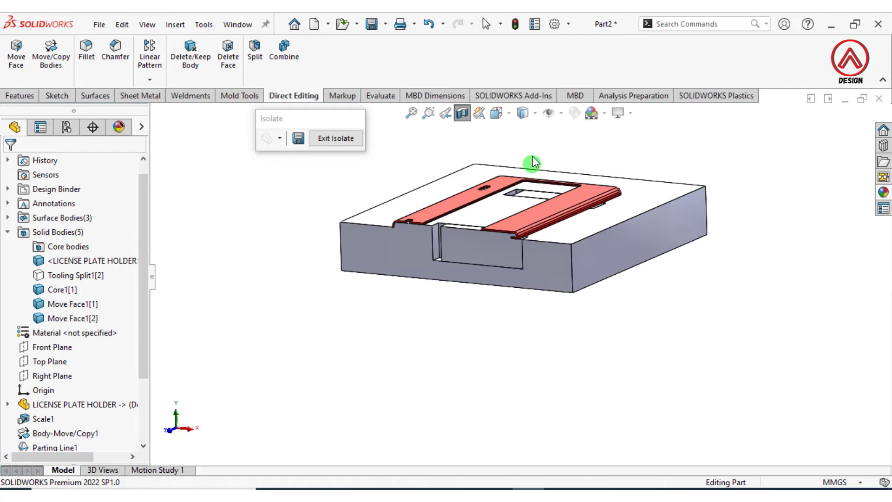
key(ctrl+1)
scroll(610, 257, down, 3)
scroll(604, 272, down, 2)
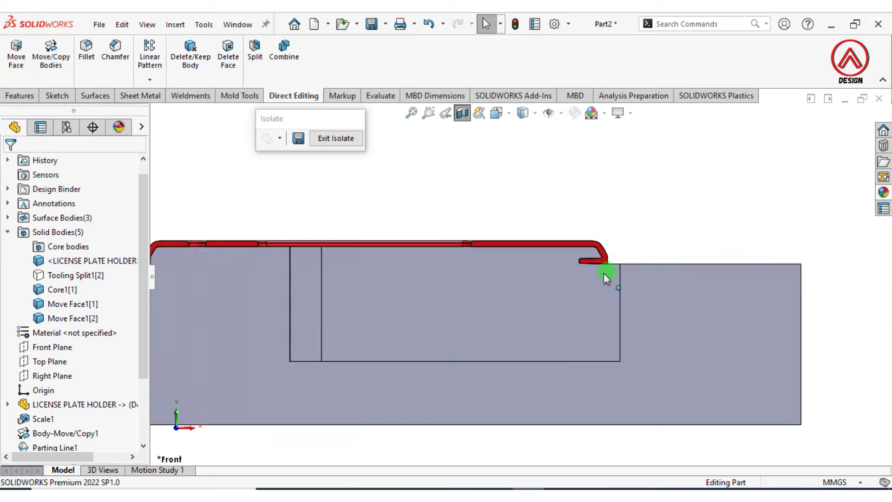
scroll(585, 269, down, 2)
scroll(578, 252, up, 2)
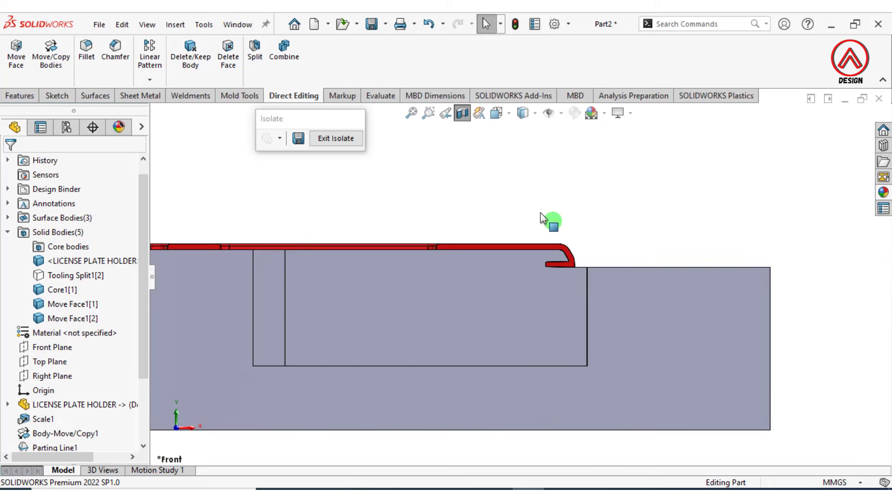
click(175, 24)
mouse_move(197, 88)
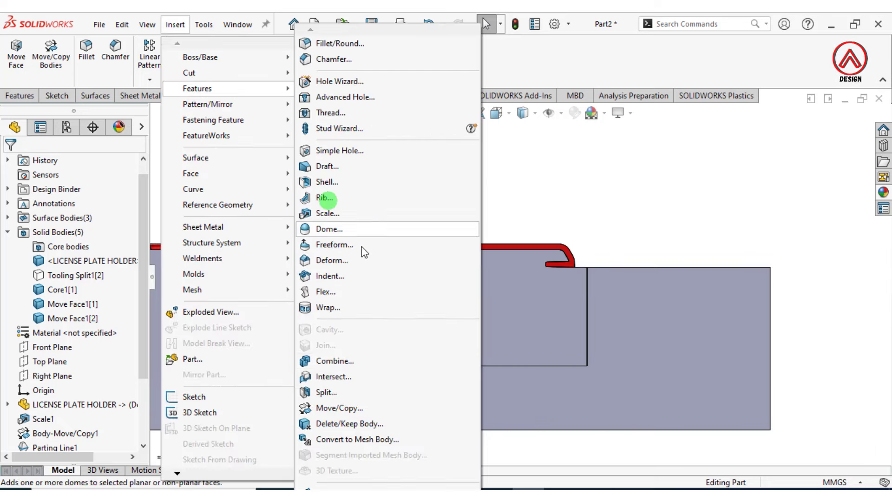
Move the shortened slider body Move Face1[1] by -11 mm along X
click(372, 412)
click(442, 329)
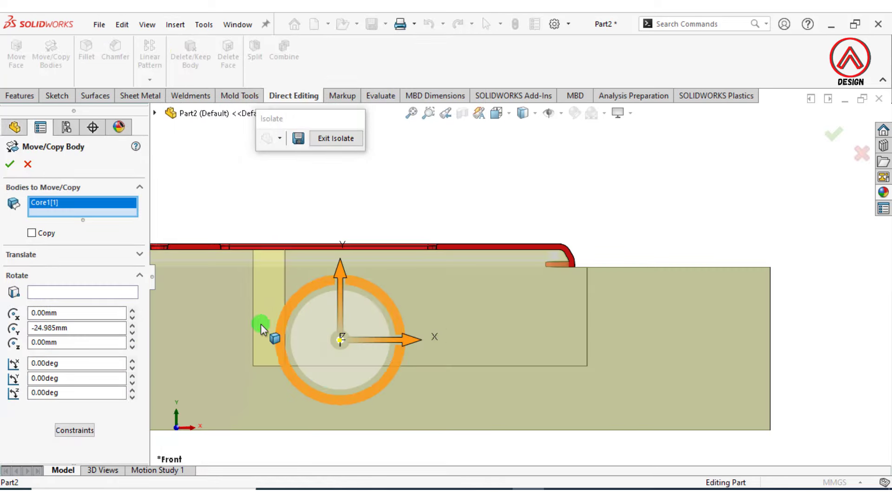
key(ctrl+7)
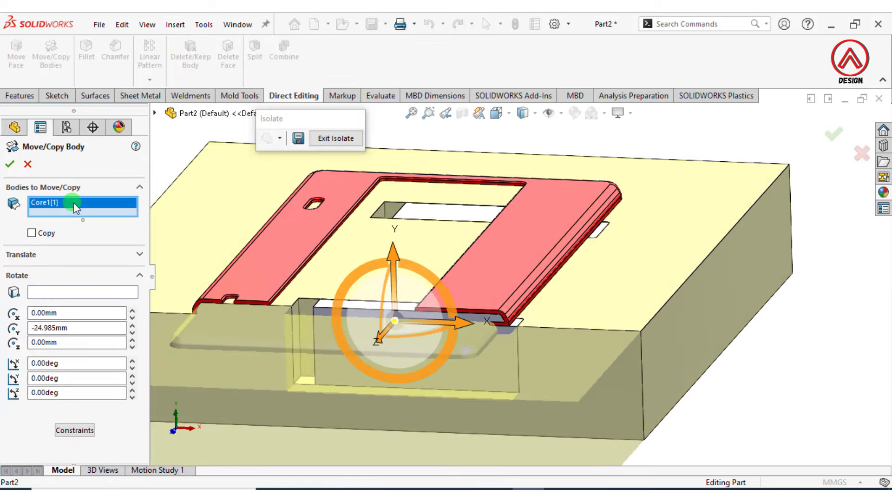
right_click(73, 202)
click(130, 227)
click(335, 303)
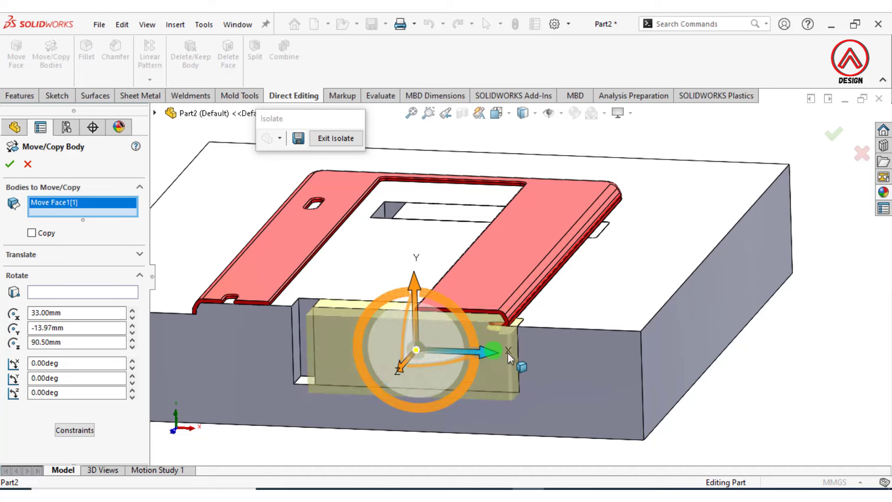
click(120, 340)
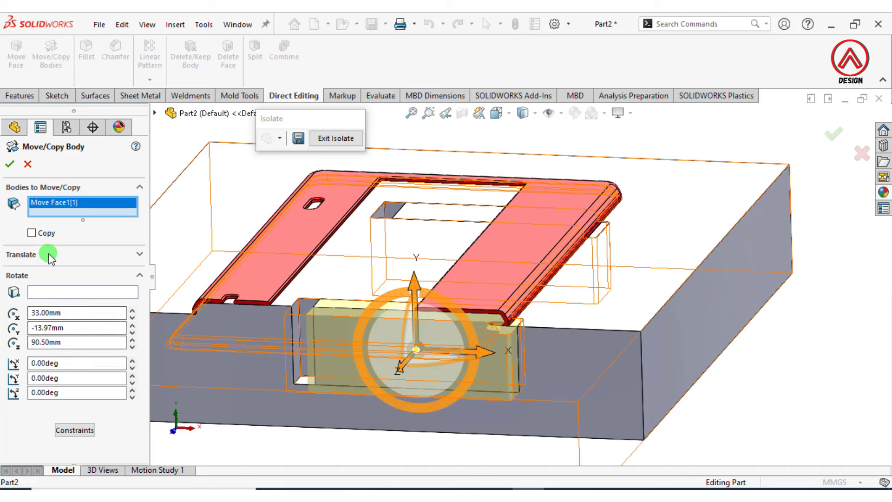
click(53, 276)
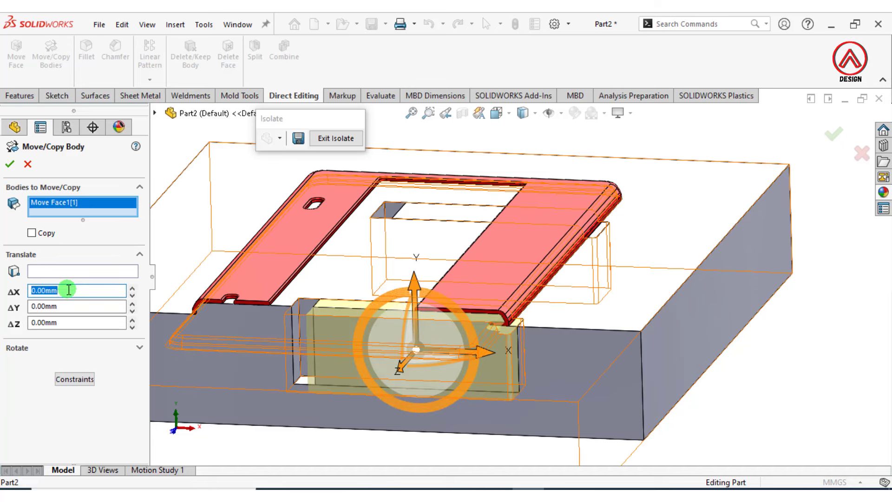
text(-11)
key(Return)
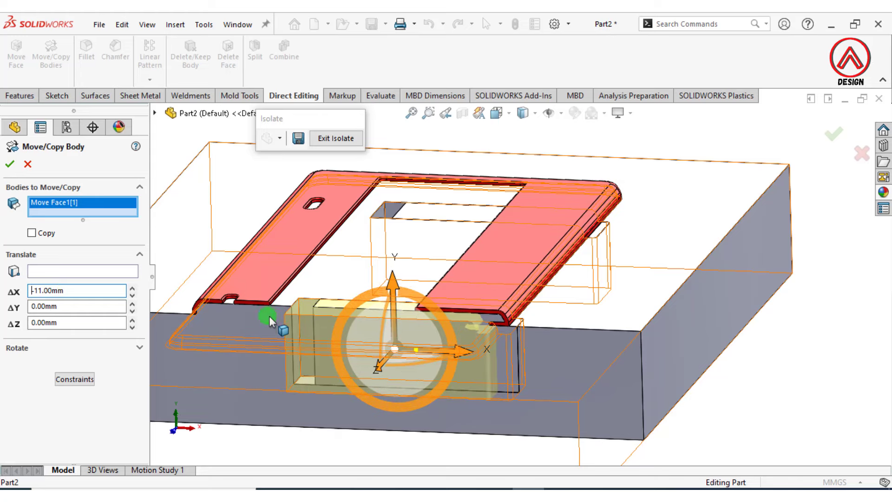
click(10, 165)
Bring up the context menu for the Body-Move/Copy2 feature in the tree
scroll(466, 308, down, 3)
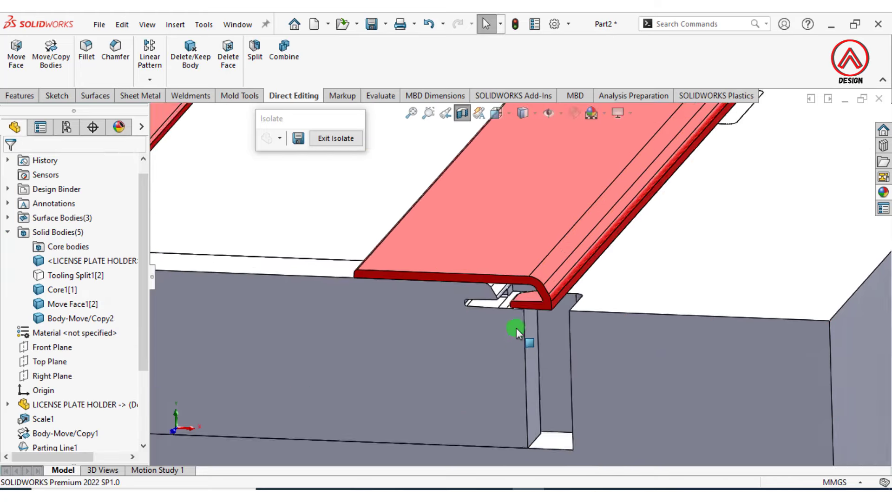
scroll(517, 328, down, 3)
scroll(501, 279, down, 2)
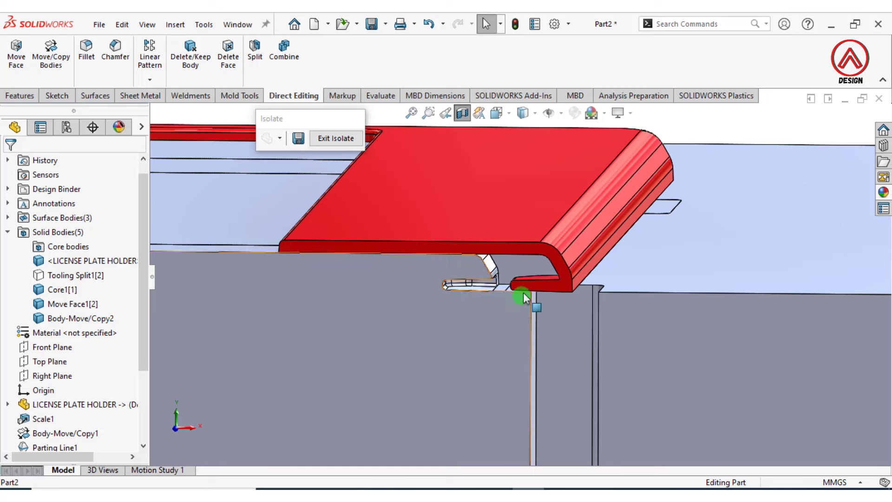
scroll(518, 297, up, 3)
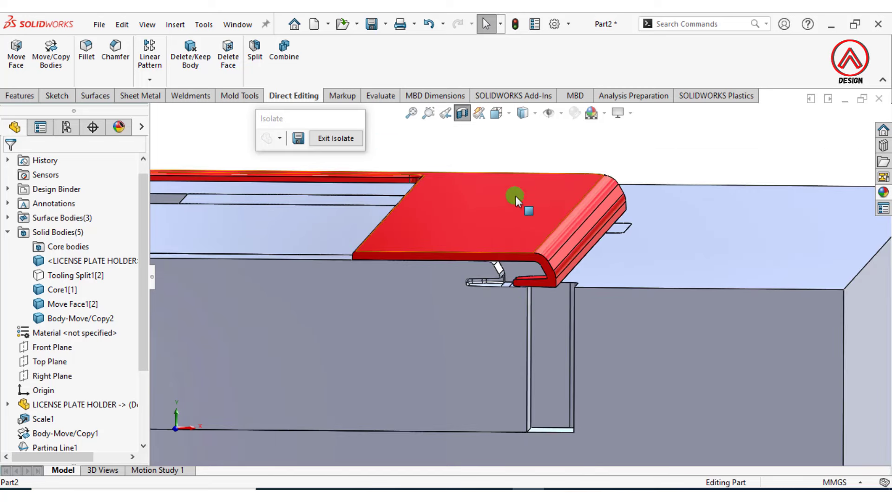
scroll(404, 297, up, 2)
scroll(59, 423, down, 2)
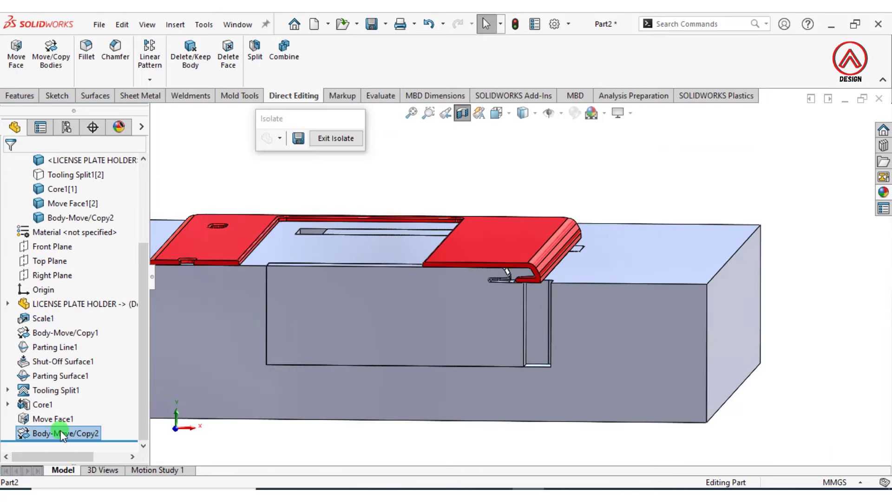
right_click(63, 436)
Delete Body-Move/Copy2 and turn off the section view
click(74, 325)
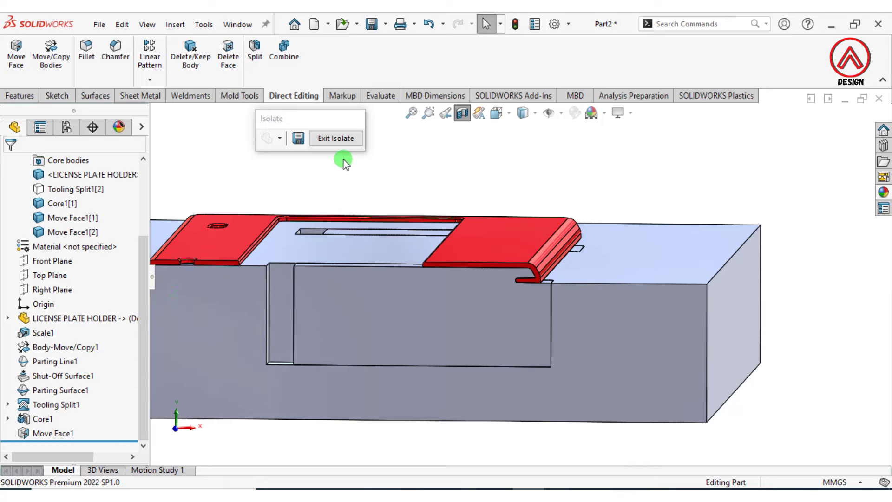
click(463, 115)
scroll(520, 201, up, 3)
scroll(533, 210, up, 2)
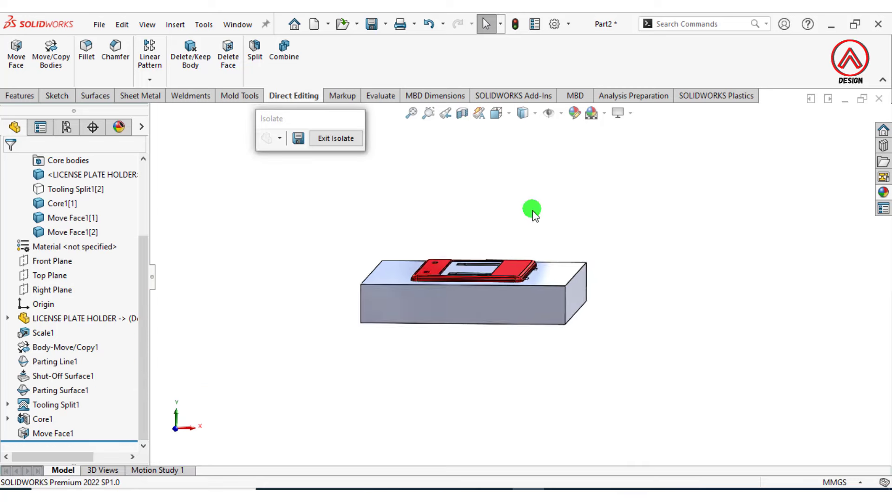
Select the core block's large face and view it normal to the screen
middle_drag(532, 211, 522, 247)
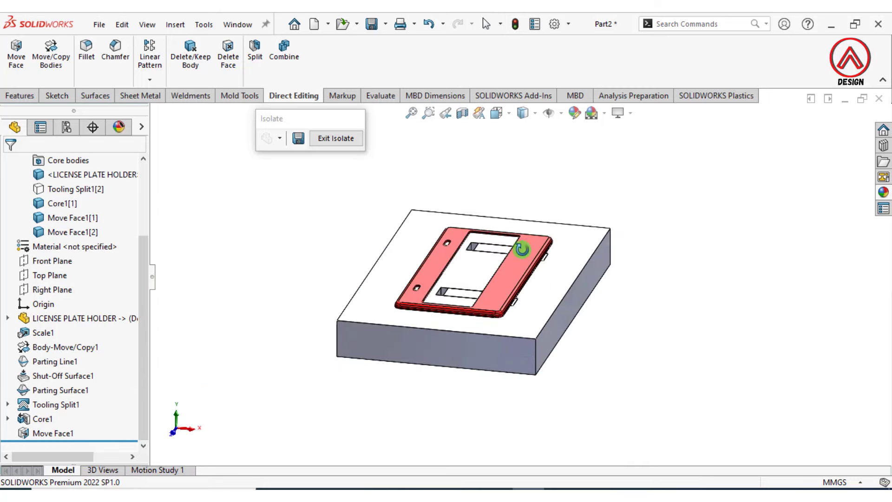
middle_drag(516, 164, 498, 145)
click(498, 123)
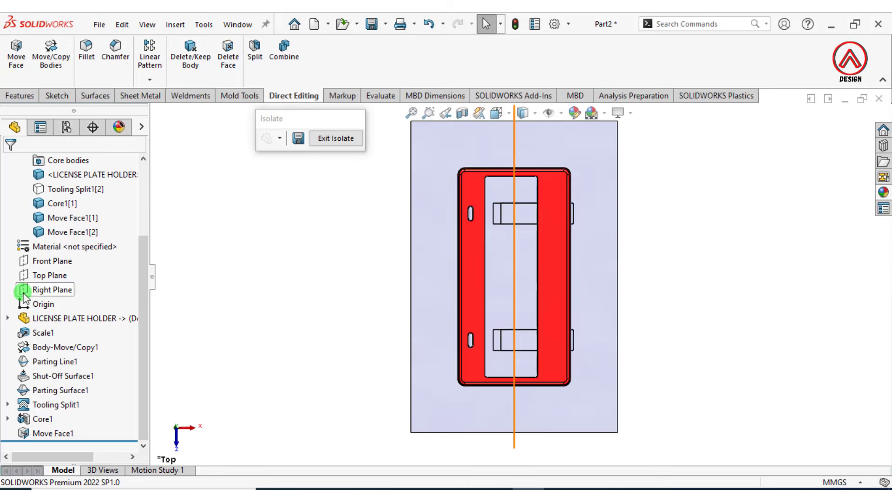
scroll(516, 302, up, 2)
middle_drag(551, 361, 554, 126)
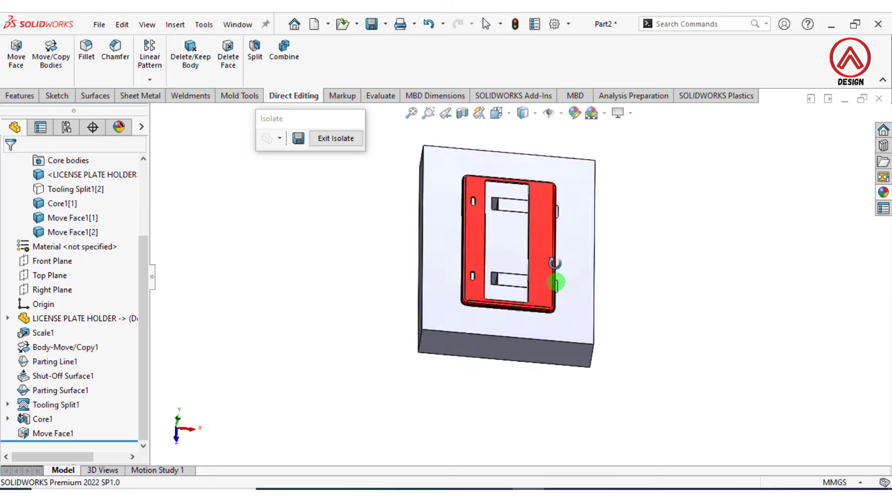
click(549, 262)
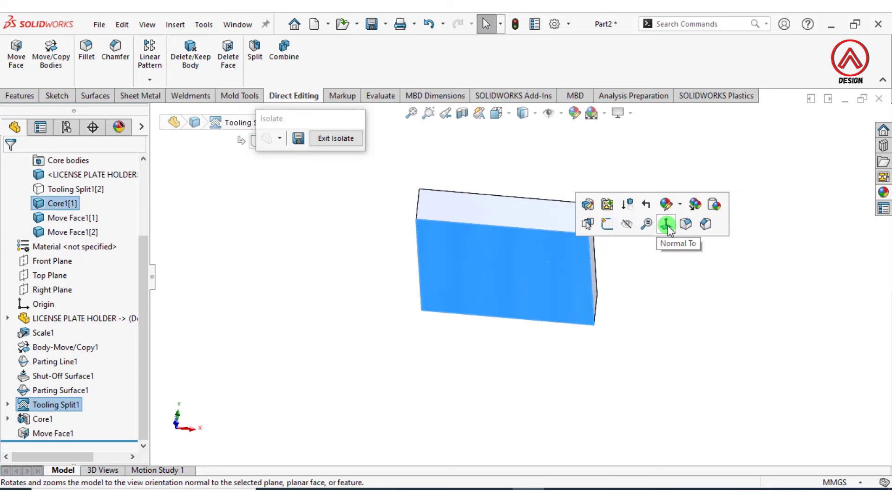
click(667, 224)
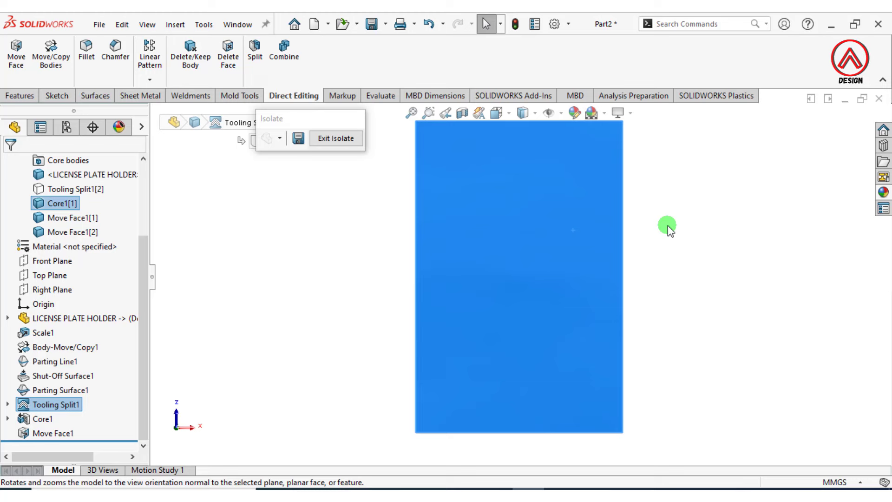
click(311, 244)
click(502, 201)
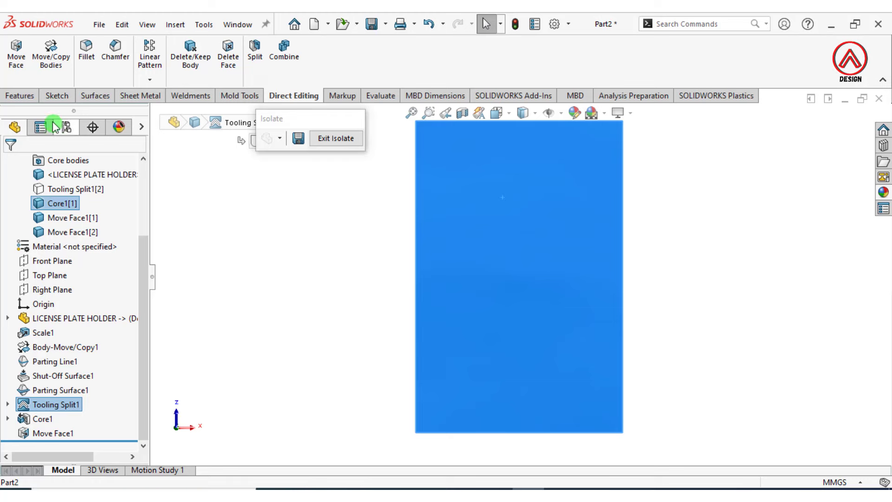
click(31, 97)
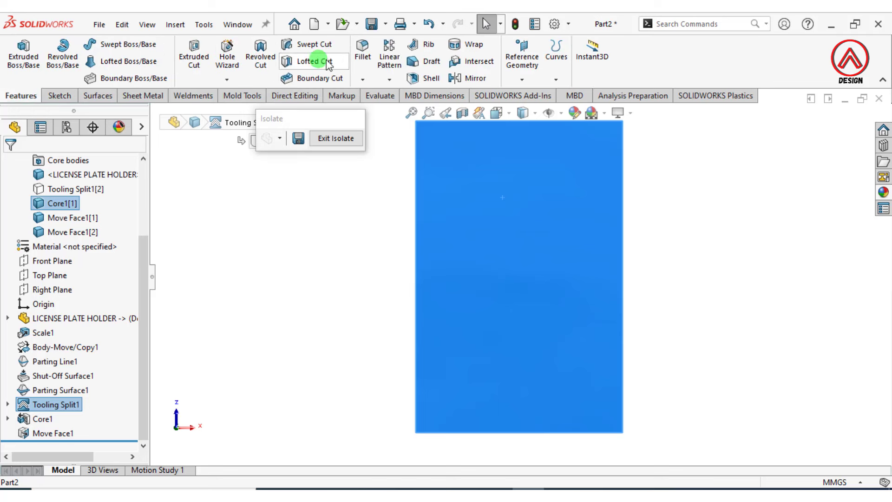
Define a counterbored hole: 30 mm through all, 36 mm counterbore 6.3 mm deep
click(227, 65)
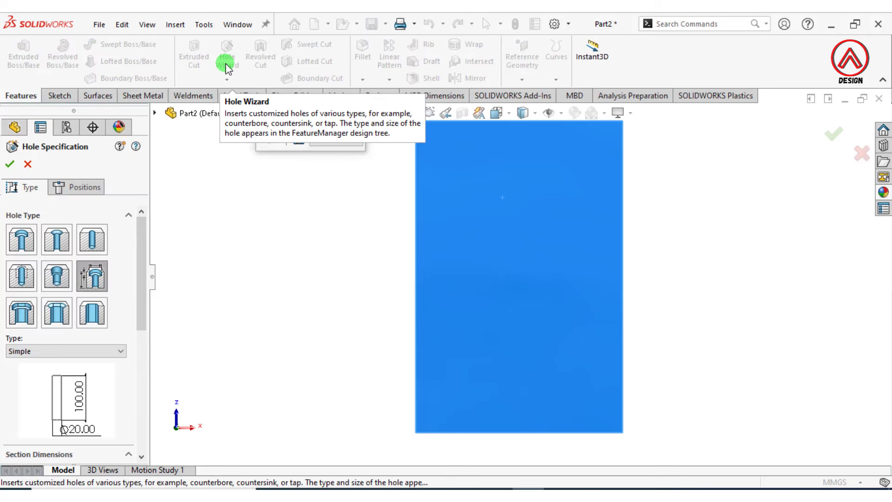
drag(143, 309, 142, 408)
click(99, 305)
click(118, 359)
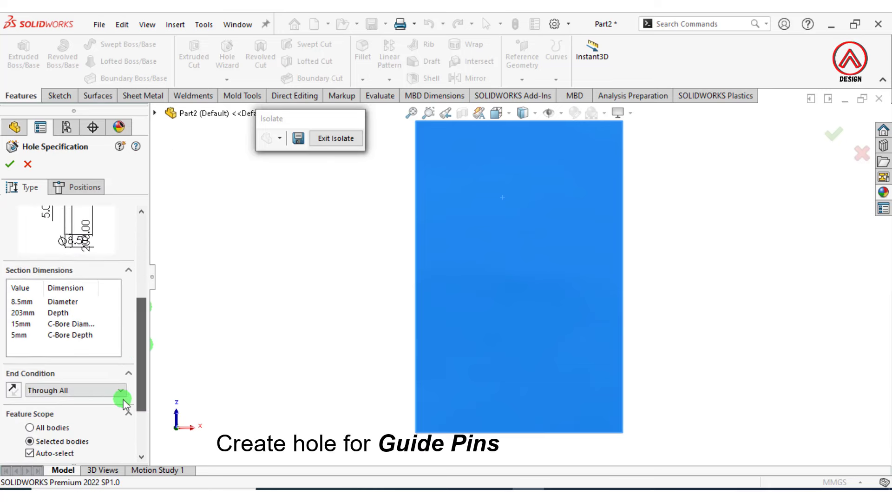
drag(21, 303, 2, 305)
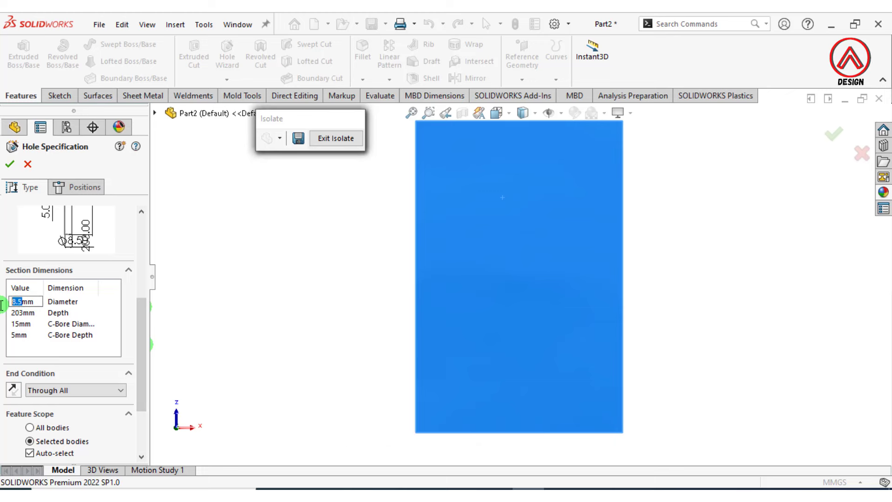
text(30)
click(19, 324)
text(6.3)
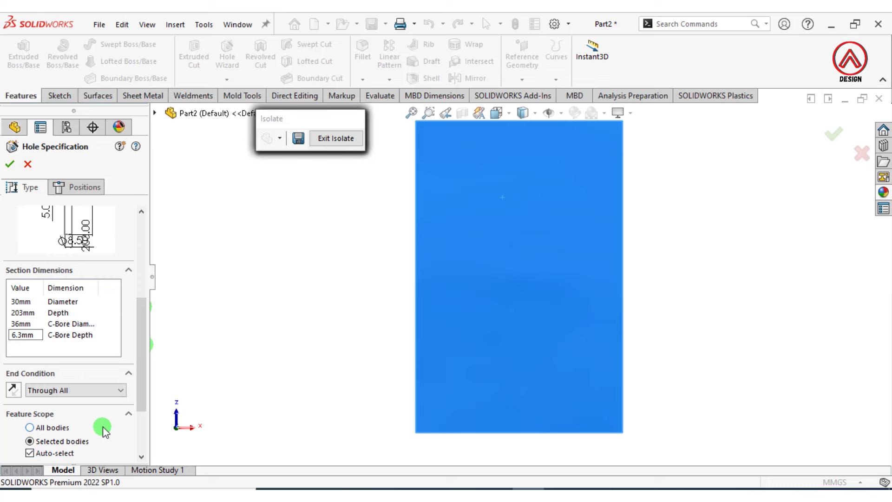
click(85, 188)
Show hidden lines, place the hole point near the lower-right corner, and dimension it 199 mm vertically
click(535, 113)
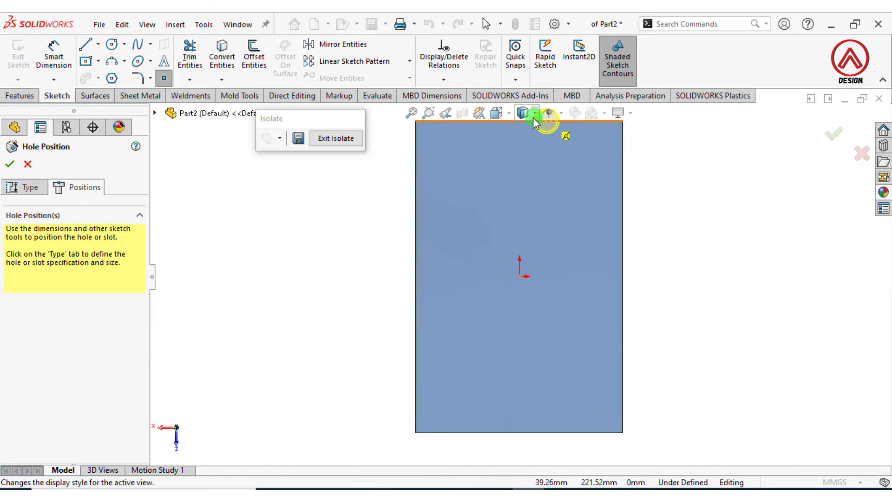
click(524, 187)
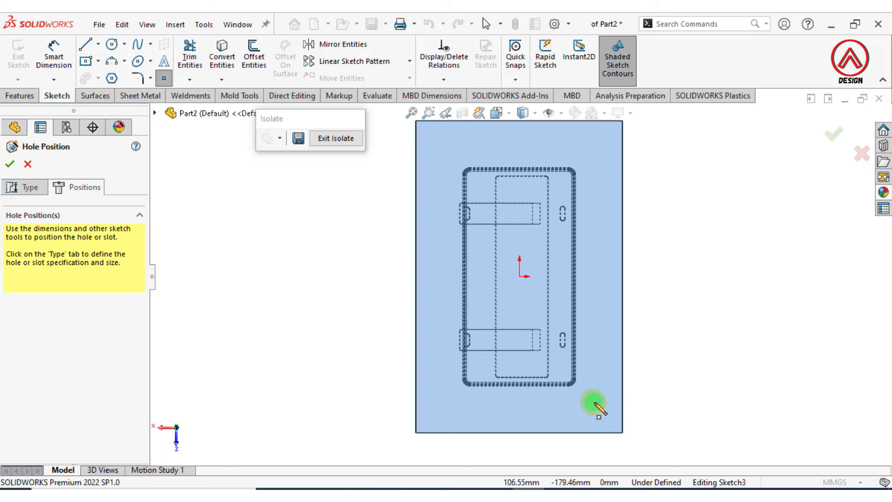
click(596, 405)
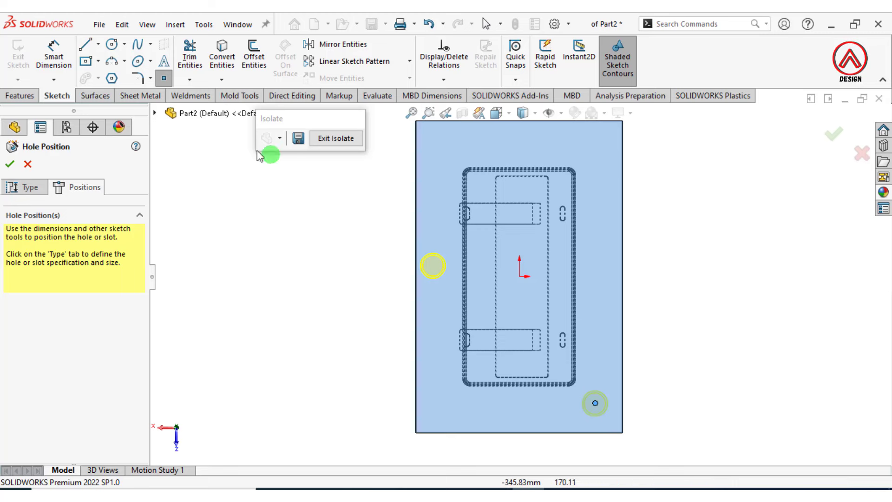
click(55, 58)
click(542, 320)
click(595, 403)
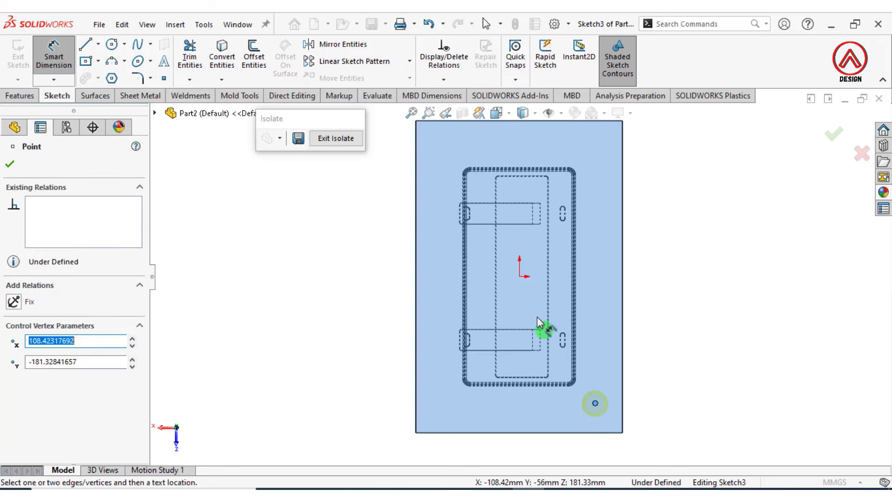
click(520, 277)
click(691, 359)
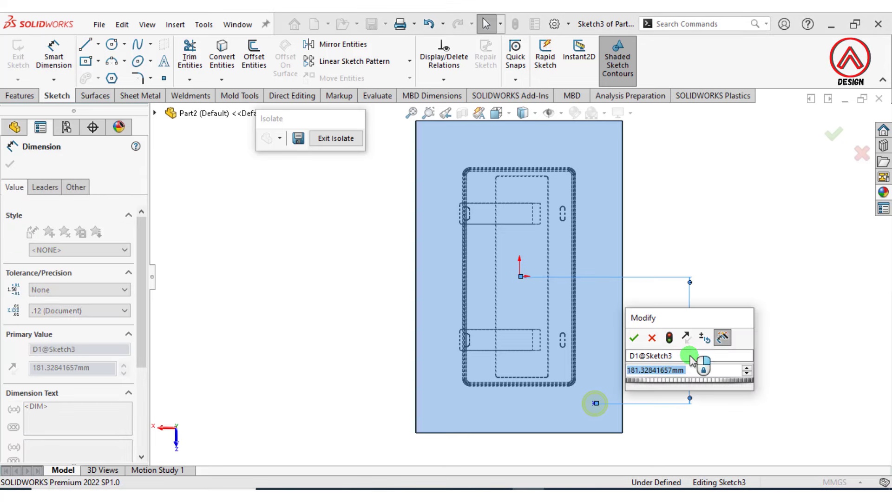
text(199)
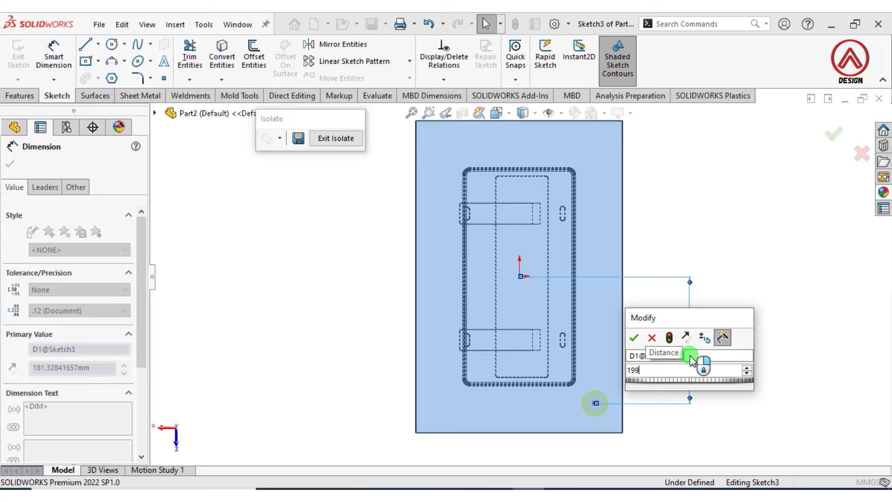
key(Return)
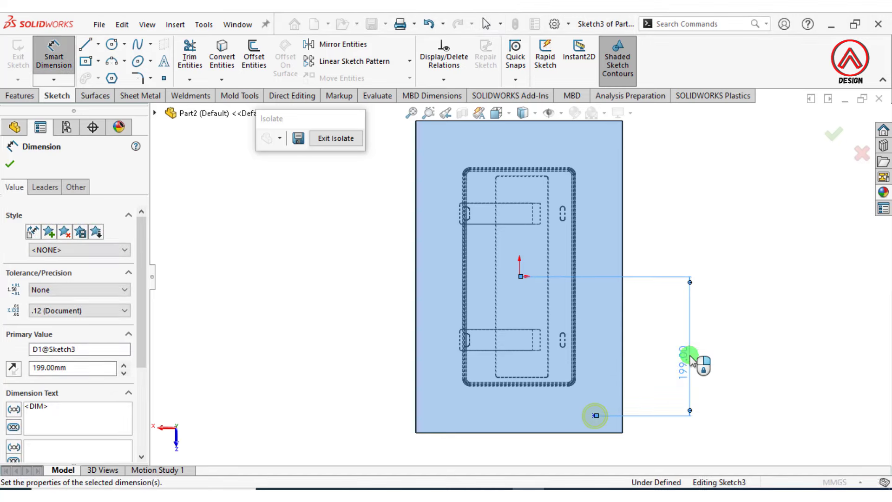
Dimension the hole point 124 mm horizontally from the origin and create Hole1
click(594, 416)
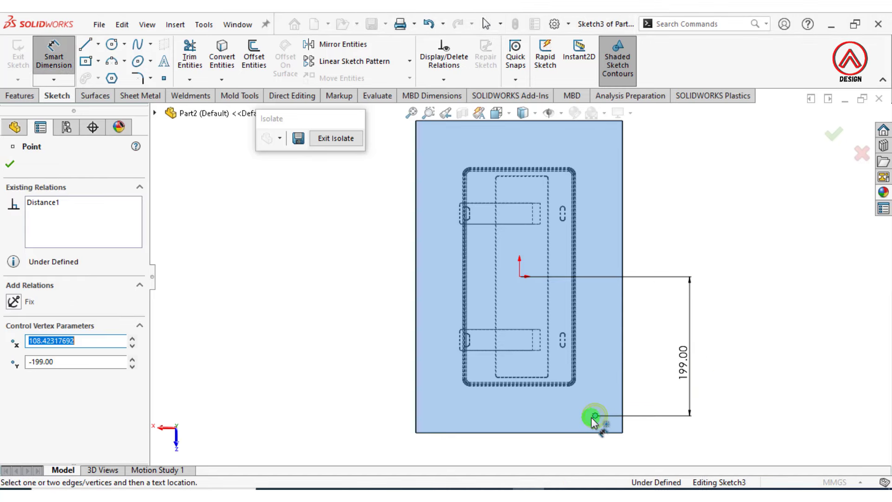
click(521, 287)
scroll(572, 453, down, 2)
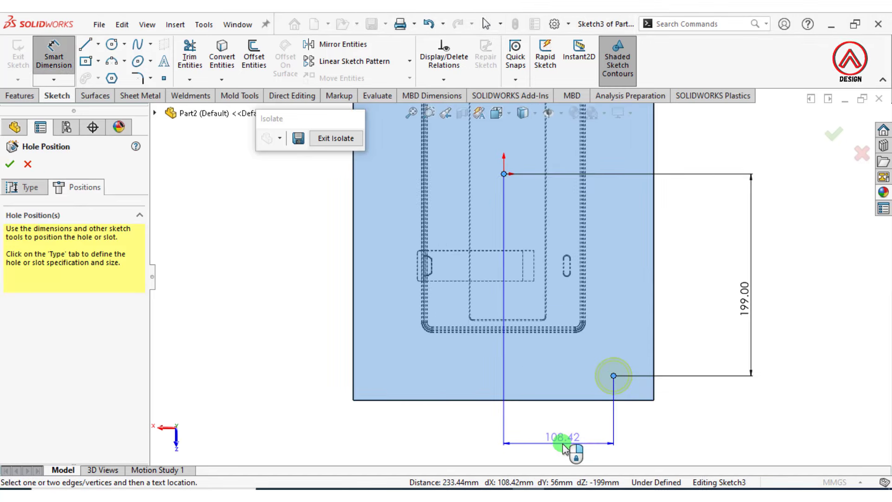
click(564, 447)
text(124)
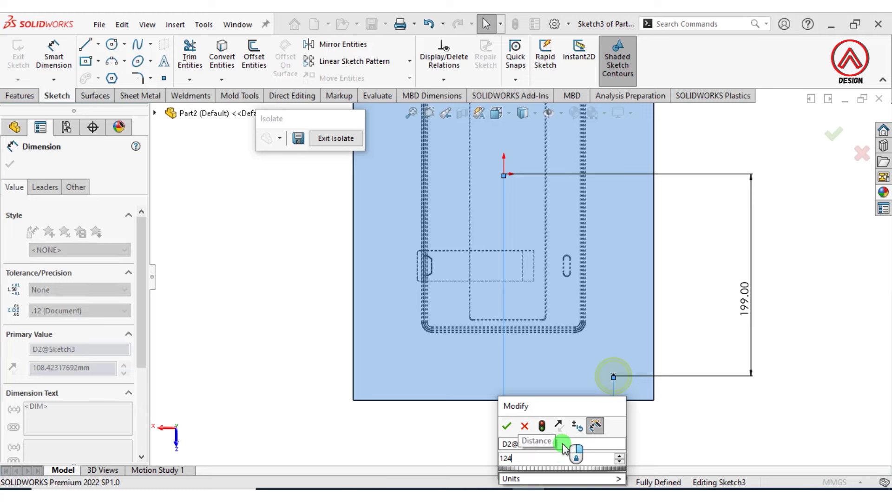
key(Return)
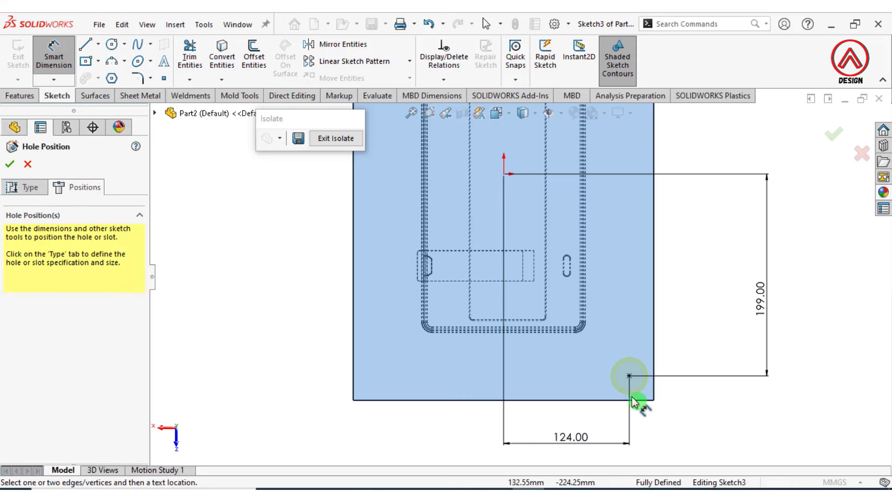
scroll(613, 367, up, 3)
scroll(581, 303, up, 2)
scroll(539, 292, down, 2)
scroll(523, 284, down, 1)
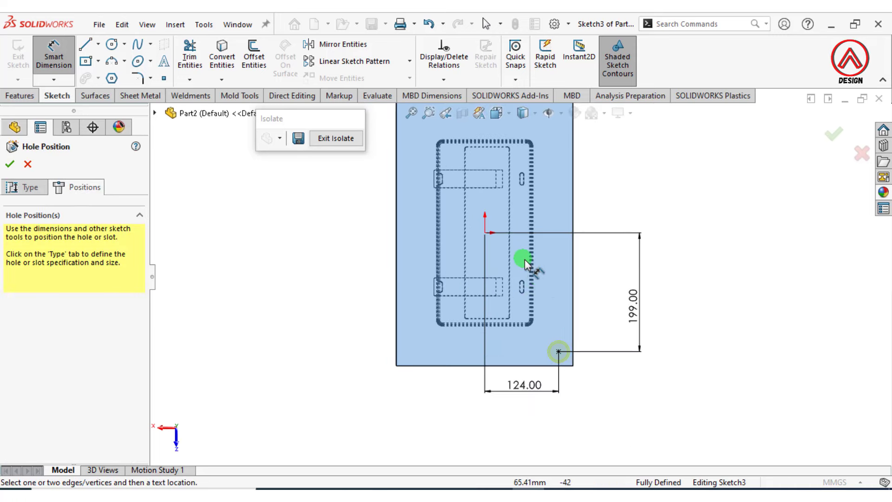
click(10, 165)
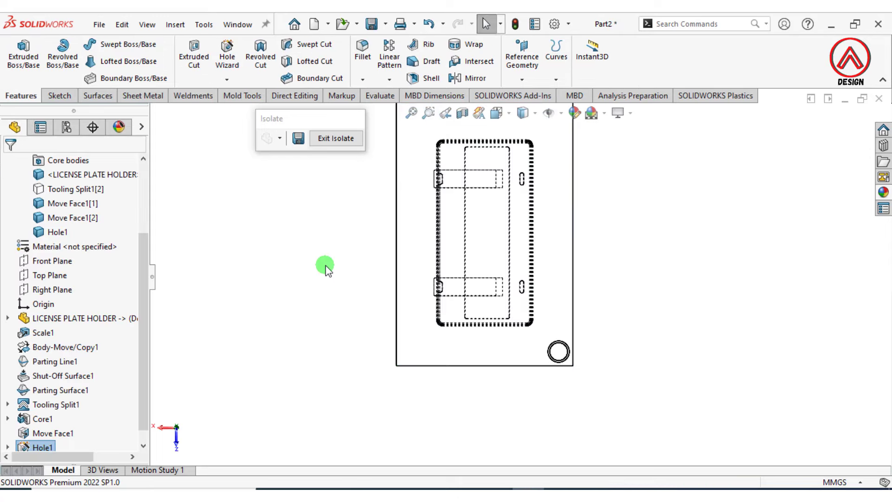
Mirror Hole1 about the Front Plane and Right Plane
mouse_move(545, 267)
middle_down()
mouse_move(505, 451)
mouse_move(593, 260)
mouse_move(544, 222)
middle_up()
click(390, 79)
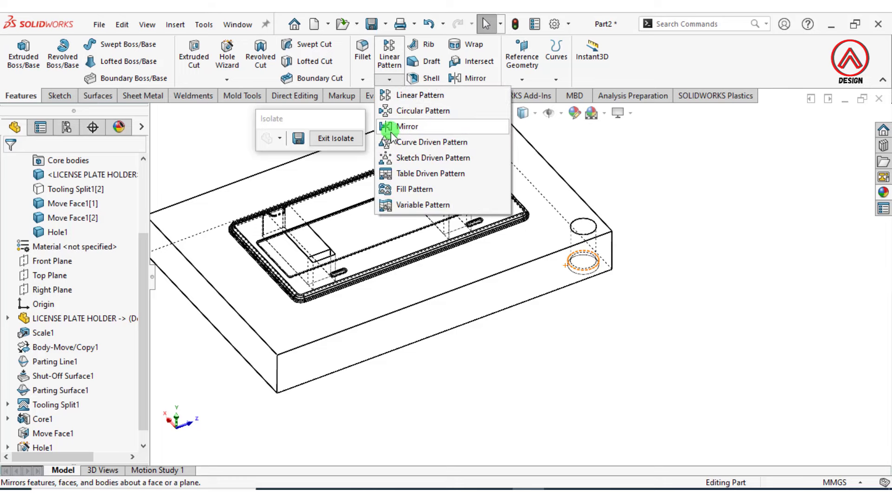
click(392, 132)
click(166, 113)
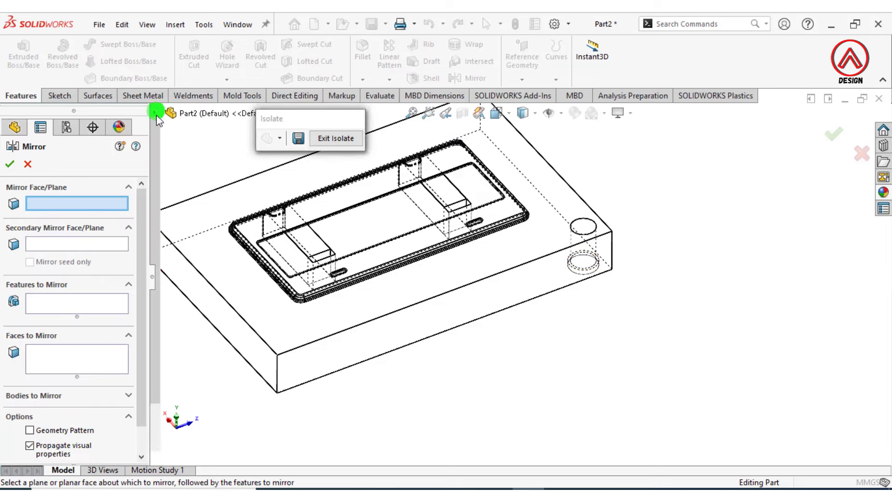
click(212, 315)
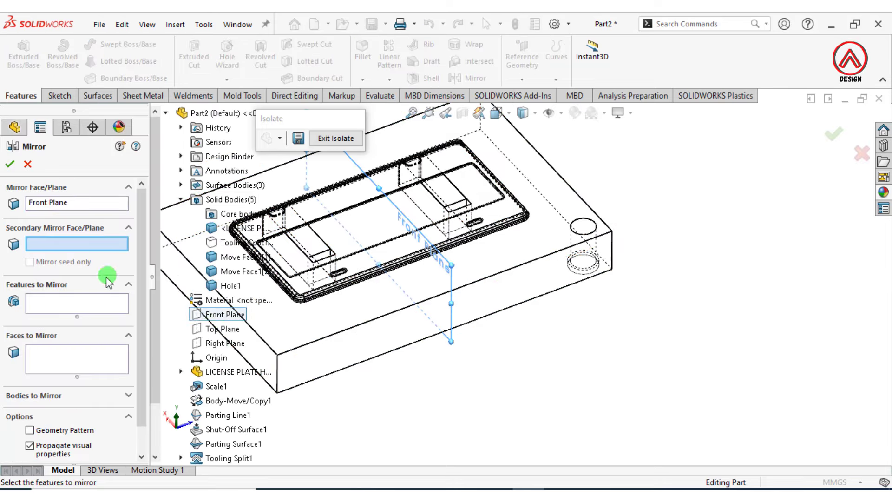
click(210, 346)
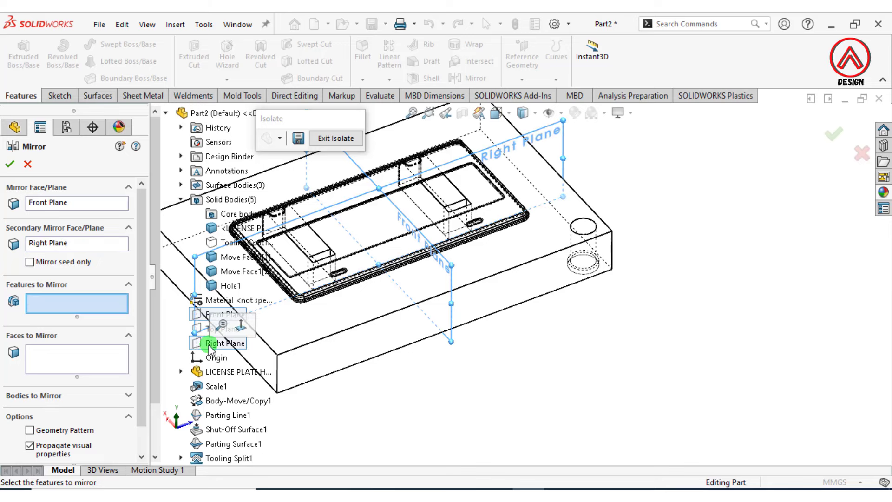
click(587, 249)
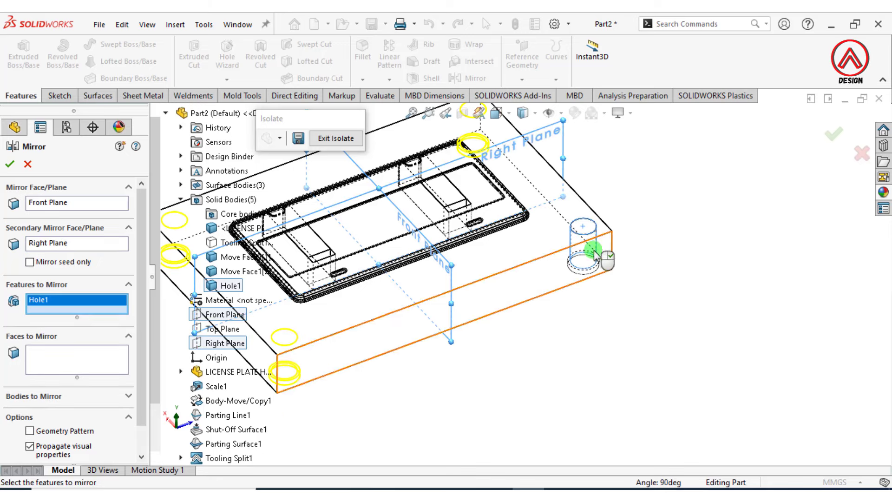
click(8, 165)
Orbit out to inspect the four corner holes on both blocks
middle_drag(418, 342, 490, 260)
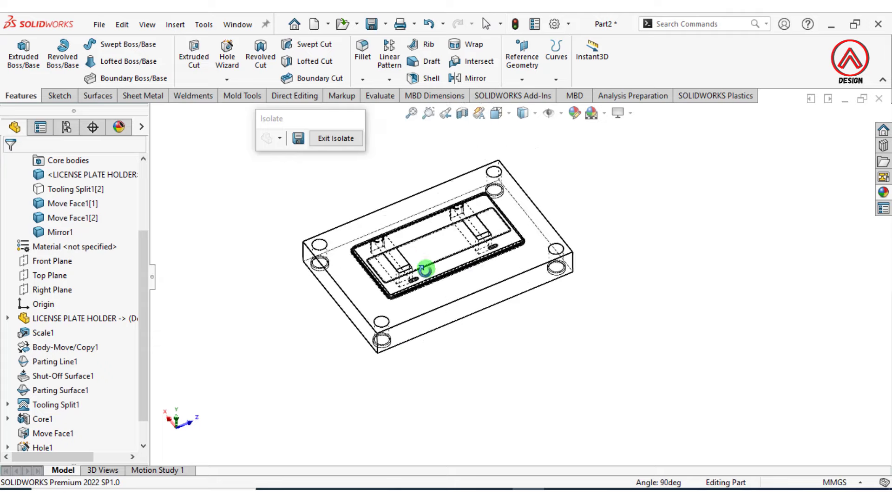
scroll(60, 279, up, 1)
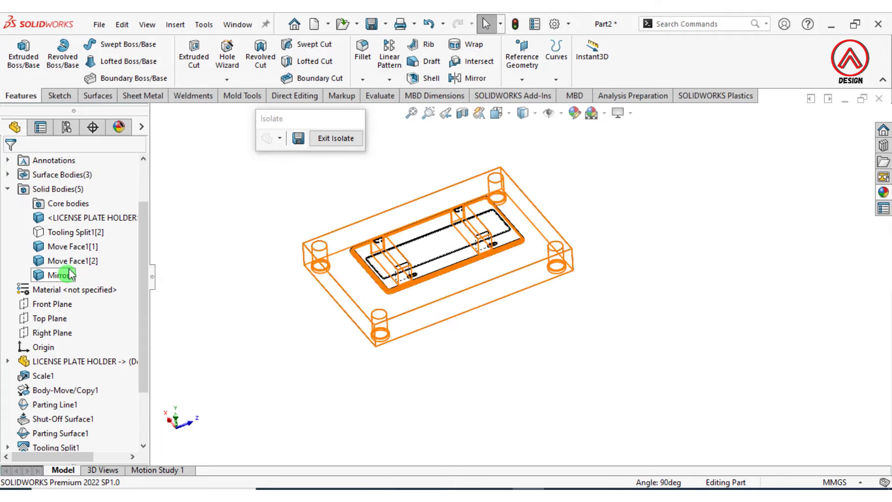
click(91, 227)
click(414, 350)
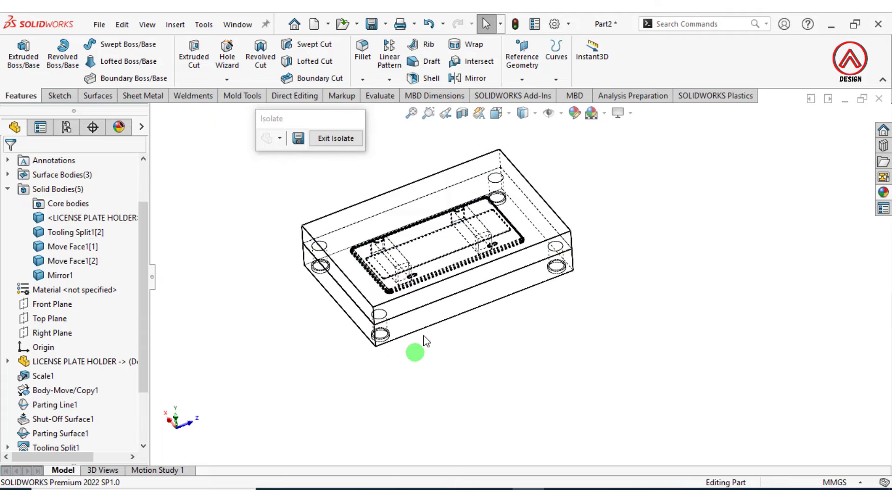
mouse_move(414, 350)
middle_down()
mouse_move(420, 270)
mouse_move(360, 208)
middle_up()
Select the other mold block and look straight down on it
click(413, 157)
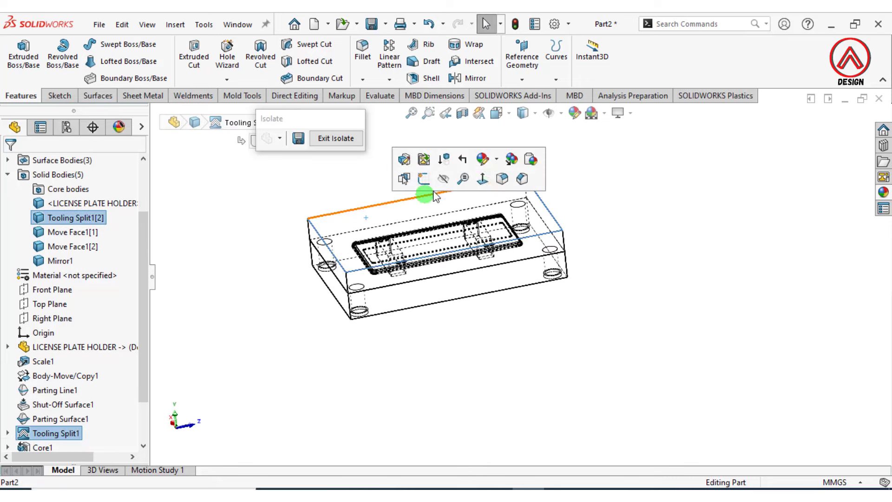
click(488, 185)
click(643, 259)
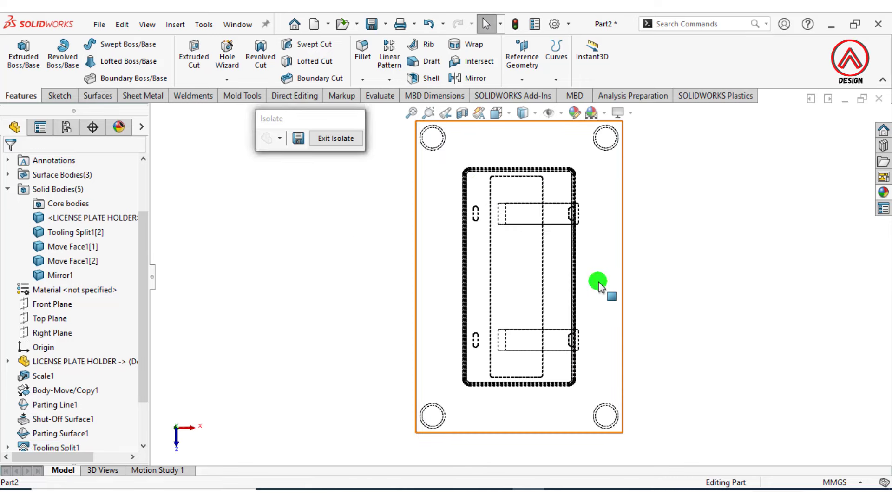
click(598, 282)
Set up a counterbored, through-all hole limited to the Tooling Split1[2] block
click(223, 58)
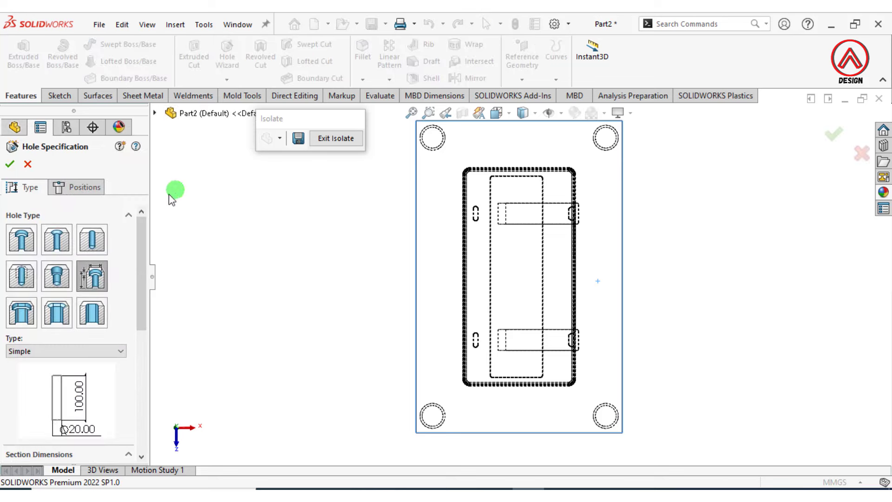
drag(139, 277, 141, 306)
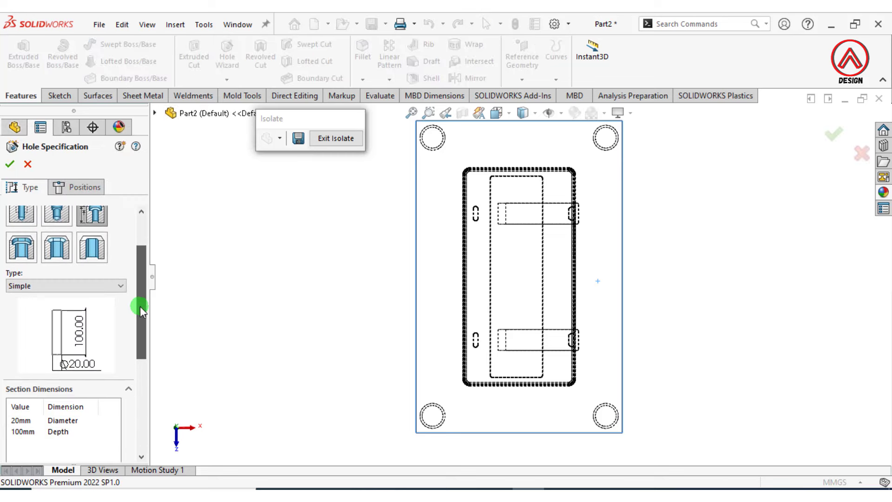
click(103, 286)
click(58, 344)
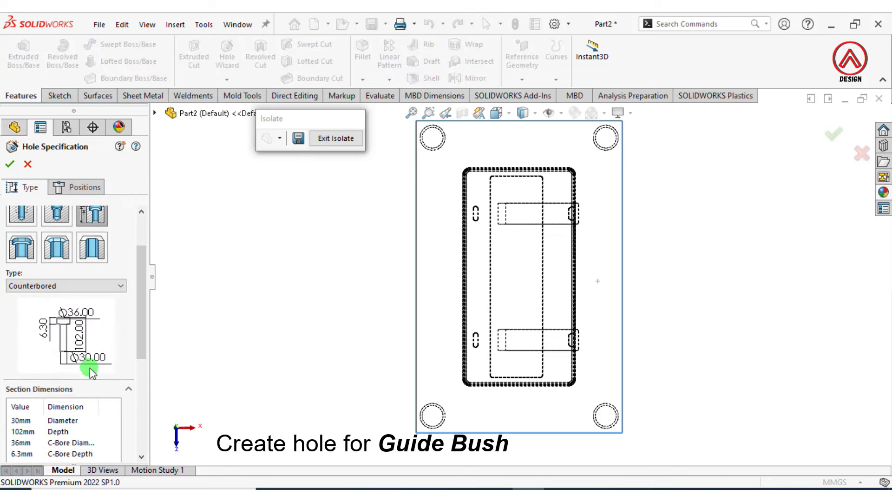
drag(136, 339, 137, 388)
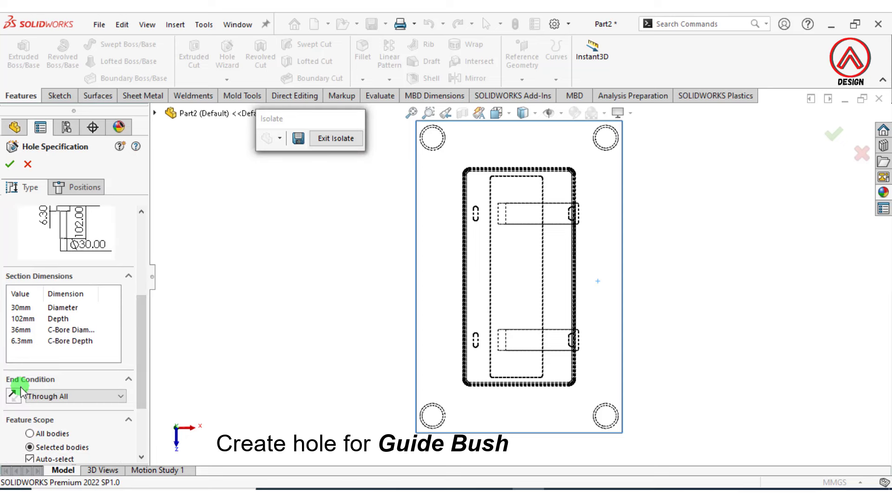
drag(141, 376, 141, 404)
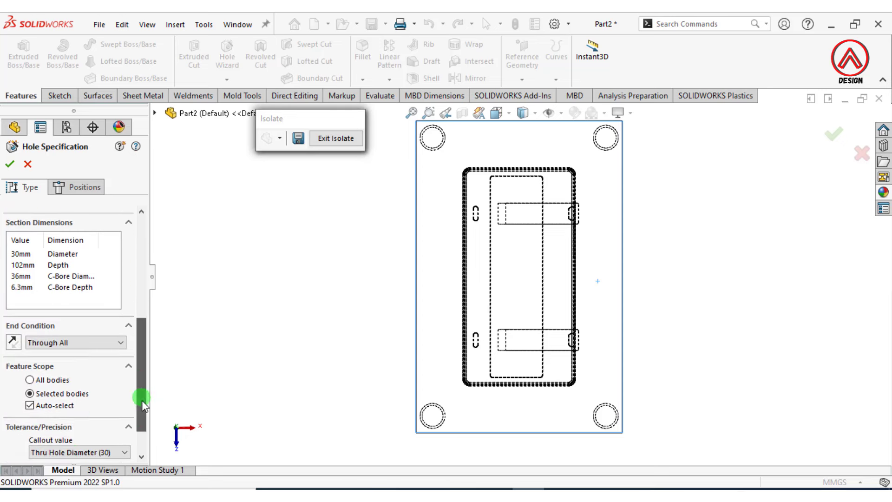
click(52, 395)
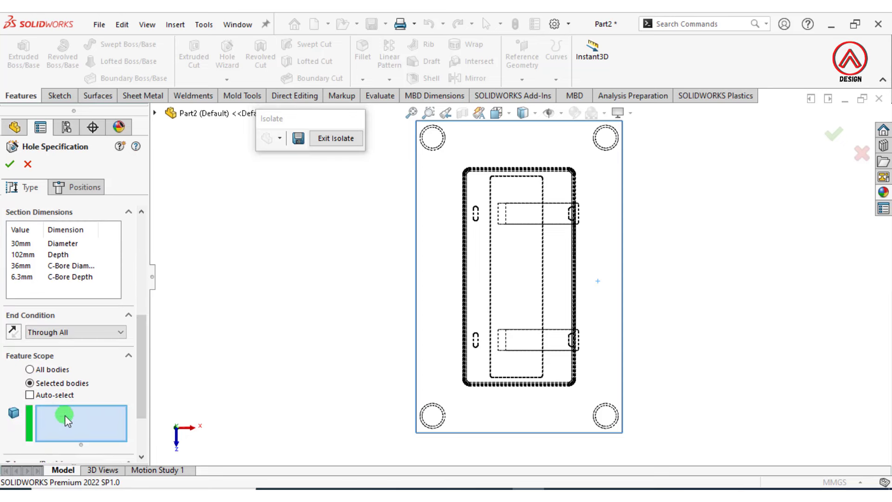
click(433, 298)
Place the guide bush hole on the lower-right corner circle and confirm it
click(86, 188)
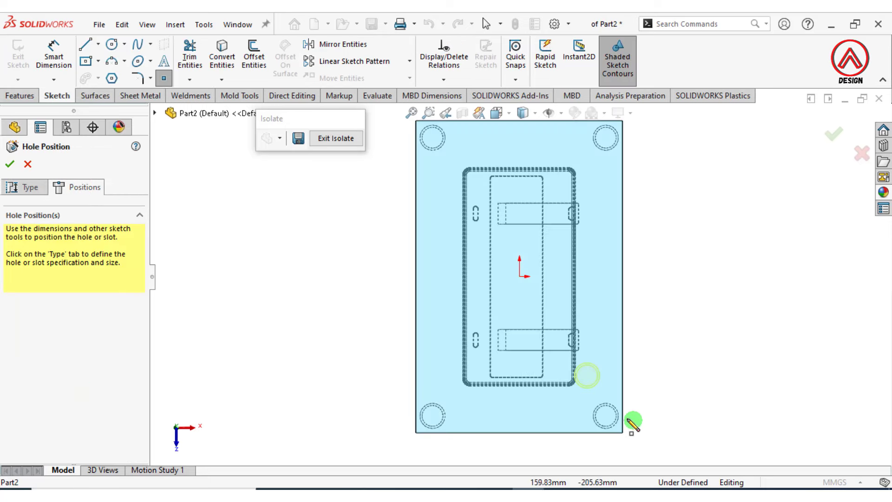
click(606, 416)
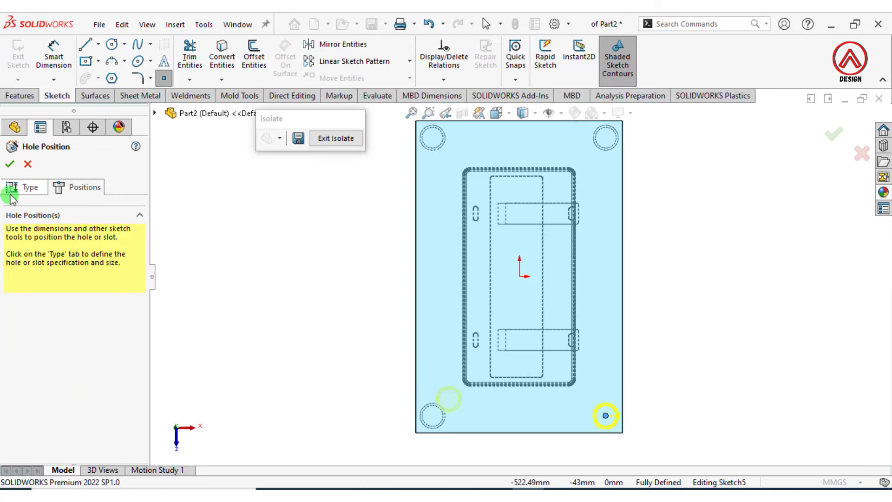
click(10, 167)
mouse_move(359, 295)
middle_down()
mouse_move(590, 371)
mouse_move(581, 195)
mouse_move(472, 262)
middle_up()
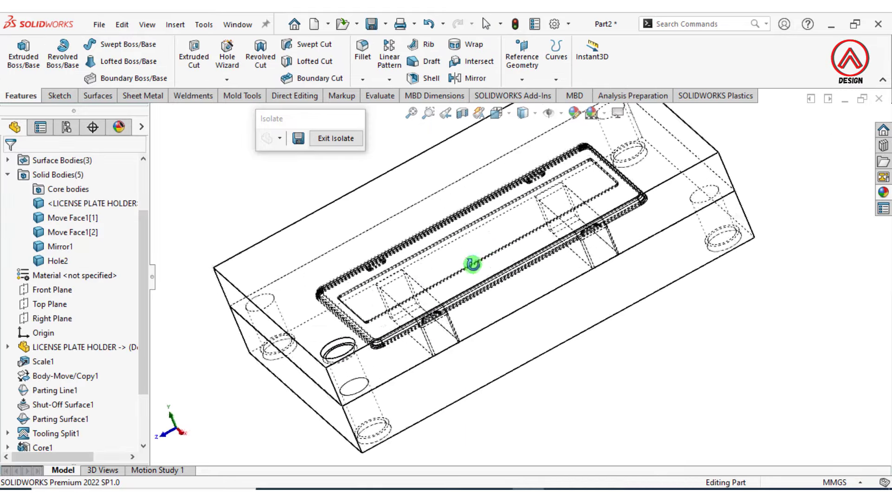
Mirror Hole2 about the Front Plane and Right Plane to all four corners
scroll(472, 261, down, 5)
click(390, 79)
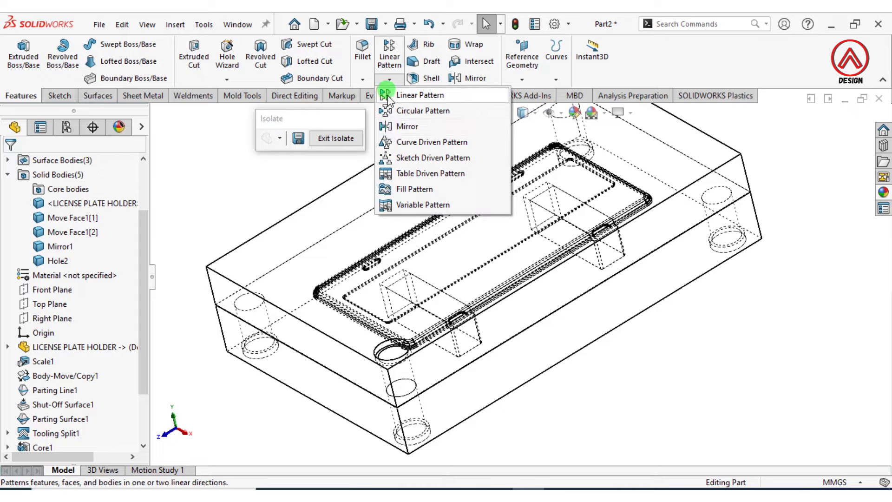
click(414, 123)
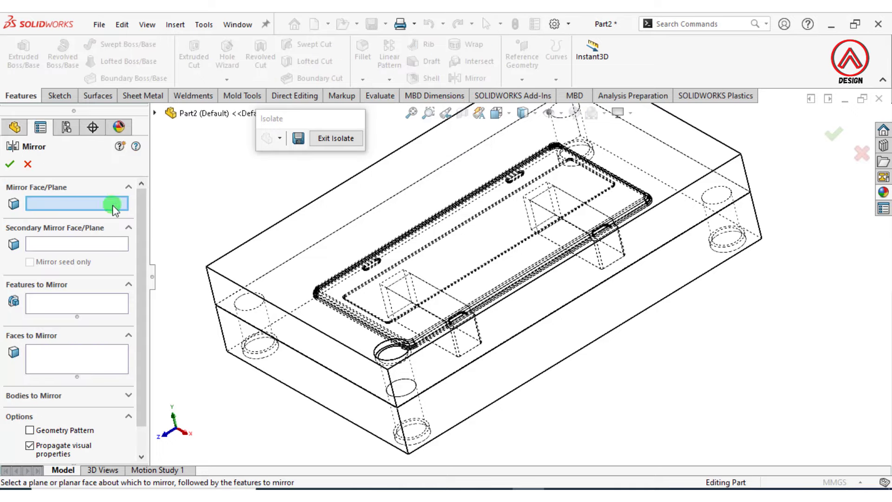
click(156, 113)
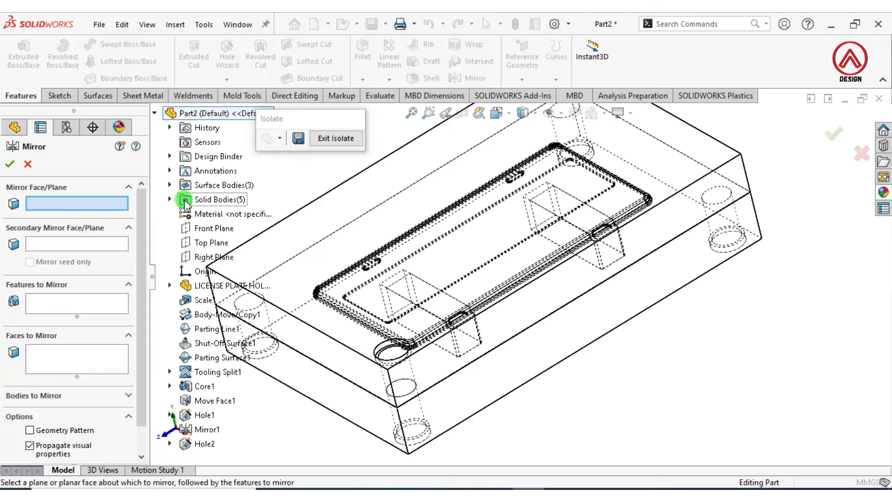
click(202, 231)
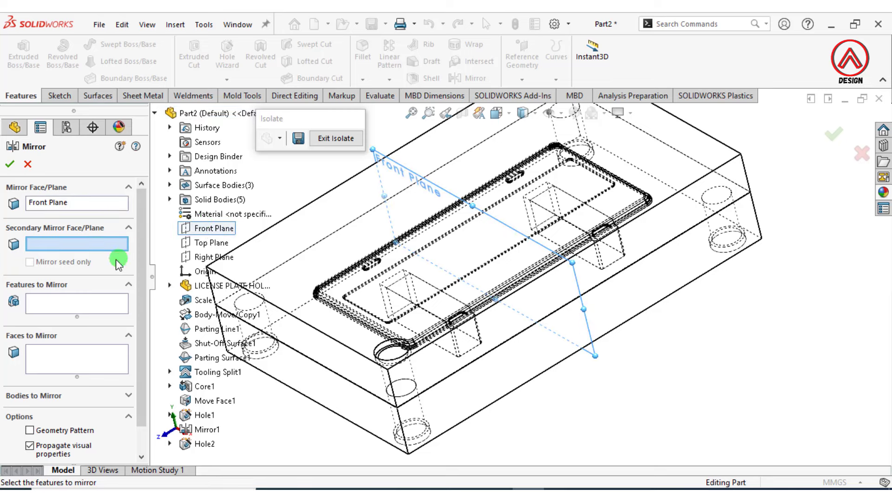
click(200, 258)
click(391, 356)
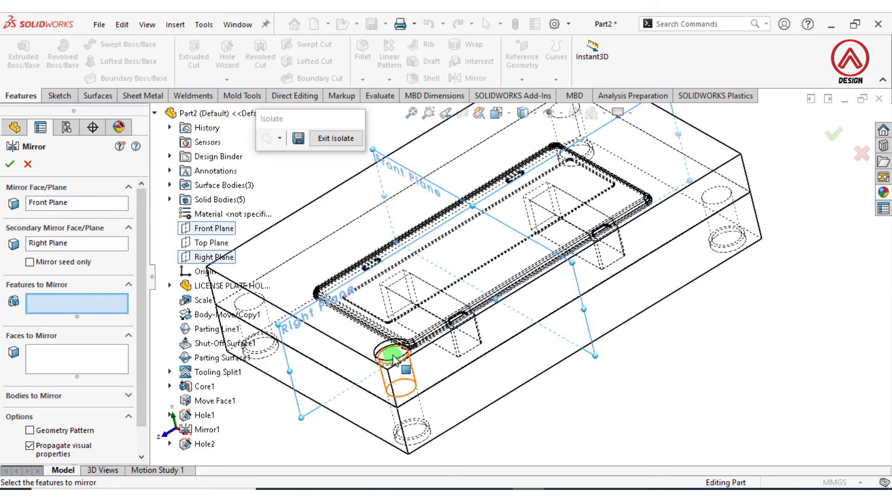
click(12, 164)
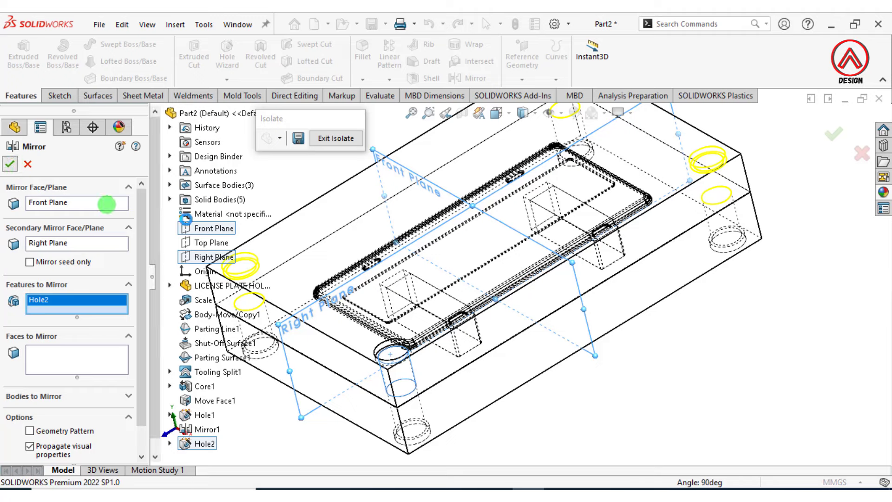
scroll(587, 398, down, 2)
mouse_move(549, 311)
middle_down()
mouse_move(453, 258)
mouse_move(489, 285)
mouse_move(538, 213)
mouse_move(522, 265)
mouse_move(343, 290)
mouse_move(484, 305)
mouse_move(571, 243)
mouse_move(562, 284)
mouse_move(521, 160)
middle_up()
click(522, 113)
Switch to Shaded With Edges and hide the top mold block to expose the holder
click(525, 131)
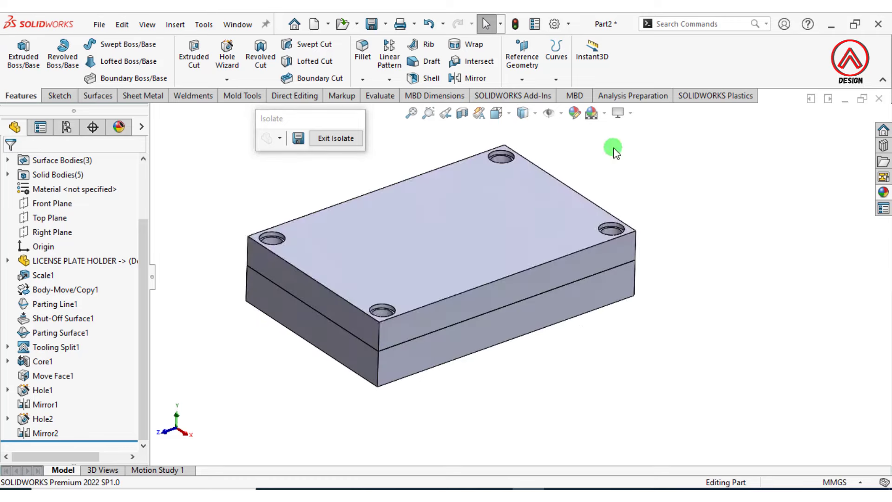
click(542, 202)
click(623, 165)
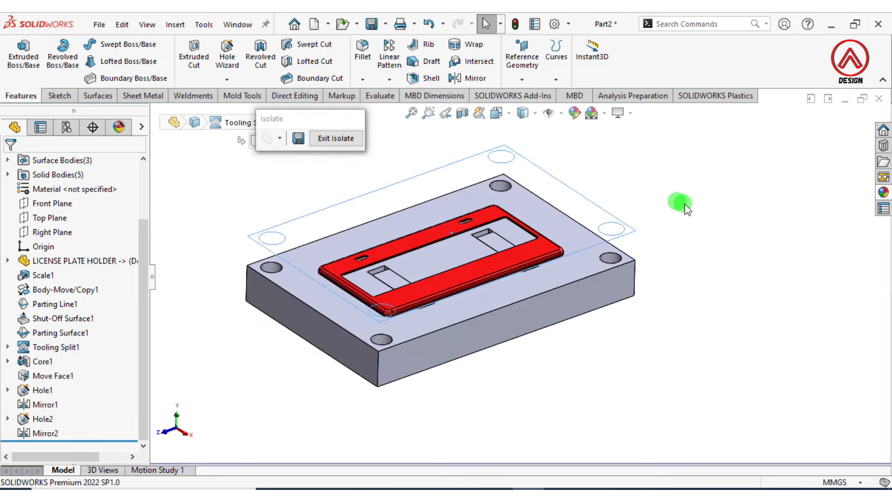
mouse_move(676, 199)
middle_down()
mouse_move(454, 298)
mouse_move(412, 277)
mouse_move(466, 274)
mouse_move(438, 294)
mouse_move(514, 259)
mouse_move(456, 135)
mouse_move(470, 230)
mouse_move(484, 273)
mouse_move(498, 284)
middle_up()
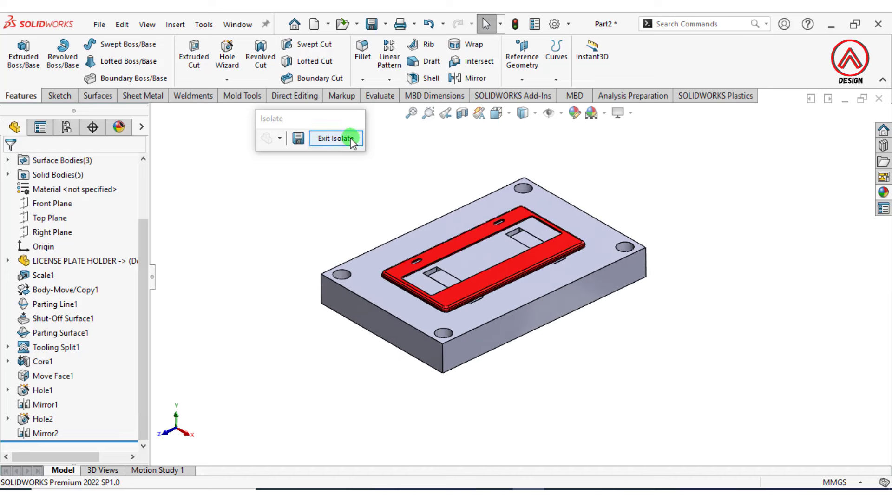